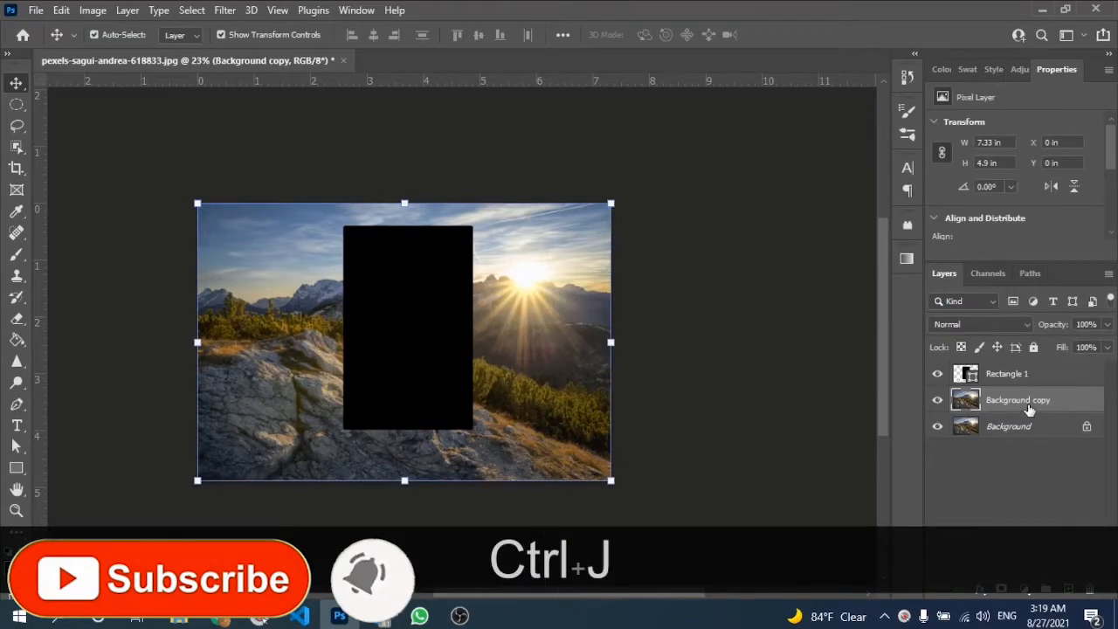
- Place the Background copy layer above Rectangle 1 and clip it to the rectangle with a clipping mask
{"action": "left_click_drag", "start_coordinate": [1029, 409], "coordinate": [1022, 367]}
{"action": "right_click", "coordinate": [1077, 374]}
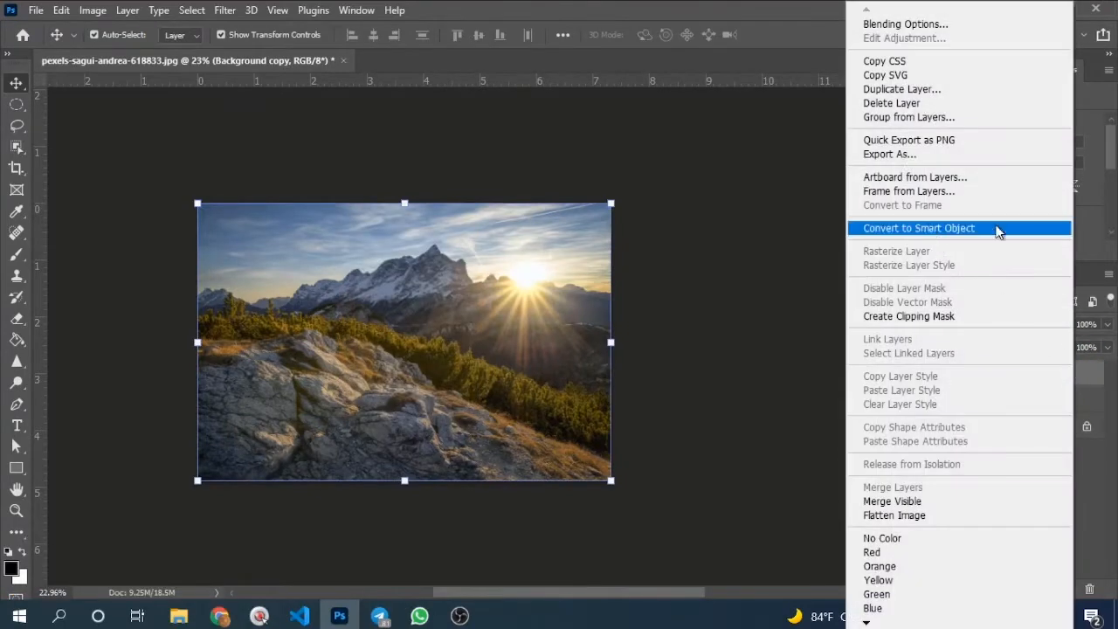
{"action": "left_click", "coordinate": [966, 316]}
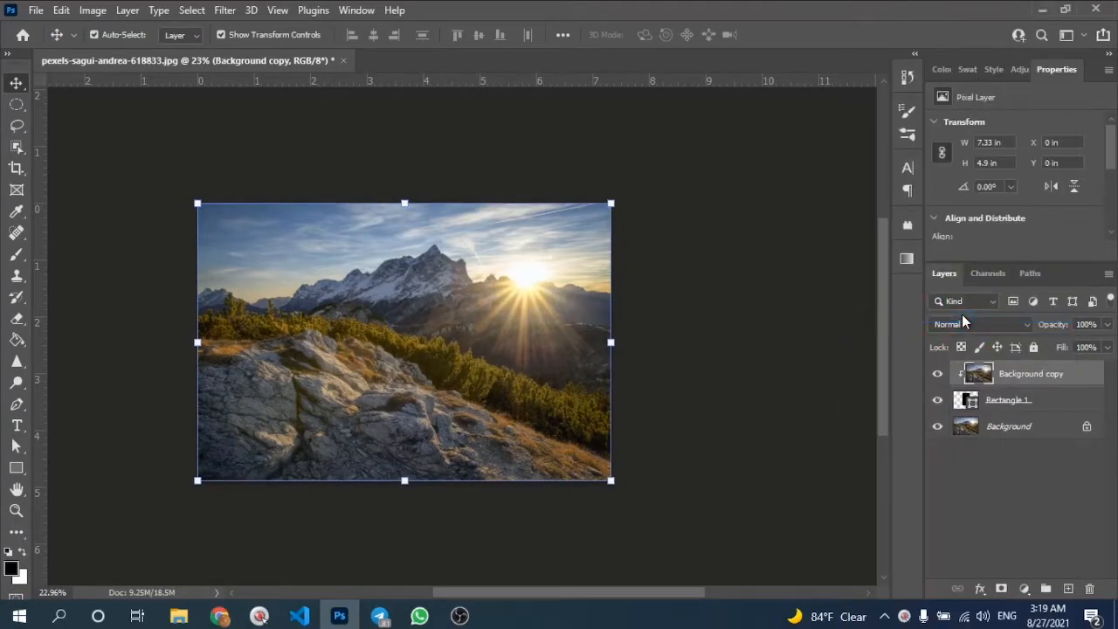
- Flip the clipped Background copy vertically with Free Transform and move it up to a centre Y of about 574 px
{"action": "mouse_move", "coordinate": [378, 309]}
{"action": "left_mouse_down"}
{"action": "mouse_move", "coordinate": [474, 322]}
{"action": "mouse_move", "coordinate": [422, 275]}
{"action": "mouse_move", "coordinate": [415, 211]}
{"action": "mouse_move", "coordinate": [398, 307]}
{"action": "left_mouse_up"}
{"action": "key", "text": "ctrl"}
{"action": "key", "text": "ctrl+t"}
{"action": "right_click", "coordinate": [393, 288]}
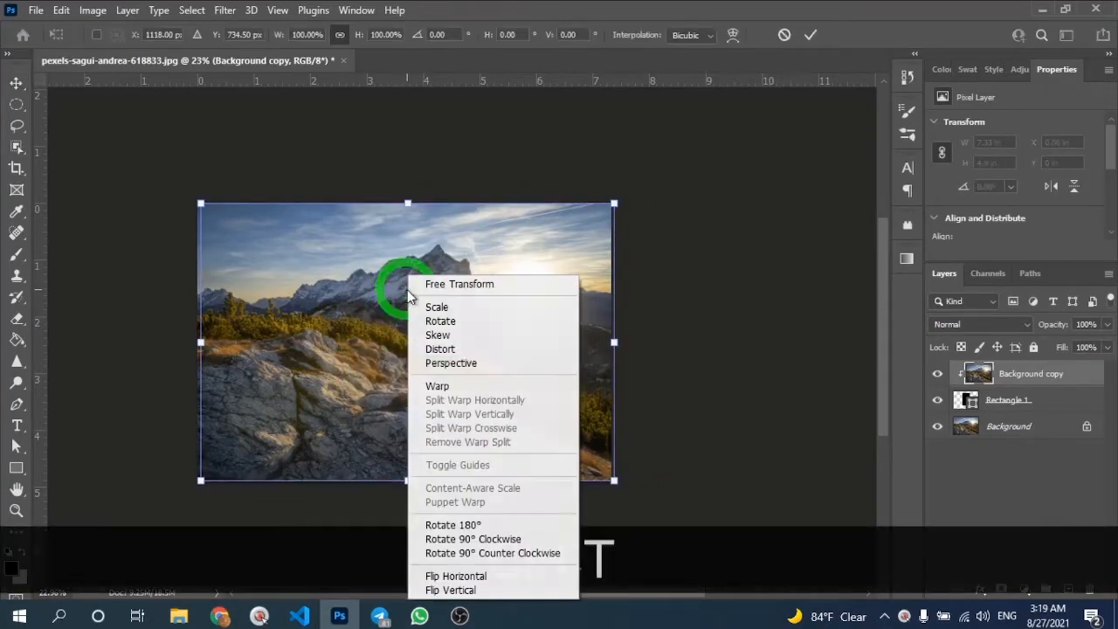
{"action": "left_click", "coordinate": [450, 591]}
{"action": "mouse_move", "coordinate": [419, 316]}
{"action": "left_mouse_down"}
{"action": "mouse_move", "coordinate": [420, 282]}
{"action": "mouse_move", "coordinate": [419, 301]}
{"action": "left_mouse_up"}
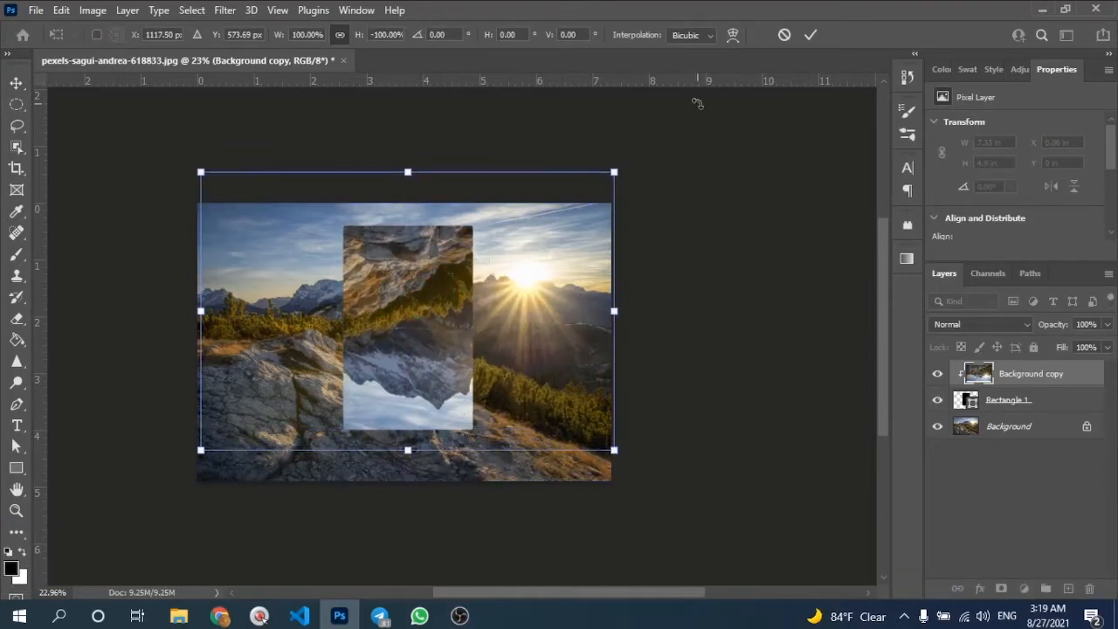
{"action": "left_click", "coordinate": [811, 35]}
{"action": "scroll", "coordinate": [355, 272], "scroll_direction": "up", "scroll_amount": 5}
{"action": "left_click", "coordinate": [813, 267]}
{"action": "scroll", "coordinate": [434, 322], "scroll_direction": "down", "scroll_amount": 5}
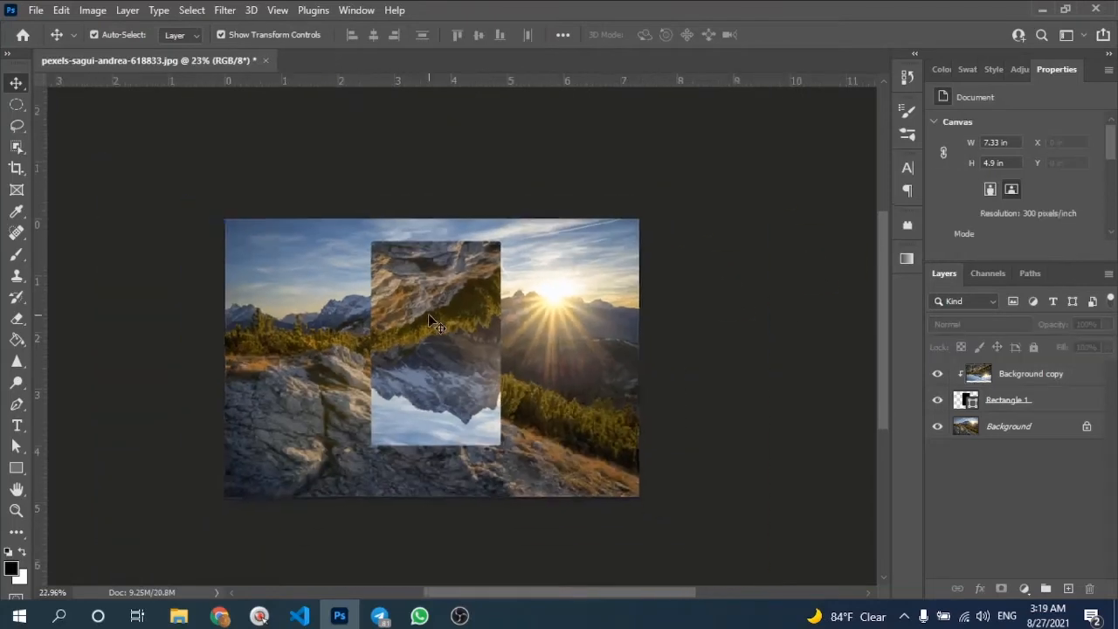
- Add a layer mask to Rectangle 1 and set the Soft Round brush's hardness to 0%
{"action": "scroll", "coordinate": [441, 322], "scroll_direction": "up", "scroll_amount": 2}
{"action": "left_click", "coordinate": [1045, 401]}
{"action": "left_click", "coordinate": [1000, 589]}
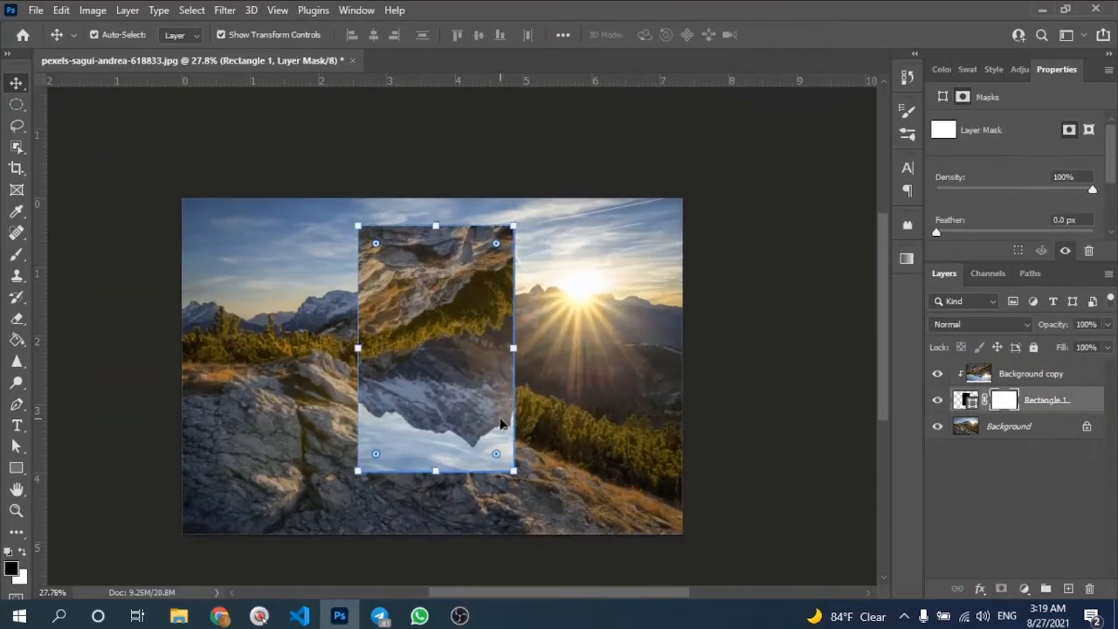
{"action": "key", "text": "b"}
{"action": "right_click", "coordinate": [625, 300]}
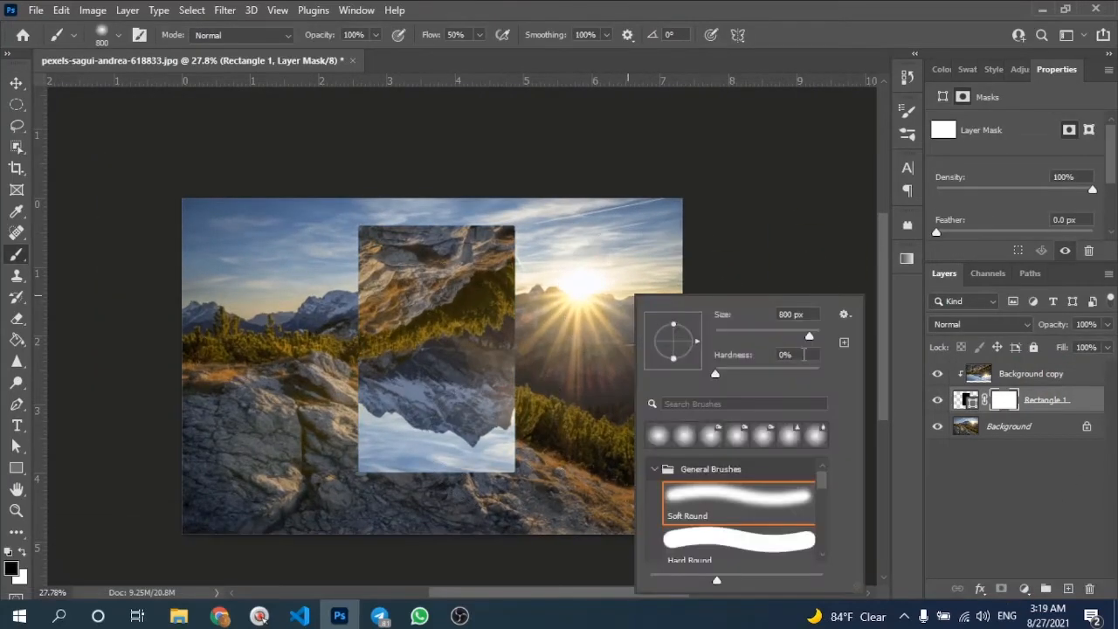
{"action": "type", "text": "0"}
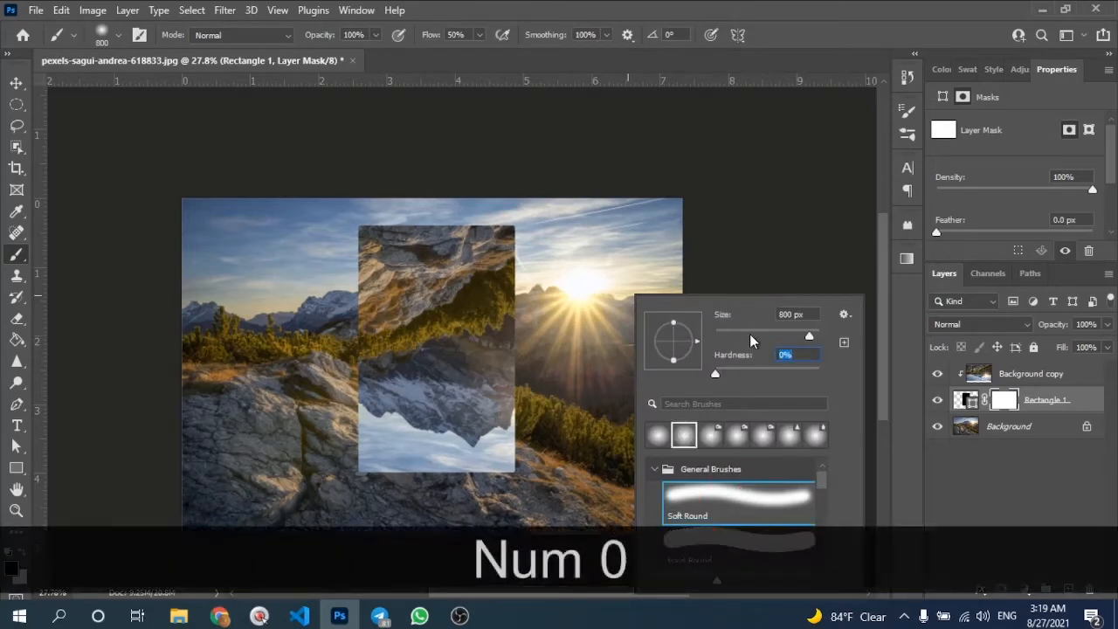
{"action": "key", "text": "Return"}
- Paint black on the Rectangle 1 mask to fade its lower part into the rocks
{"action": "mouse_move", "coordinate": [639, 349]}
{"action": "left_mouse_down"}
{"action": "mouse_move", "coordinate": [553, 444]}
{"action": "mouse_move", "coordinate": [433, 487]}
{"action": "mouse_move", "coordinate": [295, 500]}
{"action": "mouse_move", "coordinate": [461, 453]}
{"action": "mouse_move", "coordinate": [595, 392]}
{"action": "mouse_move", "coordinate": [312, 500]}
{"action": "left_mouse_up"}
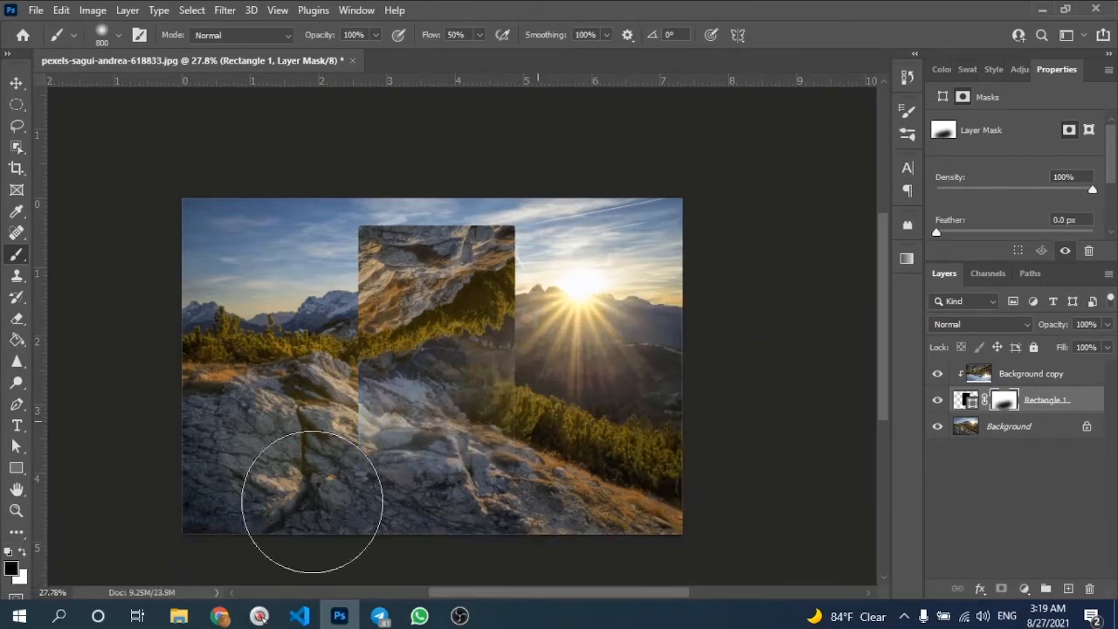
{"action": "scroll", "coordinate": [592, 440], "scroll_direction": "down", "scroll_amount": 2}
{"action": "scroll", "coordinate": [572, 431], "scroll_direction": "up", "scroll_amount": 3}
{"action": "left_click_drag", "start_coordinate": [516, 494], "coordinate": [505, 499]}
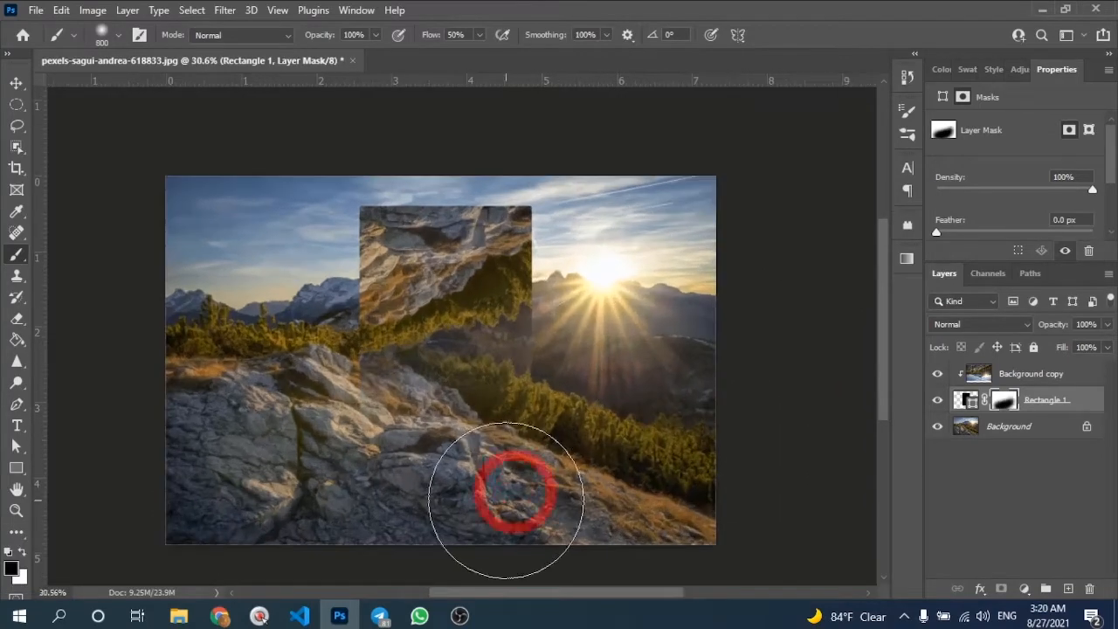
{"action": "scroll", "coordinate": [521, 460], "scroll_direction": "down", "scroll_amount": 2}
{"action": "scroll", "coordinate": [519, 375], "scroll_direction": "up", "scroll_amount": 2}
- Skew Rectangle 1's upper-left corner downward so its top edge rises toward the sun, accepting the conversion to a regular path
{"action": "key", "text": "v"}
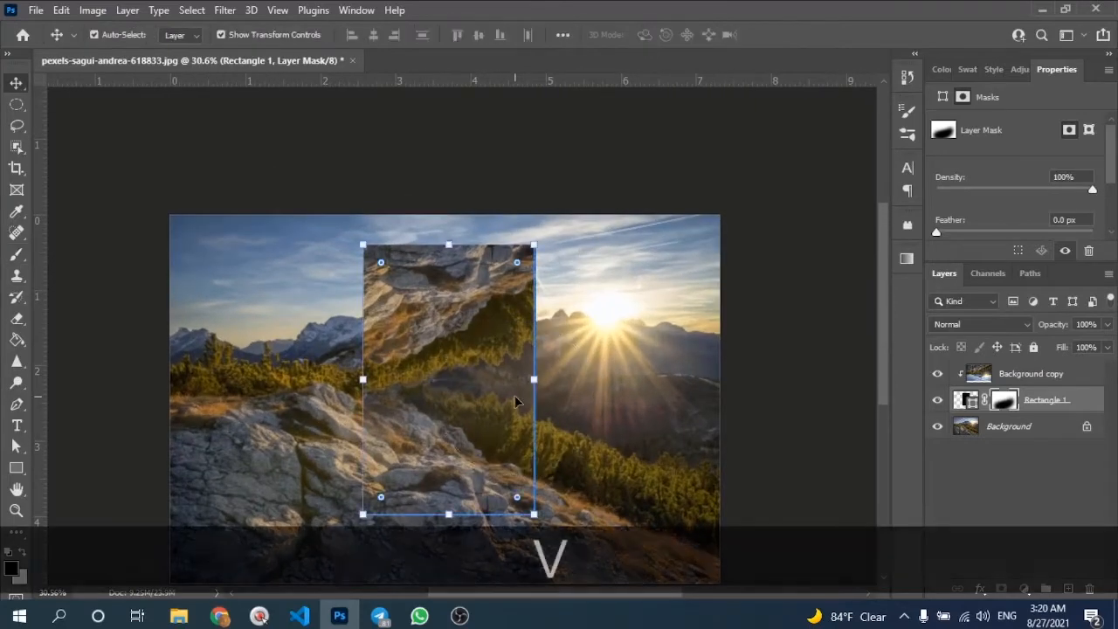
{"action": "key", "text": "a"}
{"action": "scroll", "coordinate": [474, 257], "scroll_direction": "up", "scroll_amount": 1}
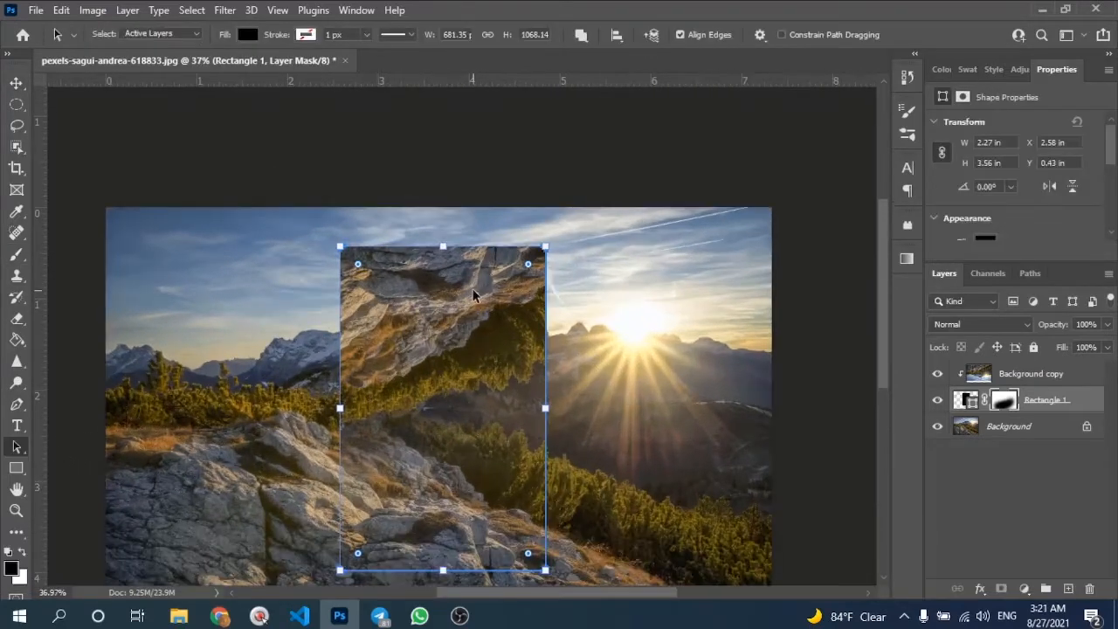
{"action": "key", "text": "shift"}
{"action": "left_click_drag", "start_coordinate": [545, 247], "coordinate": [546, 278]}
{"action": "key", "text": "shift"}
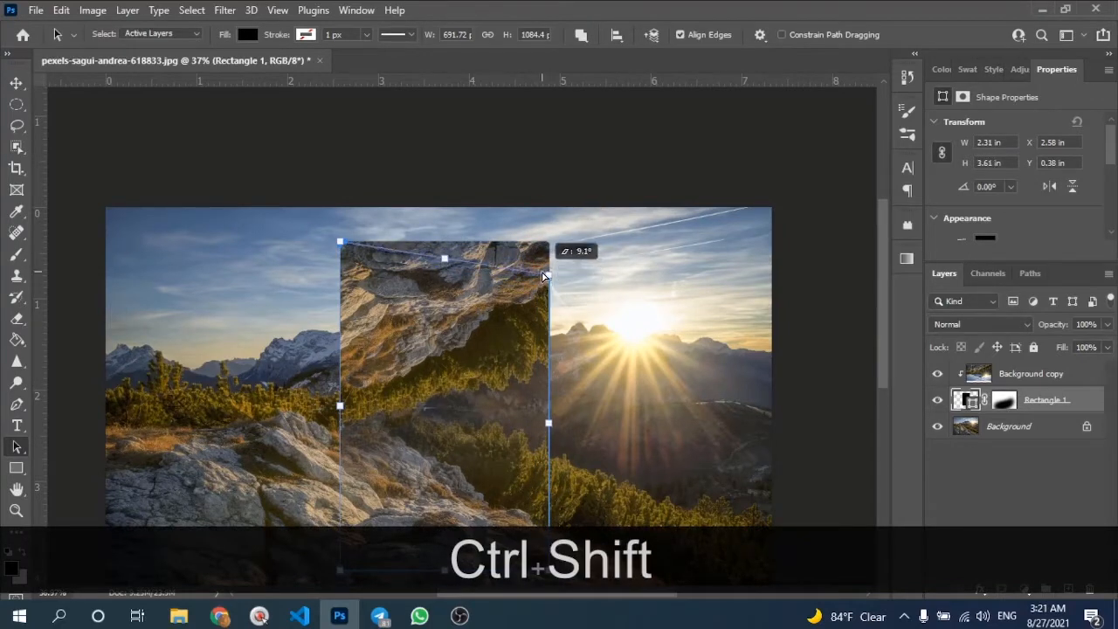
{"action": "left_click_drag", "start_coordinate": [547, 245], "coordinate": [554, 244]}
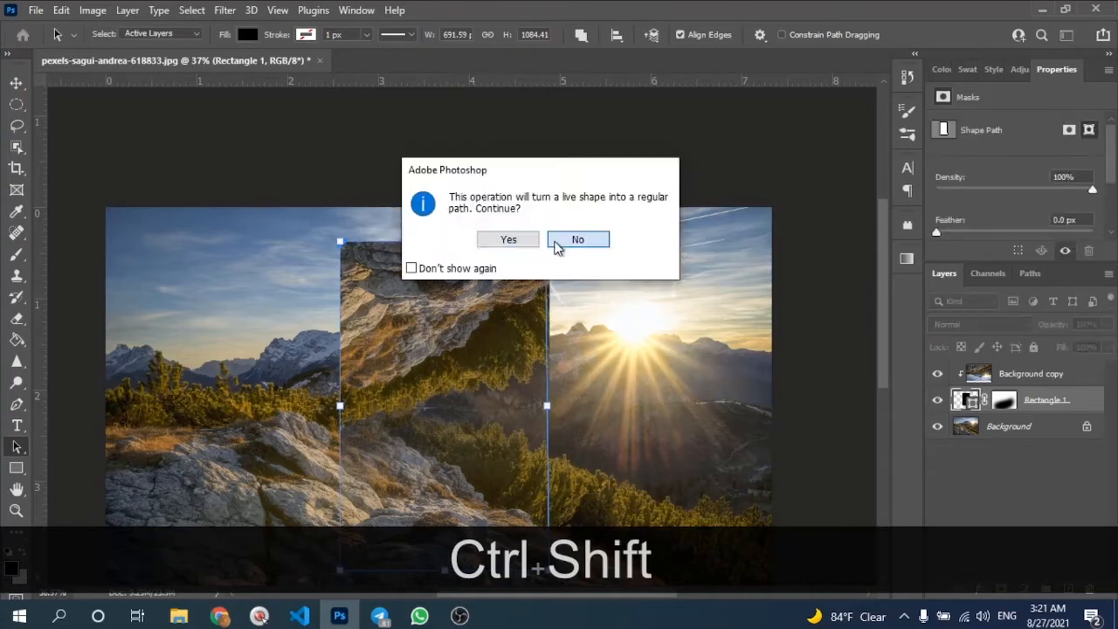
{"action": "left_click", "coordinate": [555, 242]}
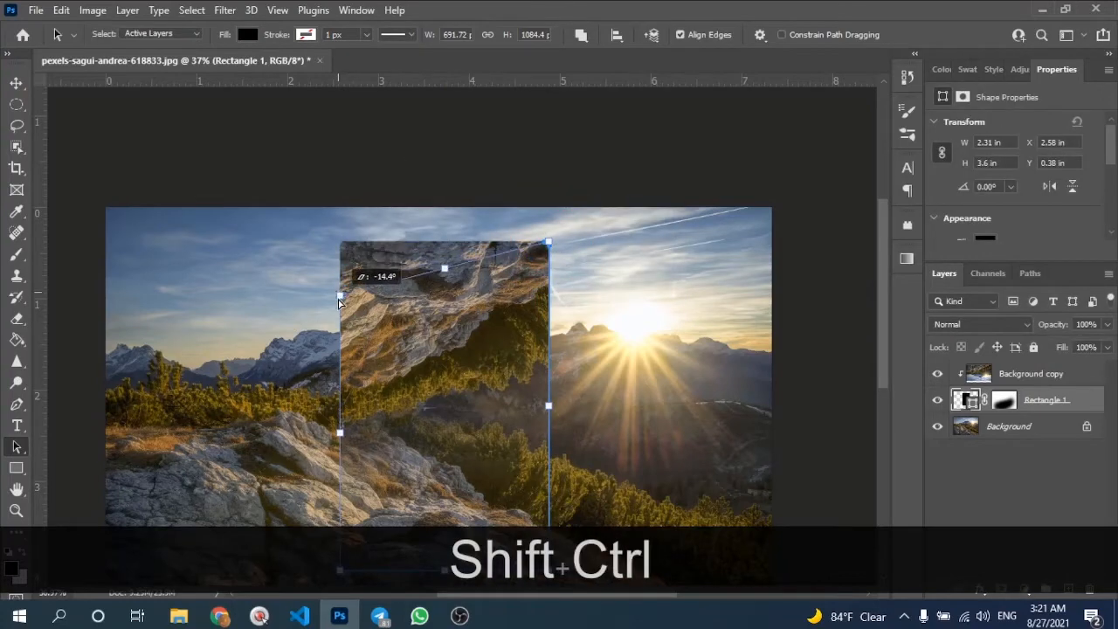
{"action": "left_click_drag", "start_coordinate": [339, 315], "coordinate": [342, 328]}
{"action": "left_click", "coordinate": [509, 241]}
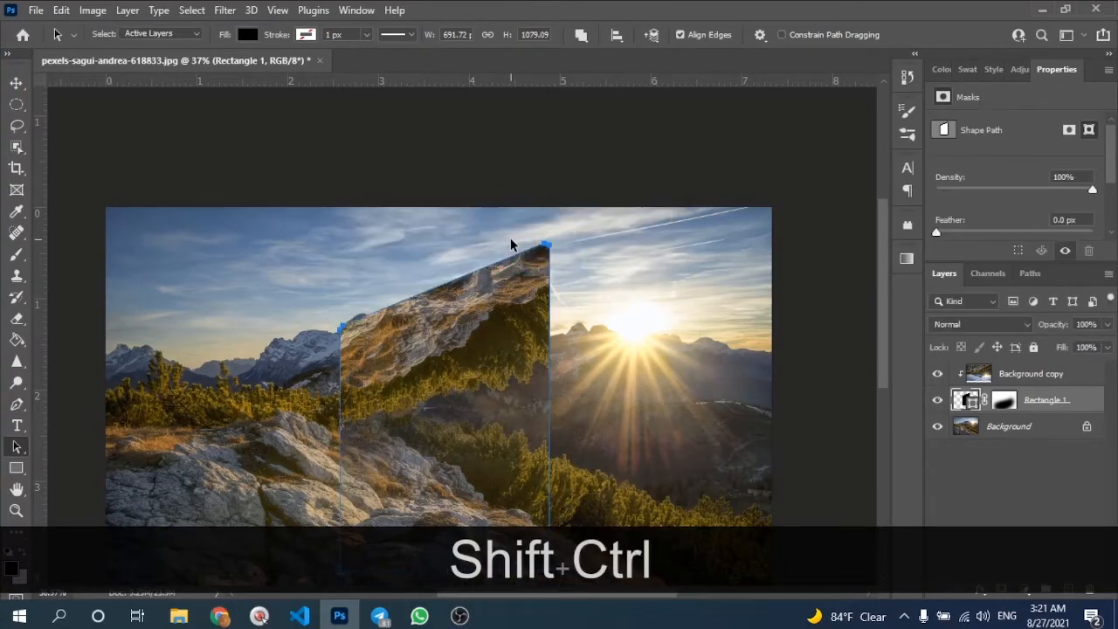
{"action": "scroll", "coordinate": [594, 254], "scroll_direction": "down", "scroll_amount": 1}
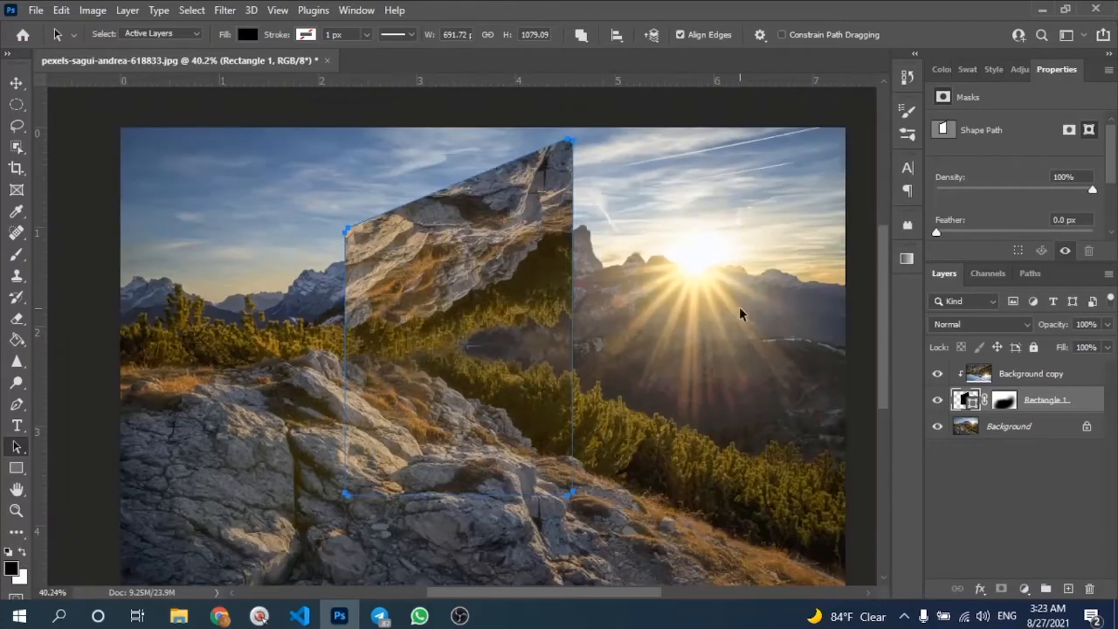
- Move the clipped Background copy to about X -2.09 in, Y -0.64 in, bringing its sun rays inside the slanted rectangle
{"action": "left_click", "coordinate": [953, 373]}
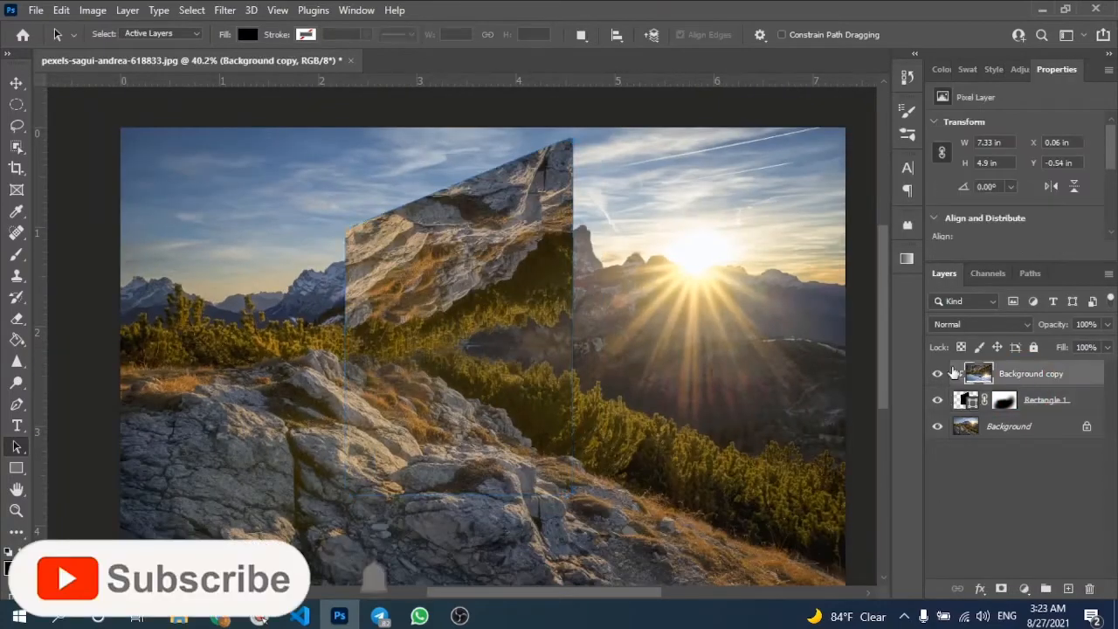
{"action": "key", "text": "v"}
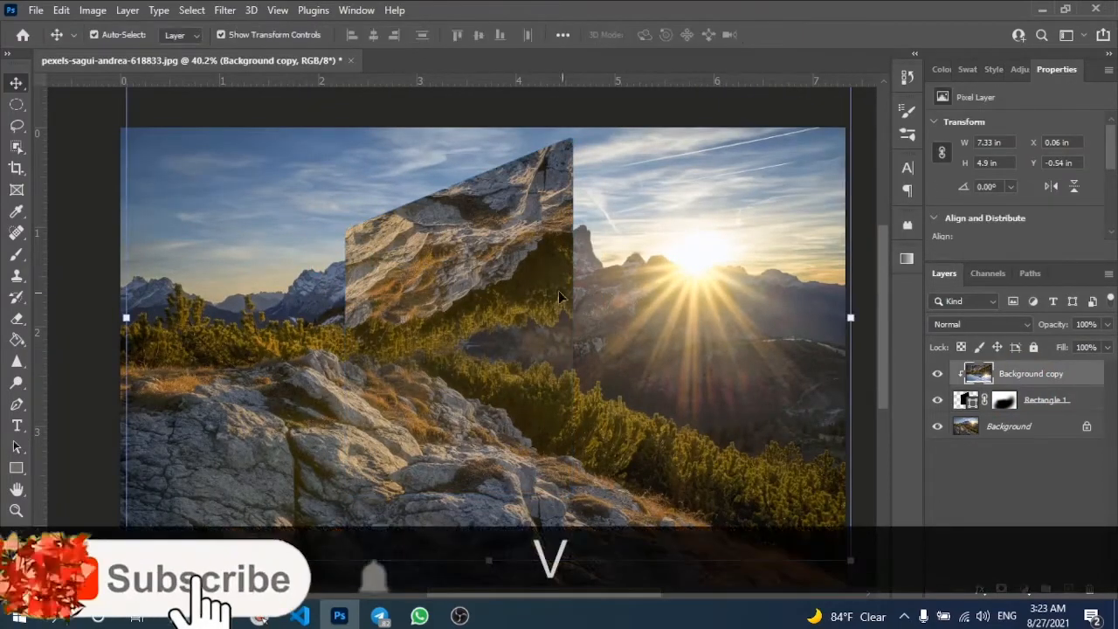
{"action": "left_click_drag", "start_coordinate": [681, 267], "coordinate": [466, 329]}
{"action": "scroll", "coordinate": [555, 250], "scroll_direction": "down", "scroll_amount": 5}
{"action": "left_click", "coordinate": [810, 227]}
{"action": "scroll", "coordinate": [631, 252], "scroll_direction": "up", "scroll_amount": 1}
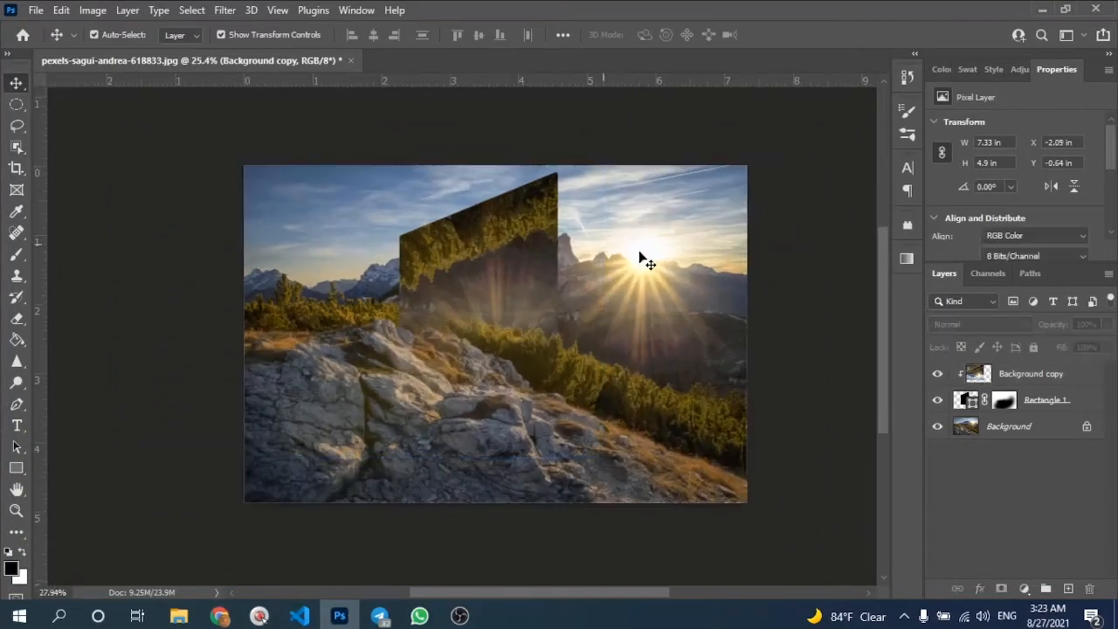
{"action": "left_click_drag", "start_coordinate": [637, 250], "coordinate": [616, 259]}
- Stretch the slanted Rectangle 1 to about 130% width and 133% height, then move it toward the photo's left side
{"action": "left_click", "coordinate": [963, 399]}
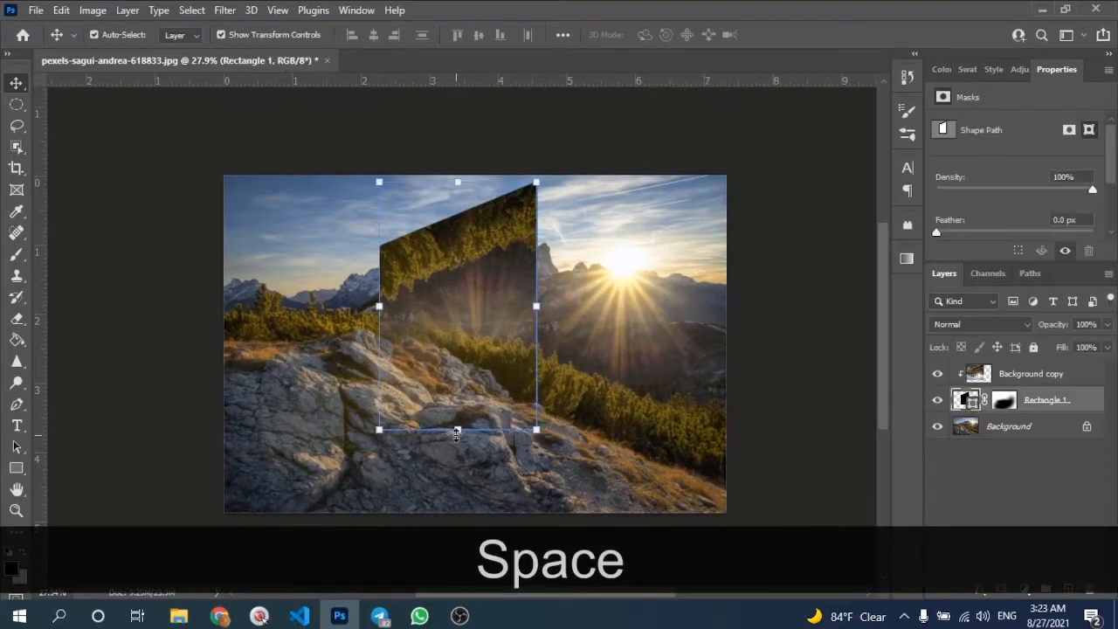
{"action": "left_click_drag", "start_coordinate": [457, 429], "coordinate": [460, 504]}
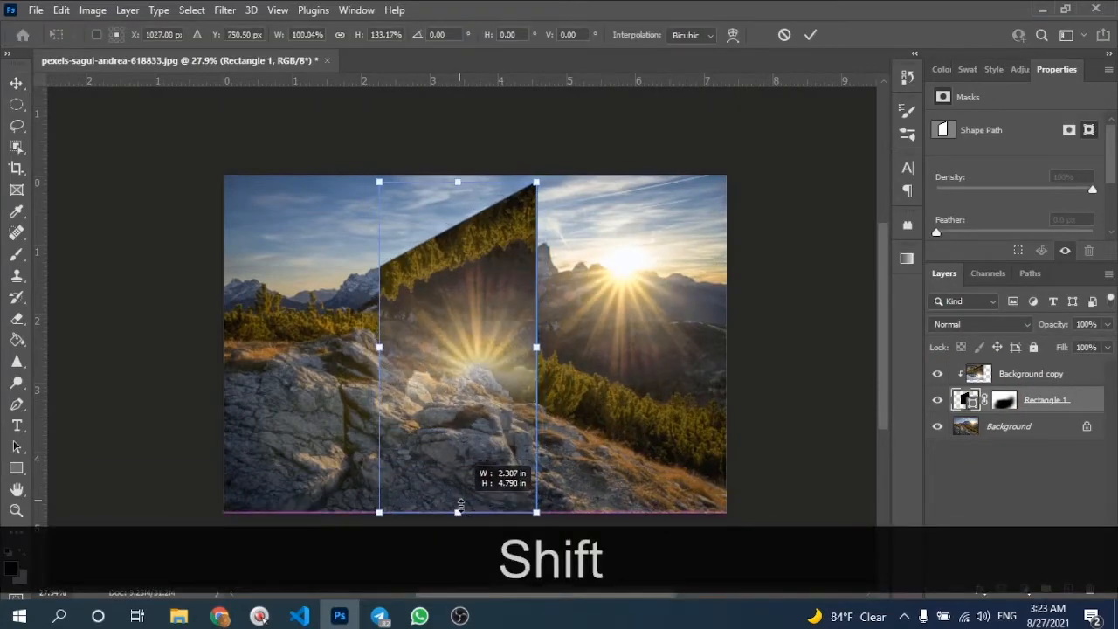
{"action": "left_click_drag", "start_coordinate": [380, 347], "coordinate": [332, 347]}
{"action": "left_click_drag", "start_coordinate": [422, 307], "coordinate": [437, 307]}
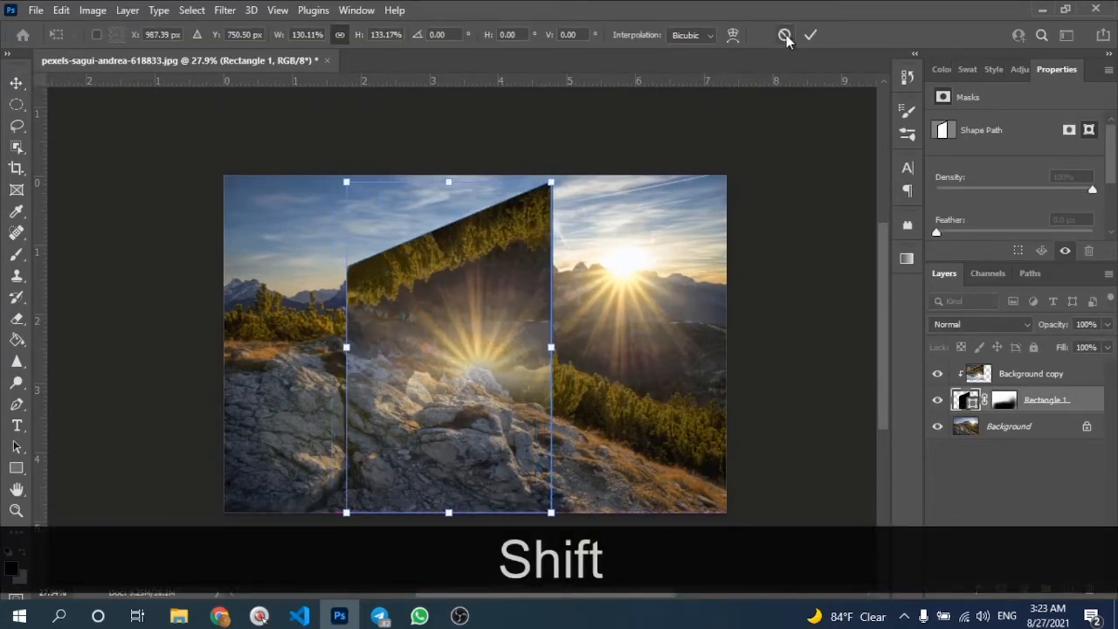
{"action": "left_click_drag", "start_coordinate": [483, 274], "coordinate": [357, 272]}
- Flip the Background copy horizontally with Free Transform and shift it right within the slanted shape
{"action": "left_click", "coordinate": [1031, 373]}
{"action": "scroll", "coordinate": [357, 272], "scroll_direction": "down", "scroll_amount": 2}
{"action": "scroll", "coordinate": [376, 262], "scroll_direction": "up", "scroll_amount": 1}
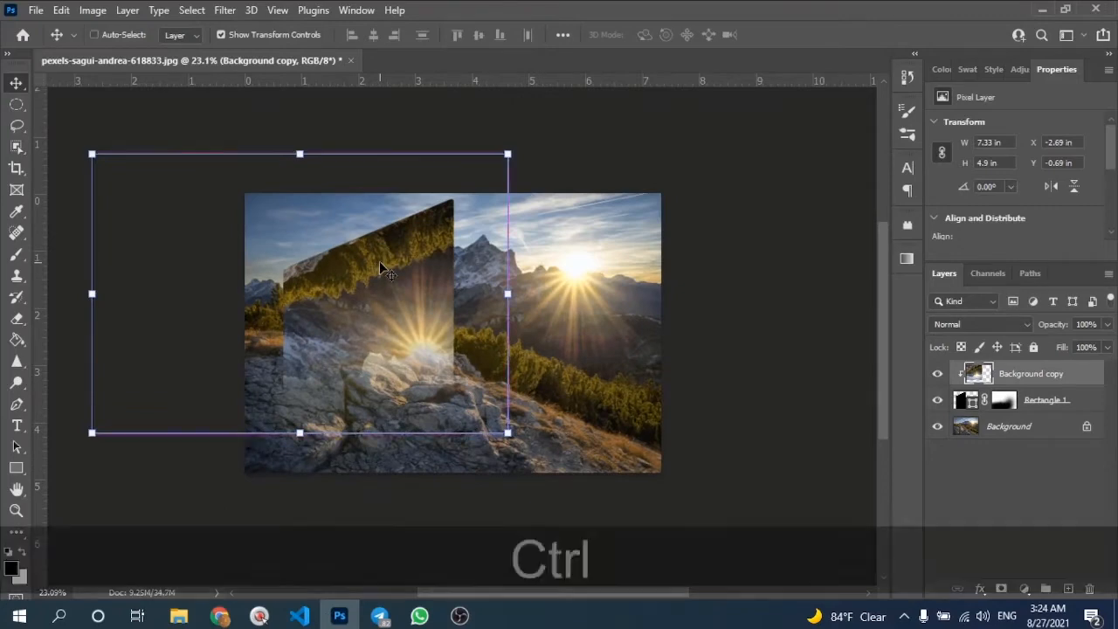
{"action": "key", "text": "ctrl+t"}
{"action": "right_click", "coordinate": [379, 262]}
{"action": "left_click", "coordinate": [428, 564]}
{"action": "left_click_drag", "start_coordinate": [323, 328], "coordinate": [399, 320]}
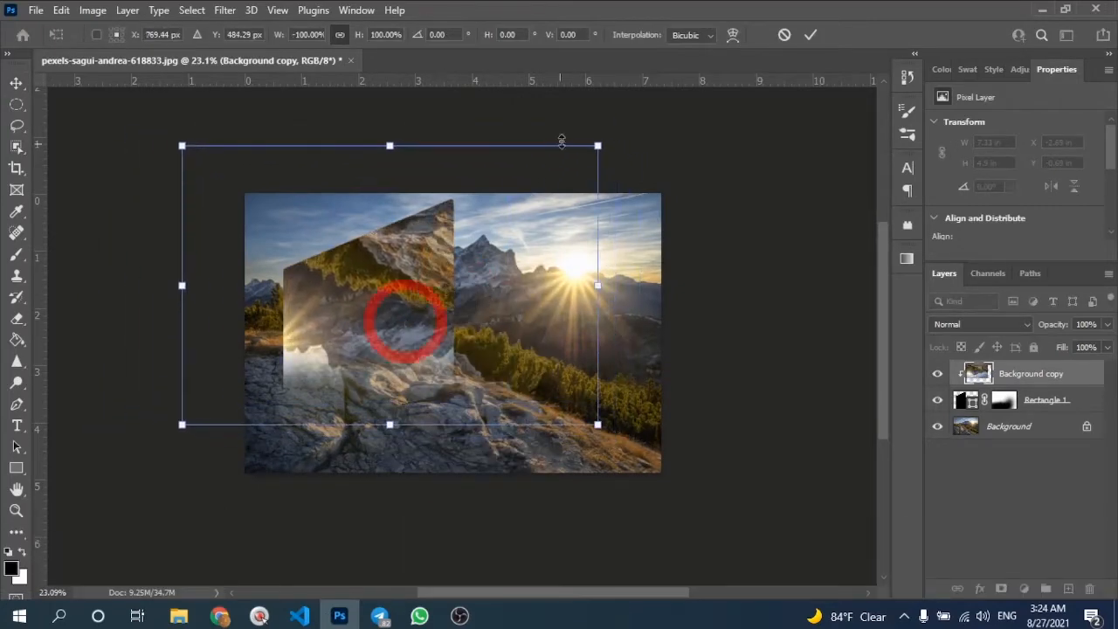
- Rotate the flipped Background copy counterclockwise, reposition it inside the slanted shape and apply the transform
{"action": "left_click_drag", "start_coordinate": [607, 137], "coordinate": [498, 93]}
{"action": "left_click_drag", "start_coordinate": [397, 285], "coordinate": [415, 284]}
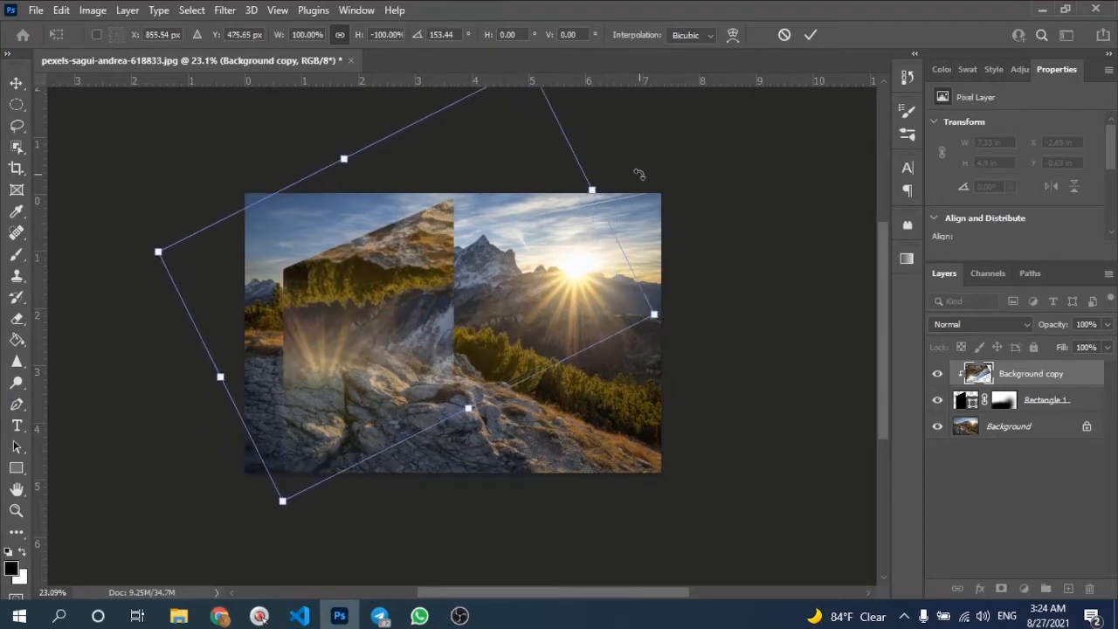
{"action": "left_click_drag", "start_coordinate": [639, 174], "coordinate": [596, 158]}
{"action": "left_click_drag", "start_coordinate": [389, 304], "coordinate": [410, 283]}
{"action": "left_click", "coordinate": [809, 35]}
{"action": "left_click", "coordinate": [762, 173]}
{"action": "scroll", "coordinate": [750, 175], "scroll_direction": "down", "scroll_amount": 3}
{"action": "scroll", "coordinate": [642, 197], "scroll_direction": "up", "scroll_amount": 5}
{"action": "key", "text": "space"}
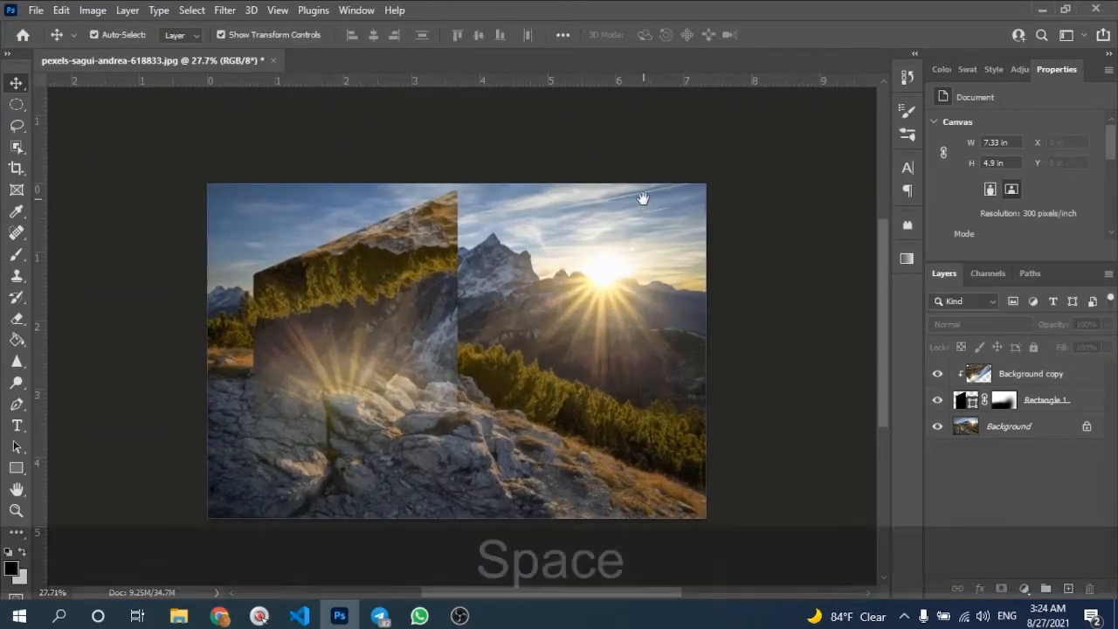
{"action": "left_click_drag", "start_coordinate": [643, 198], "coordinate": [608, 200]}
{"action": "scroll", "coordinate": [518, 246], "scroll_direction": "down", "scroll_amount": 2}
{"action": "scroll", "coordinate": [522, 246], "scroll_direction": "up", "scroll_amount": 1}
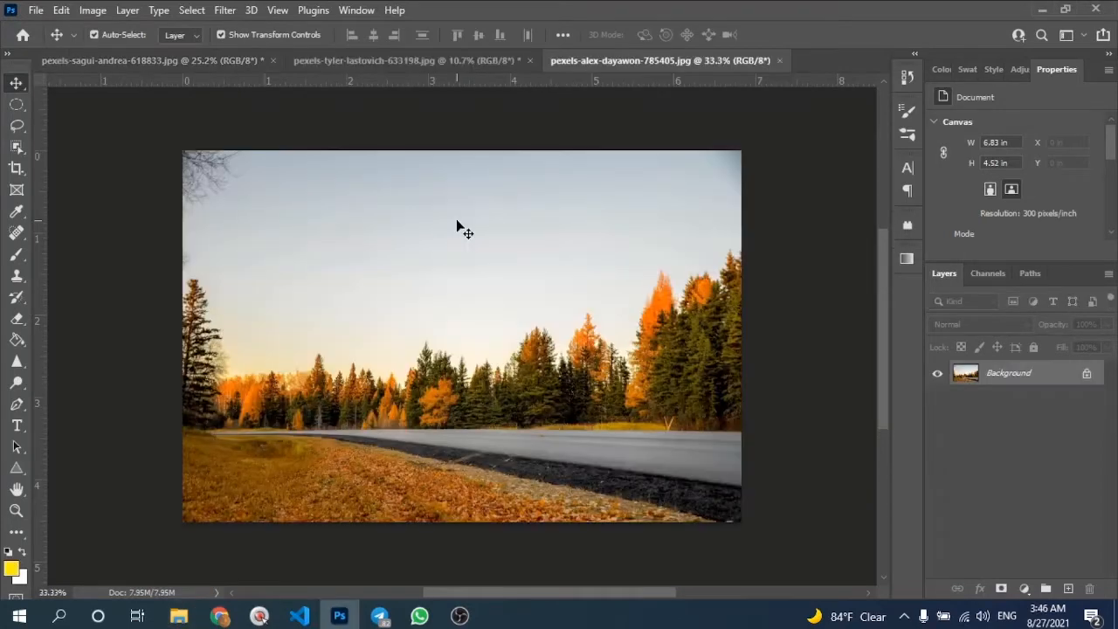
- Duplicate the autumn road photo's background layer and draw a circle about 1131 px in diameter over the sky and trees
{"action": "key", "text": "ctrl+j"}
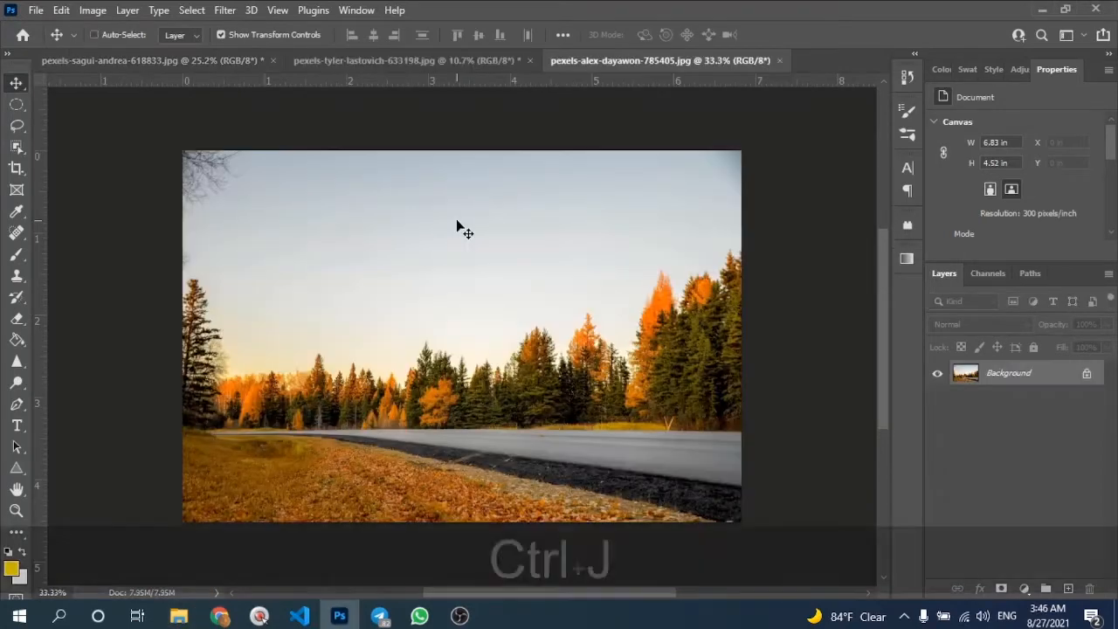
{"action": "key", "text": "u"}
{"action": "right_click", "coordinate": [16, 469]}
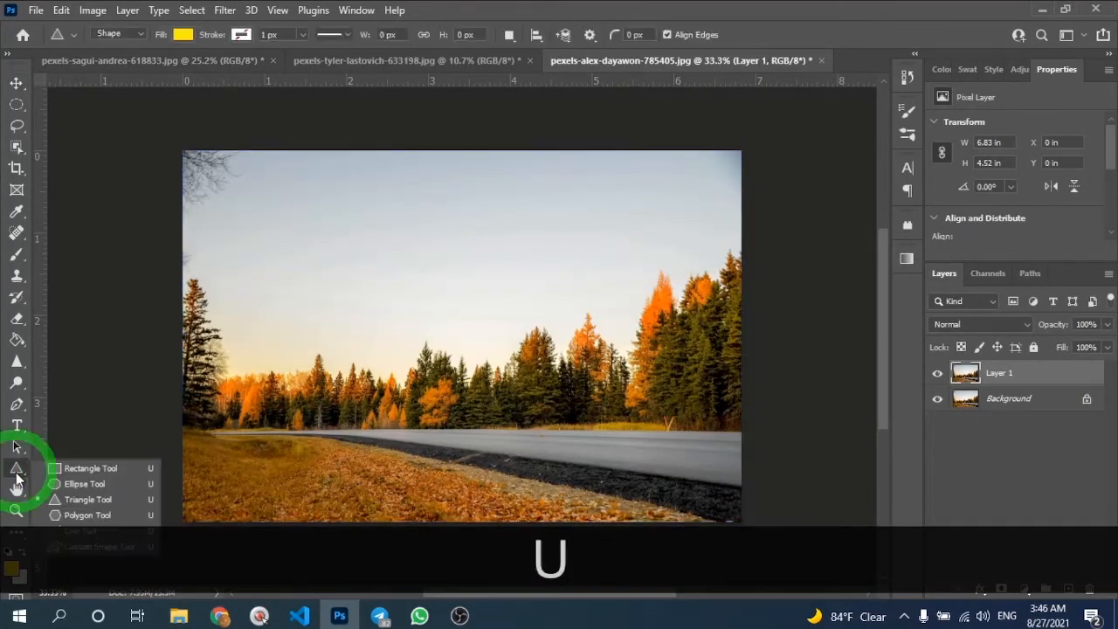
{"action": "left_click", "coordinate": [64, 482]}
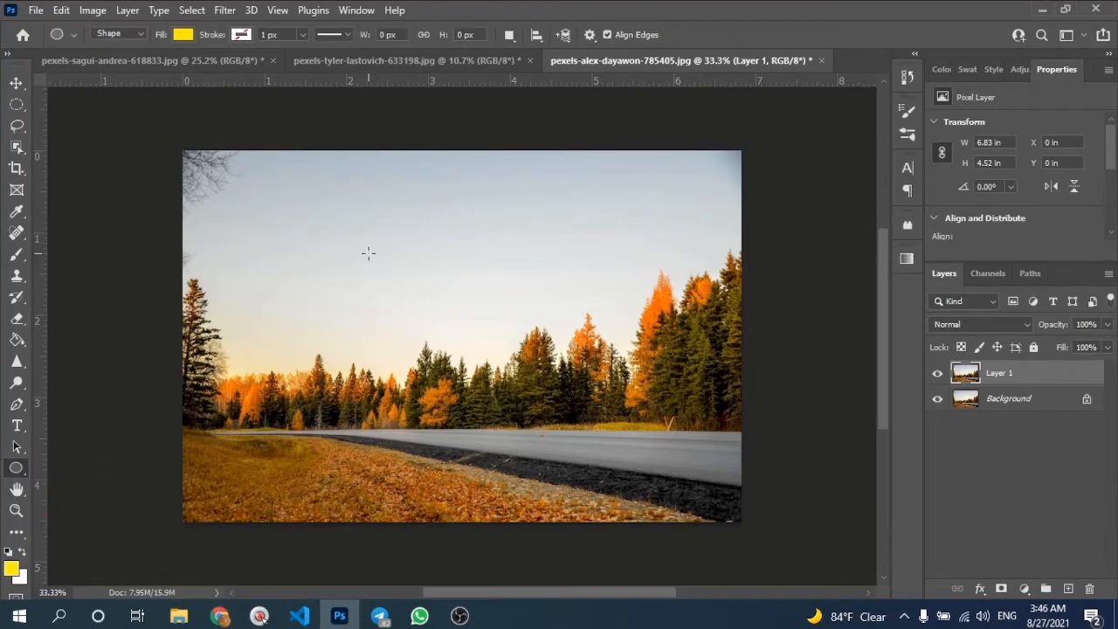
{"action": "left_click_drag", "start_coordinate": [399, 391], "coordinate": [587, 472]}
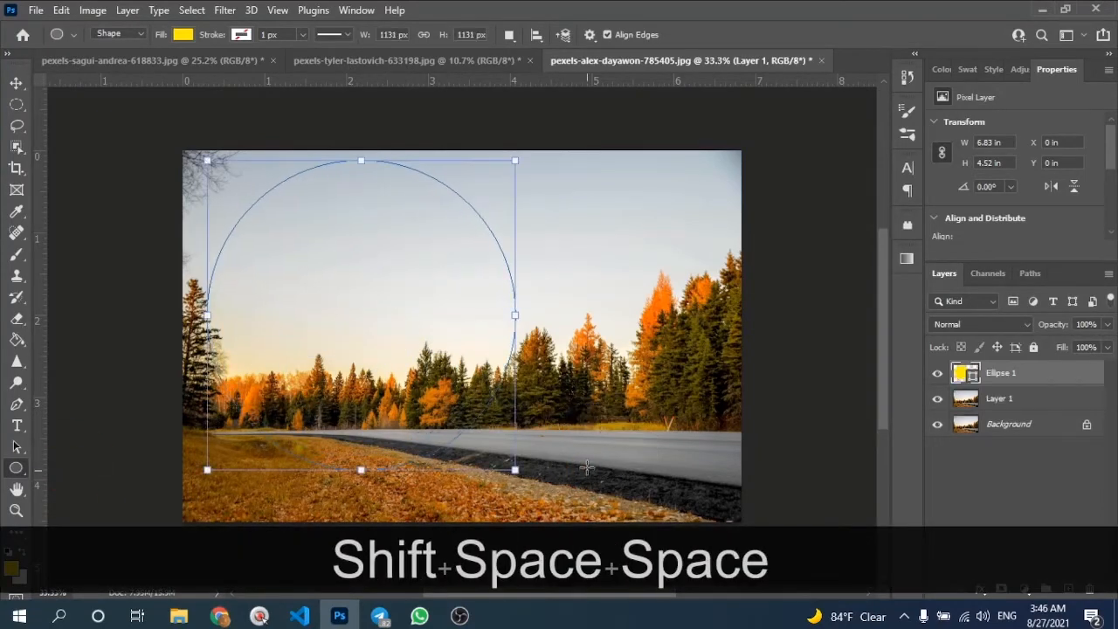
- Change the circle's fill to the light grey e0e3e2 sampled from the sky
{"action": "key", "text": "v"}
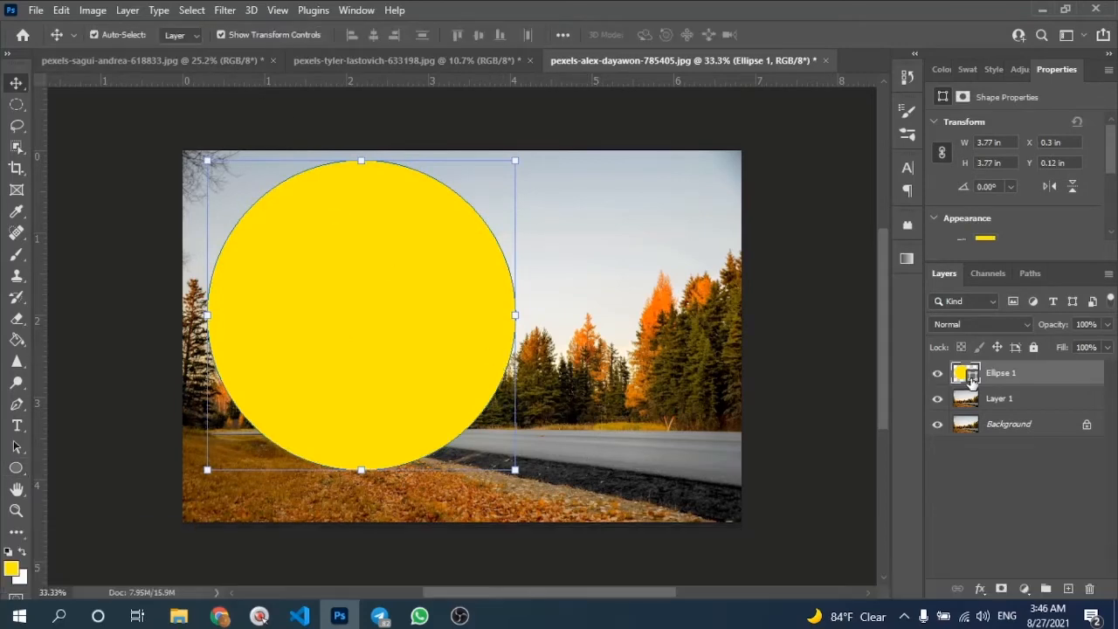
{"action": "double_click", "coordinate": [964, 374]}
{"action": "left_click", "coordinate": [664, 386]}
{"action": "left_click", "coordinate": [585, 336]}
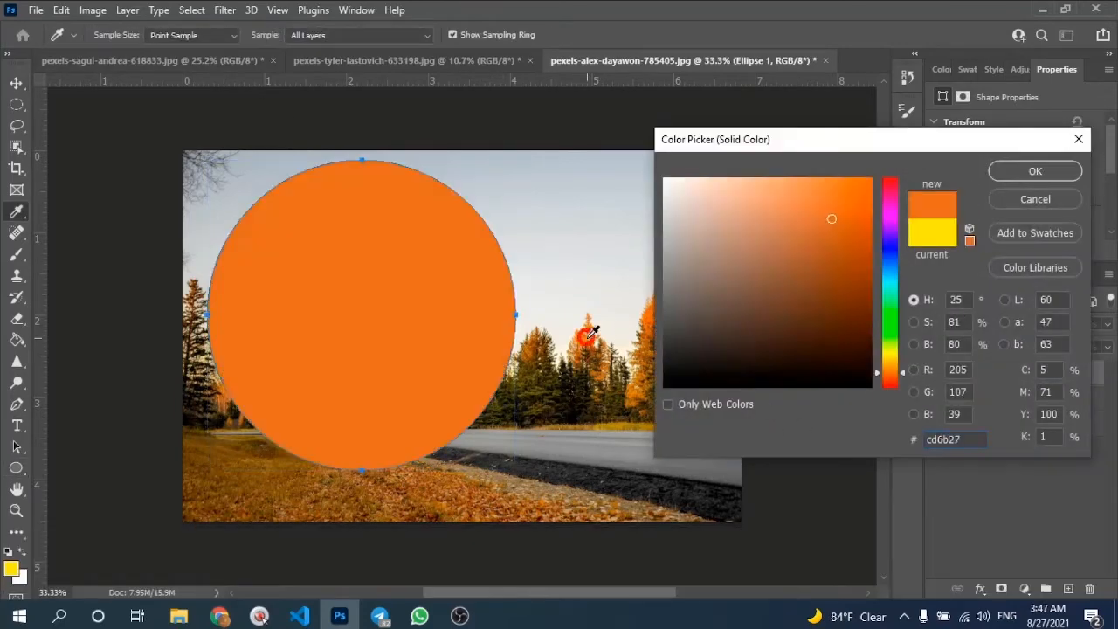
{"action": "left_click", "coordinate": [453, 463]}
{"action": "left_click", "coordinate": [547, 250]}
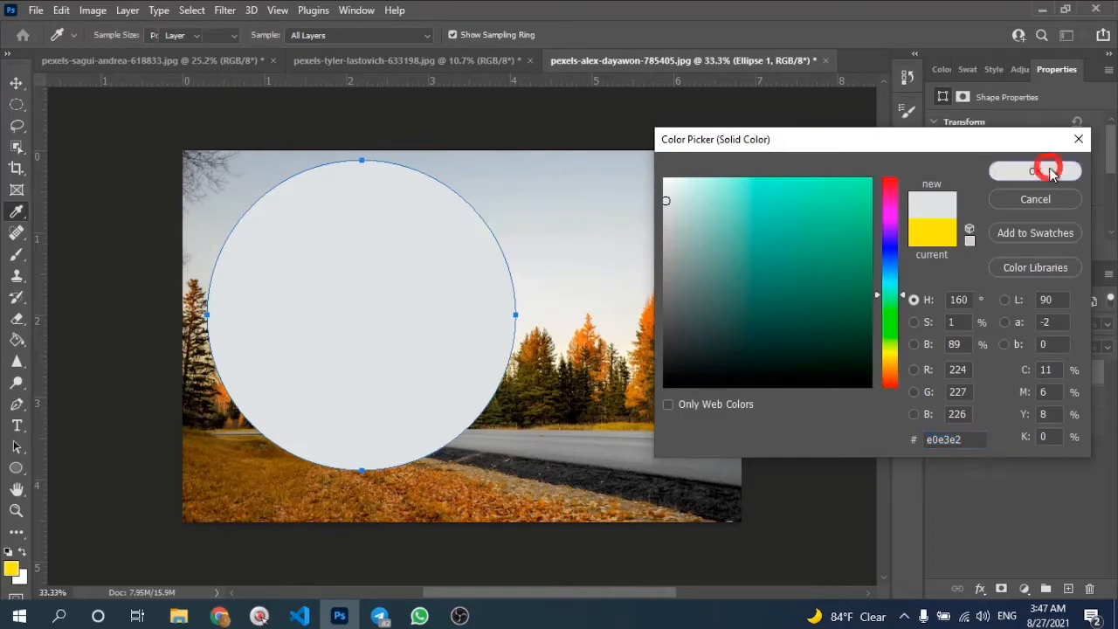
- Confirm the circle's fill colour, move Layer 1 above the circle and flip it vertically with Free Transform
{"action": "left_click", "coordinate": [1050, 172]}
{"action": "left_click_drag", "start_coordinate": [1048, 399], "coordinate": [1033, 379]}
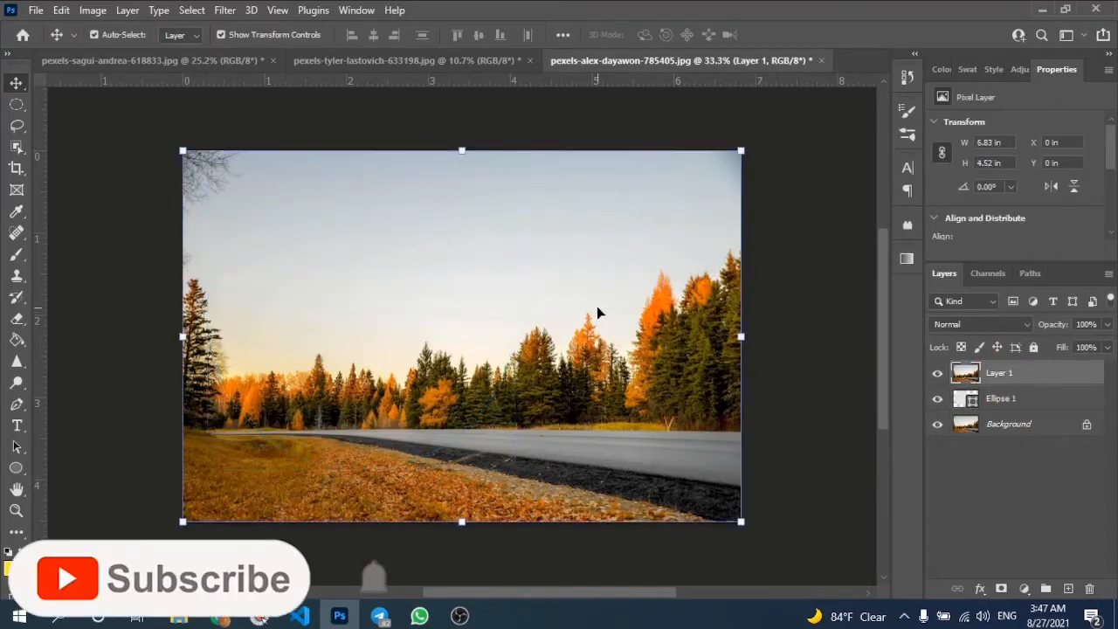
{"action": "key", "text": "ctrl+t"}
{"action": "right_click", "coordinate": [599, 314]}
{"action": "left_click", "coordinate": [572, 576]}
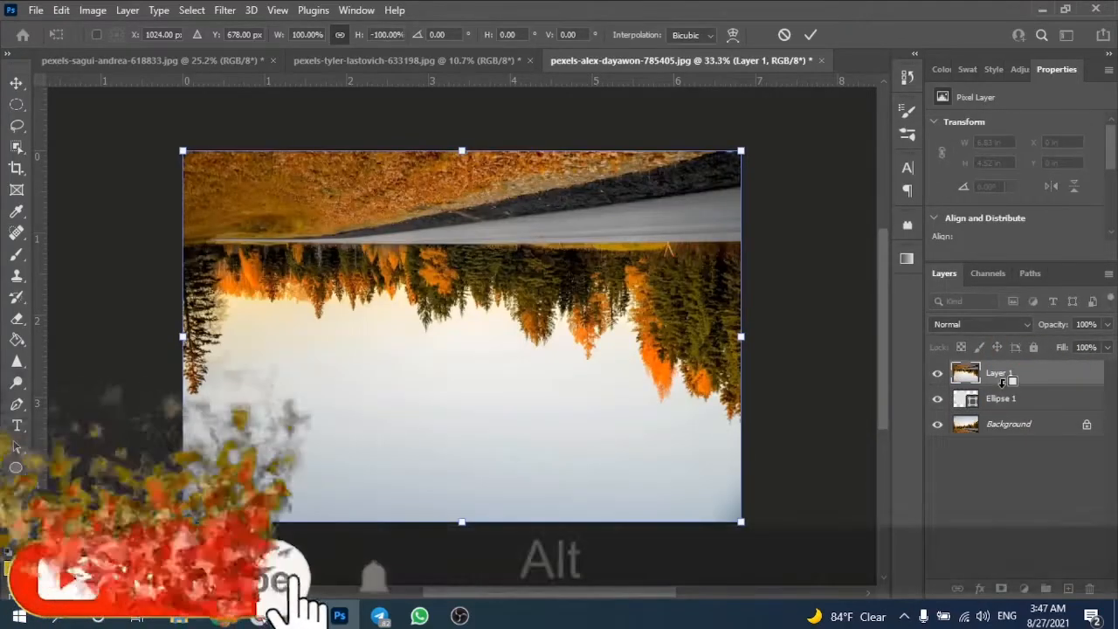
- Clip the flipped Layer 1 to the circle and shift it about 0.5 in to the left
{"action": "left_click", "coordinate": [1002, 385], "text": "alt"}
{"action": "left_click_drag", "start_coordinate": [385, 265], "coordinate": [428, 265]}
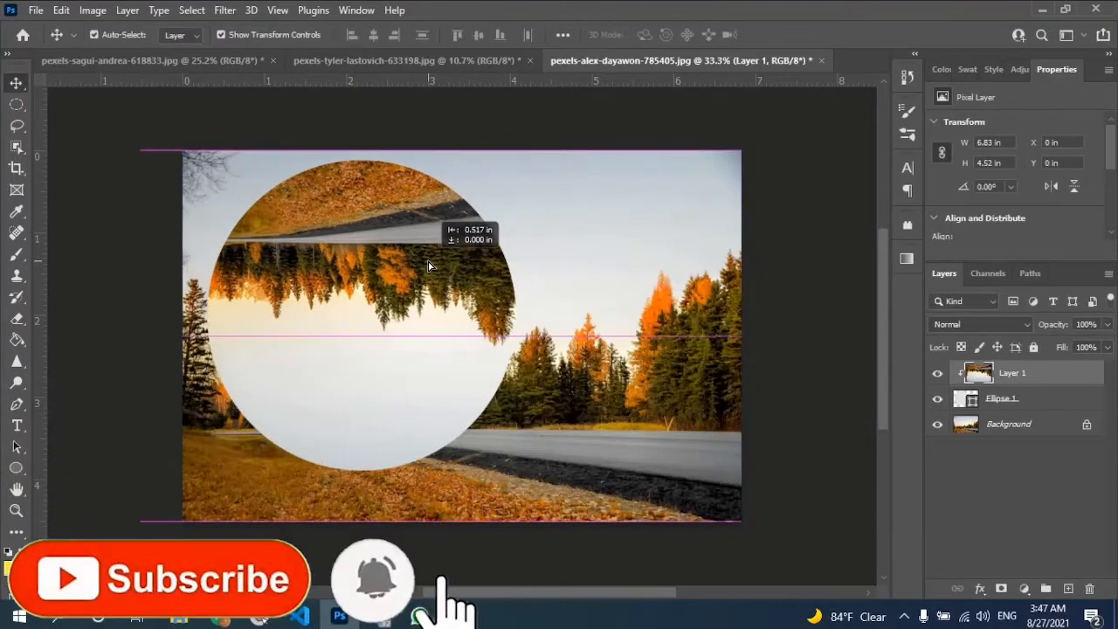
{"action": "left_click", "coordinate": [818, 165]}
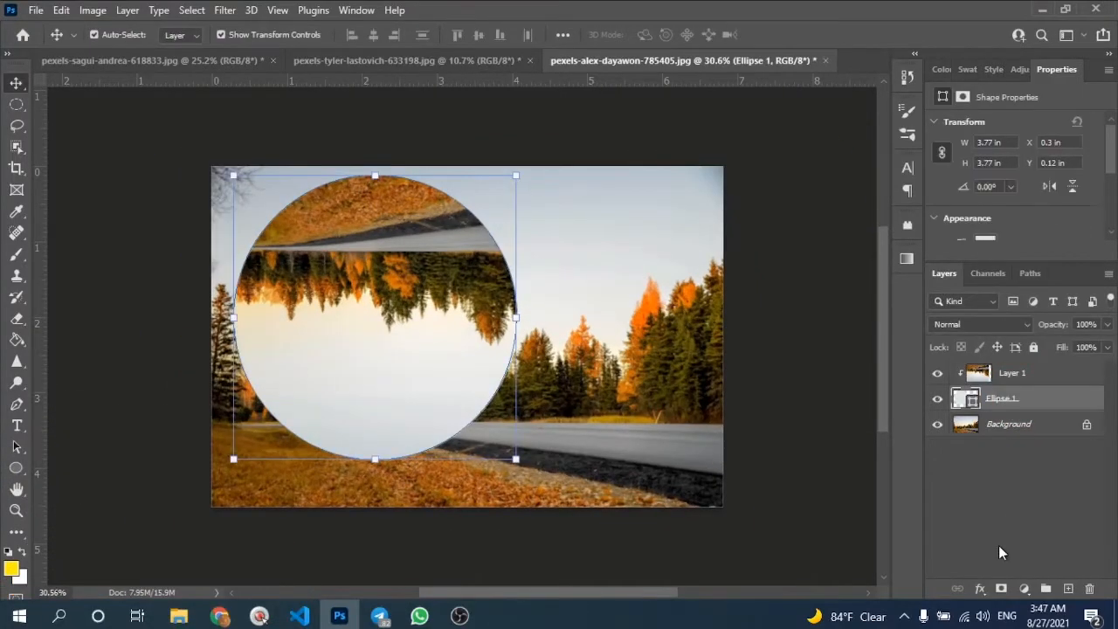
- Add a layer mask to Ellipse 1 and paint over the circle's lower part with a large soft brush to fade it
{"action": "left_click", "coordinate": [1001, 588]}
{"action": "key", "text": "b"}
{"action": "key", "text": "bracketleft"}
{"action": "key", "text": "bracketleft"}
{"action": "key", "text": "bracketleft"}
{"action": "key", "text": "bracketleft"}
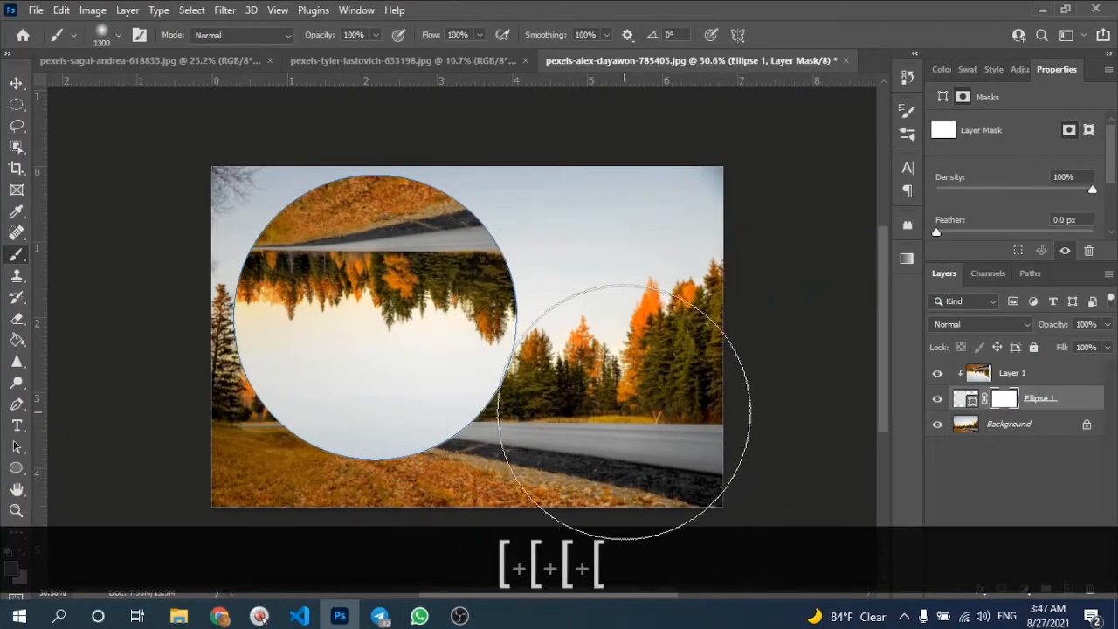
{"action": "key", "text": "bracketleft"}
{"action": "left_click_drag", "start_coordinate": [536, 411], "coordinate": [149, 454]}
{"action": "key", "text": "bracketleft"}
{"action": "key", "text": "bracketleft"}
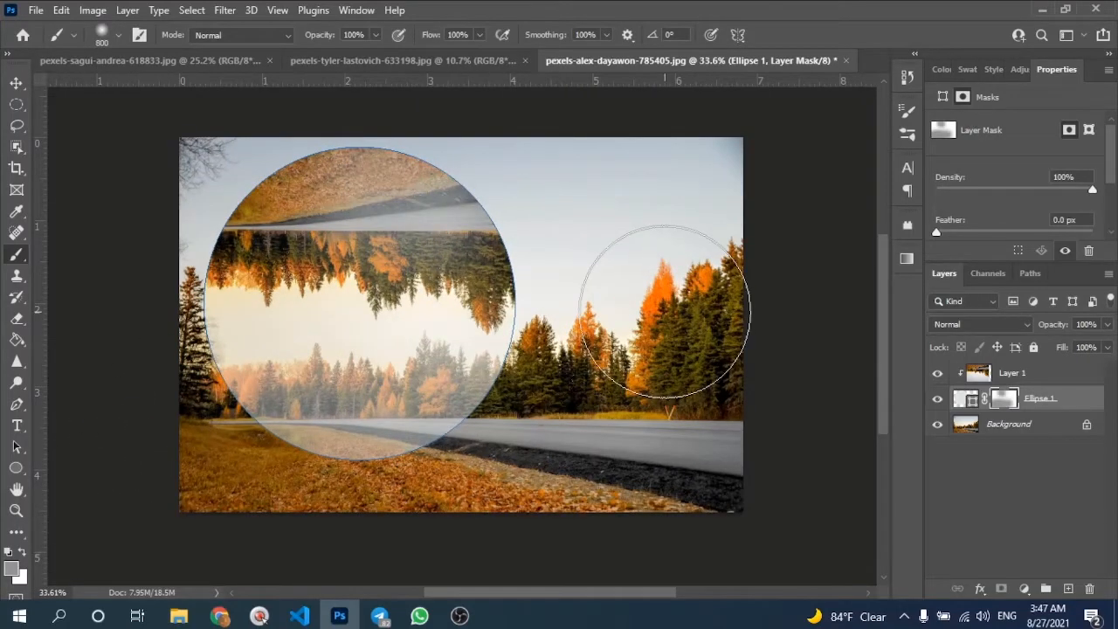
{"action": "scroll", "coordinate": [667, 312], "scroll_direction": "down", "scroll_amount": 3}
{"action": "key", "text": "v"}
{"action": "left_click", "coordinate": [808, 306]}
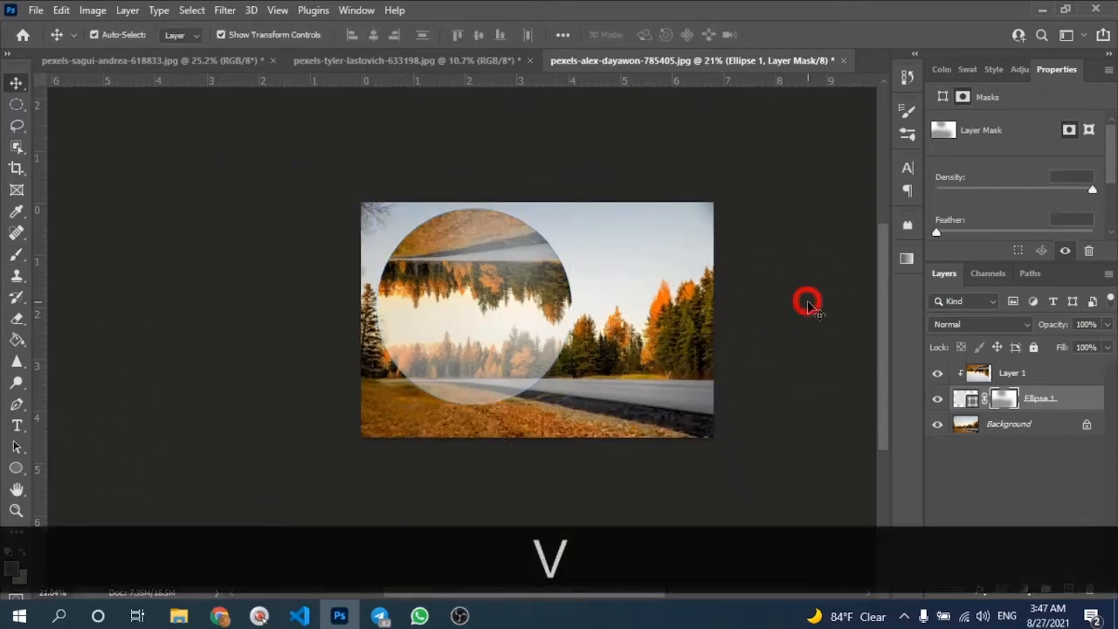
- Reselect the Ellipse 1 mask and dab over the circle's lower edge with a 600 px brush
{"action": "scroll", "coordinate": [611, 358], "scroll_direction": "up", "scroll_amount": 4}
{"action": "left_click", "coordinate": [1003, 400]}
{"action": "key", "text": "e"}
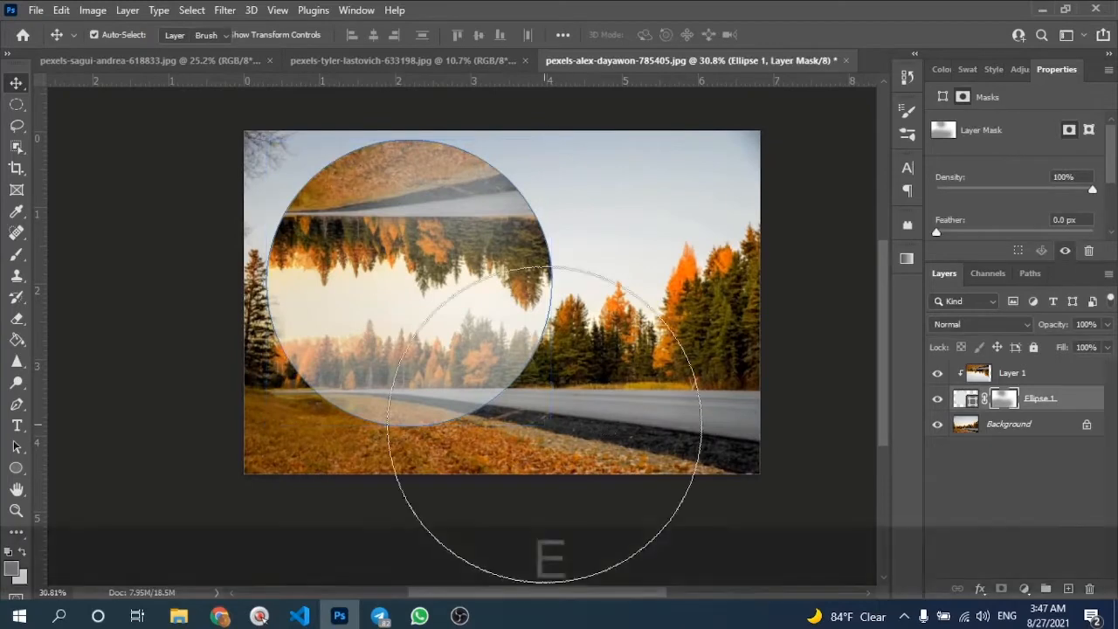
{"action": "key", "text": "bracketleft"}
{"action": "key", "text": "bracketleft"}
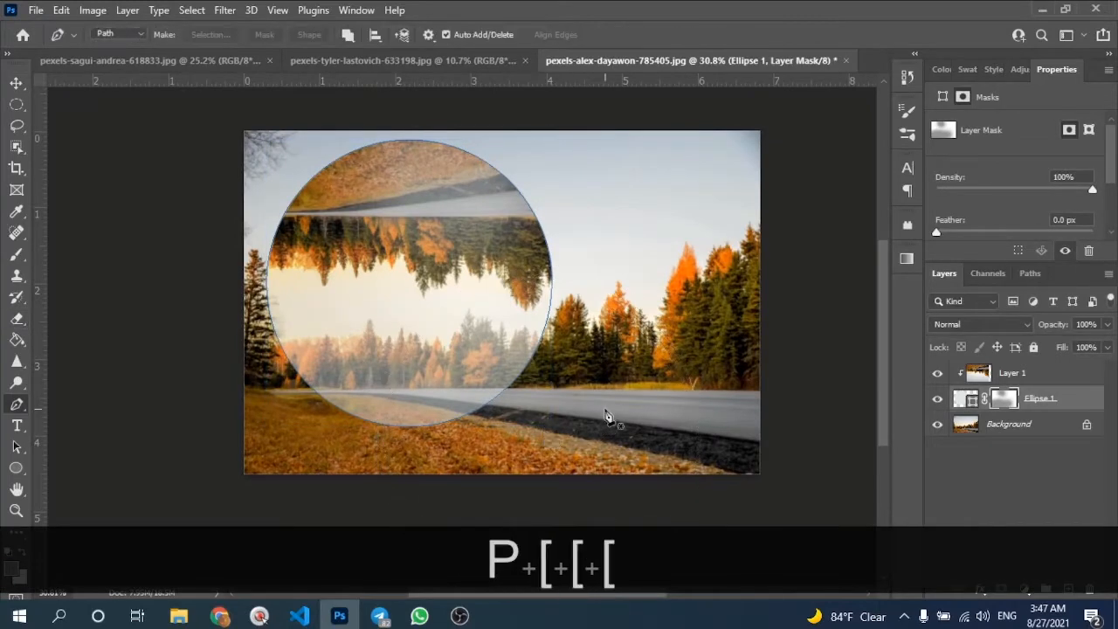
{"action": "key", "text": "b"}
{"action": "left_click", "coordinate": [434, 396]}
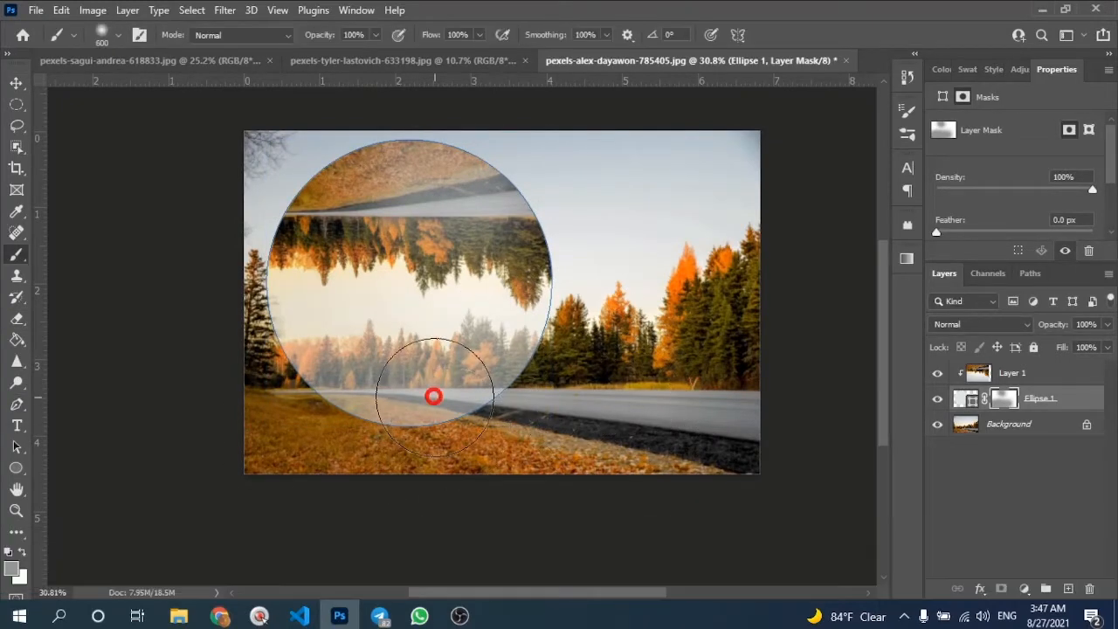
- Rasterize the circle's shape layer, try a brush stroke over its lower right edge and undo that stroke
{"action": "left_click", "coordinate": [956, 397]}
{"action": "left_click", "coordinate": [503, 389]}
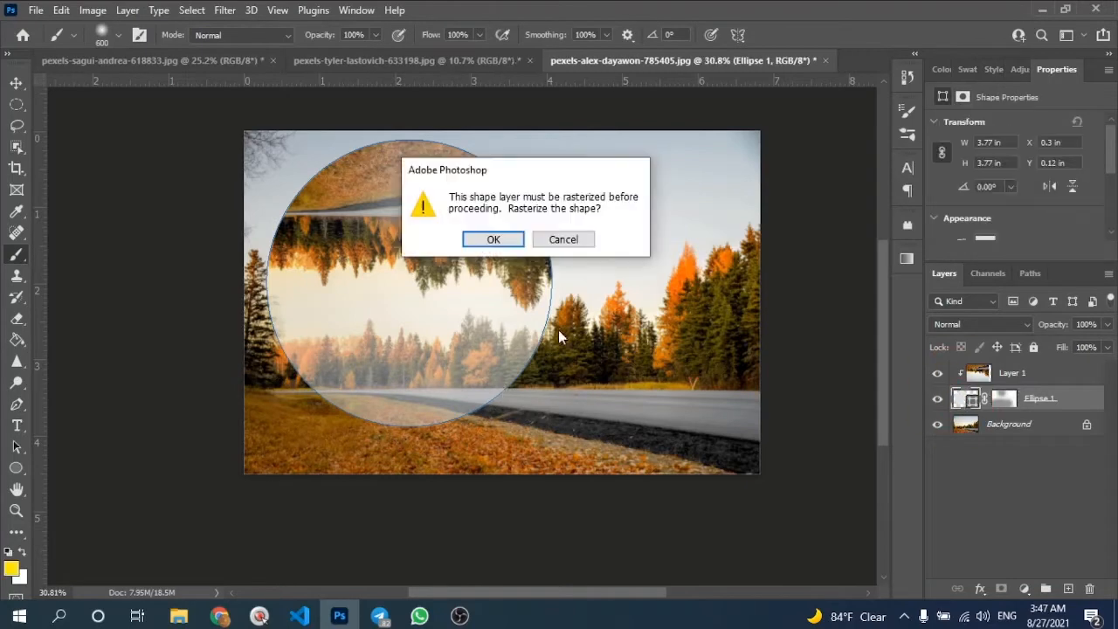
{"action": "left_click", "coordinate": [493, 239]}
{"action": "mouse_move", "coordinate": [516, 371]}
{"action": "left_mouse_down"}
{"action": "mouse_move", "coordinate": [242, 413]}
{"action": "mouse_move", "coordinate": [498, 422]}
{"action": "left_mouse_up"}
{"action": "key", "text": "ctrl+z"}
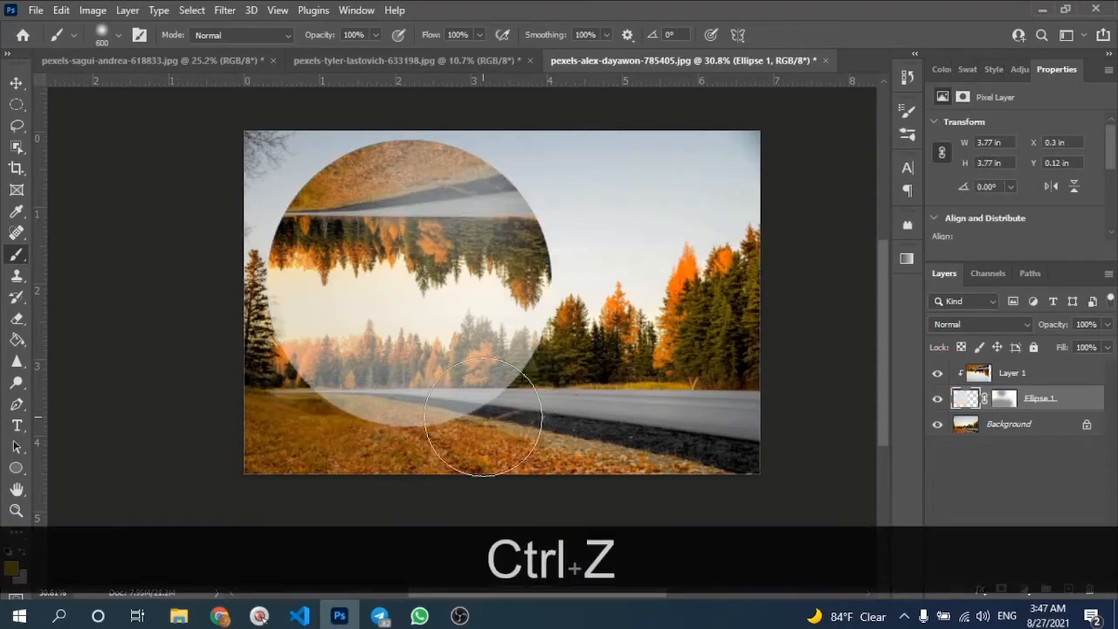
- Erase the leftover lower part of the circle over the trees and road with a 500 px eraser, then deselect the layer
{"action": "scroll", "coordinate": [419, 362], "scroll_direction": "down", "scroll_amount": 1}
{"action": "key", "text": "e"}
{"action": "scroll", "coordinate": [428, 370], "scroll_direction": "up", "scroll_amount": 3}
{"action": "key", "text": "bracketleft"}
{"action": "key", "text": "bracketleft"}
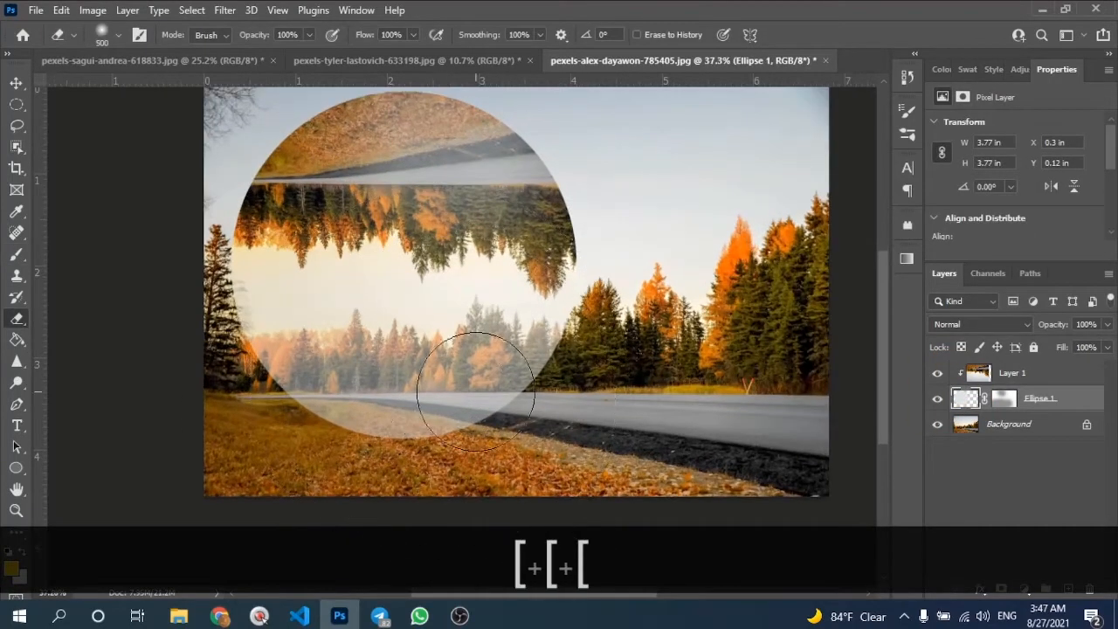
{"action": "left_click_drag", "start_coordinate": [476, 391], "coordinate": [503, 403]}
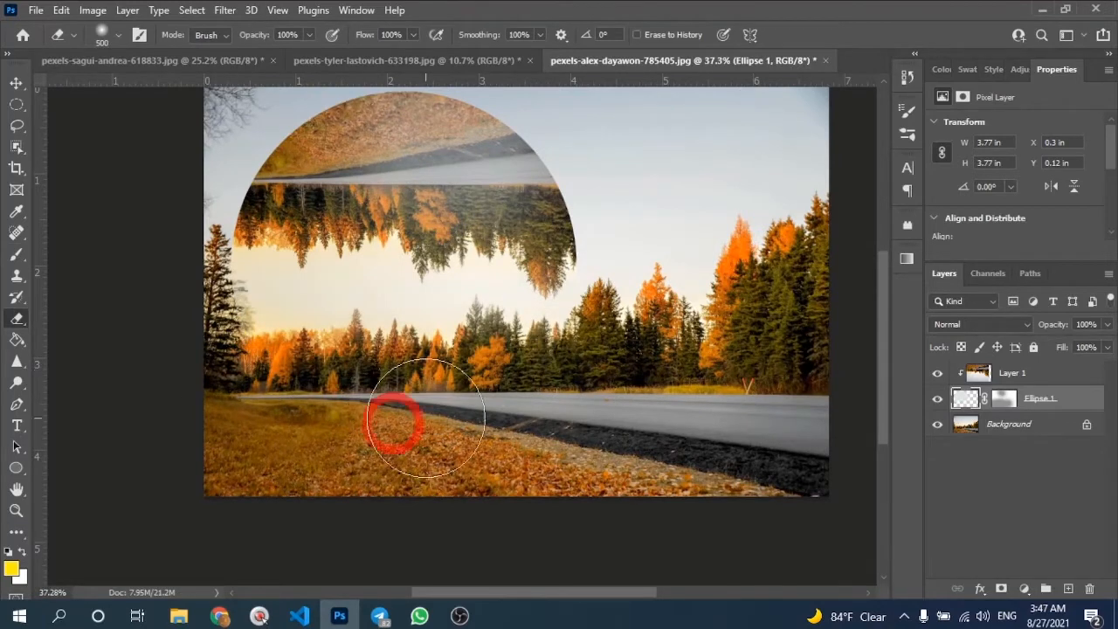
{"action": "scroll", "coordinate": [524, 376], "scroll_direction": "down", "scroll_amount": 2}
{"action": "scroll", "coordinate": [611, 332], "scroll_direction": "up", "scroll_amount": 1}
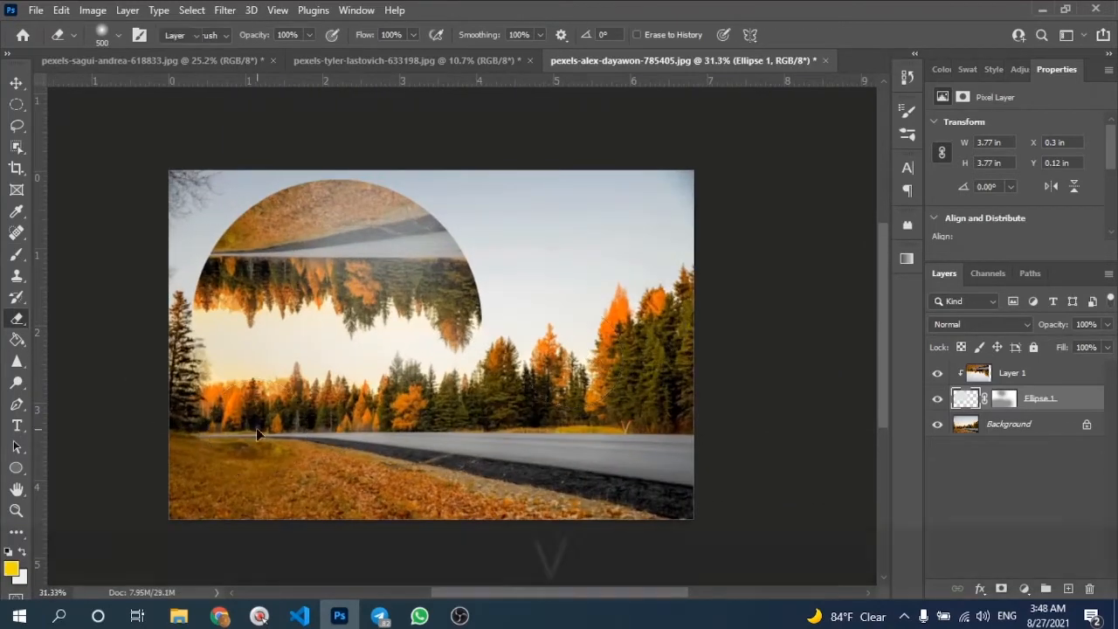
{"action": "key", "text": "v"}
{"action": "left_click", "coordinate": [741, 317]}
{"action": "scroll", "coordinate": [436, 367], "scroll_direction": "down", "scroll_amount": 1}
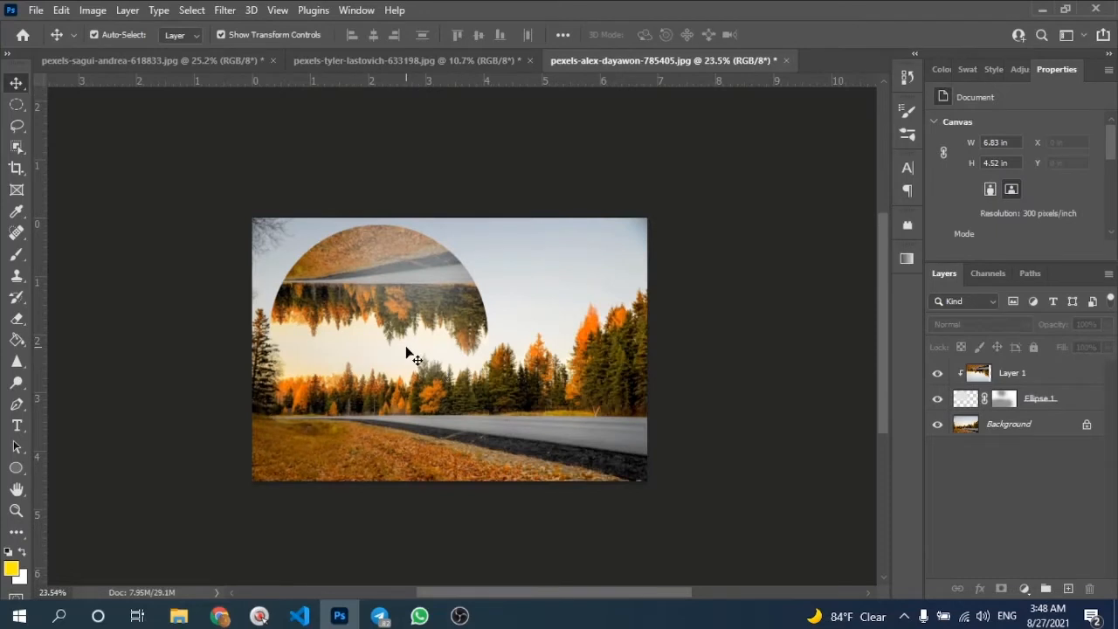
- Shift the clipped Layer 1 further left inside the circle to an X position of -1.23 in
{"action": "scroll", "coordinate": [389, 286], "scroll_direction": "up", "scroll_amount": 1}
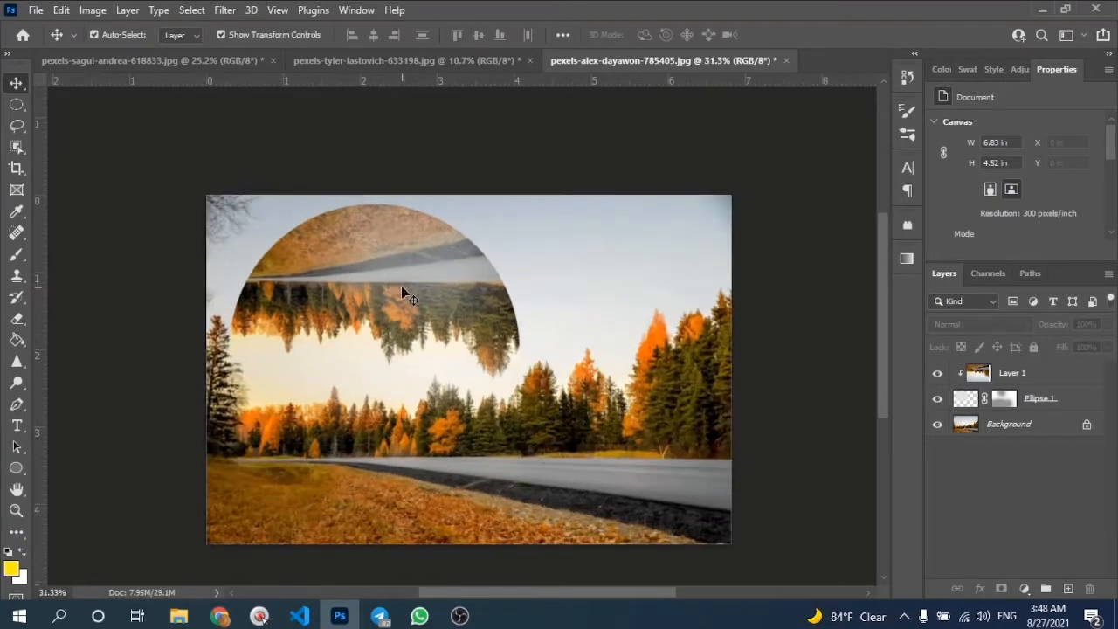
{"action": "key", "text": "space"}
{"action": "left_click_drag", "start_coordinate": [438, 275], "coordinate": [345, 253]}
{"action": "scroll", "coordinate": [400, 256], "scroll_direction": "down", "scroll_amount": 1}
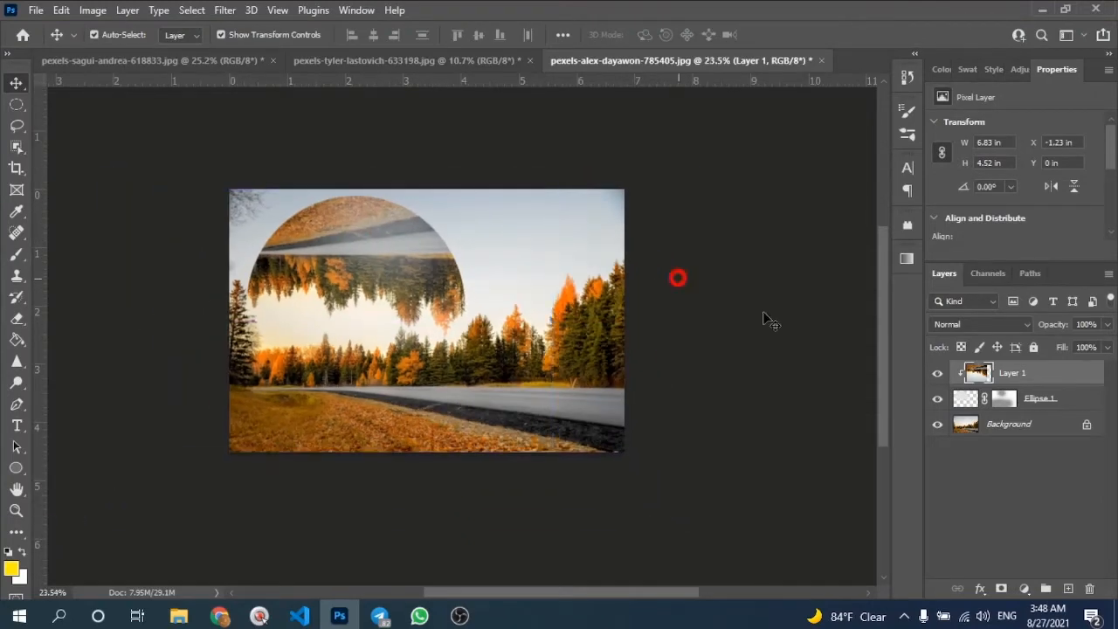
{"action": "scroll", "coordinate": [622, 370], "scroll_direction": "down", "scroll_amount": 1}
{"action": "scroll", "coordinate": [552, 348], "scroll_direction": "up", "scroll_amount": 2}
{"action": "key", "text": "space"}
{"action": "left_click_drag", "start_coordinate": [550, 349], "coordinate": [541, 359]}
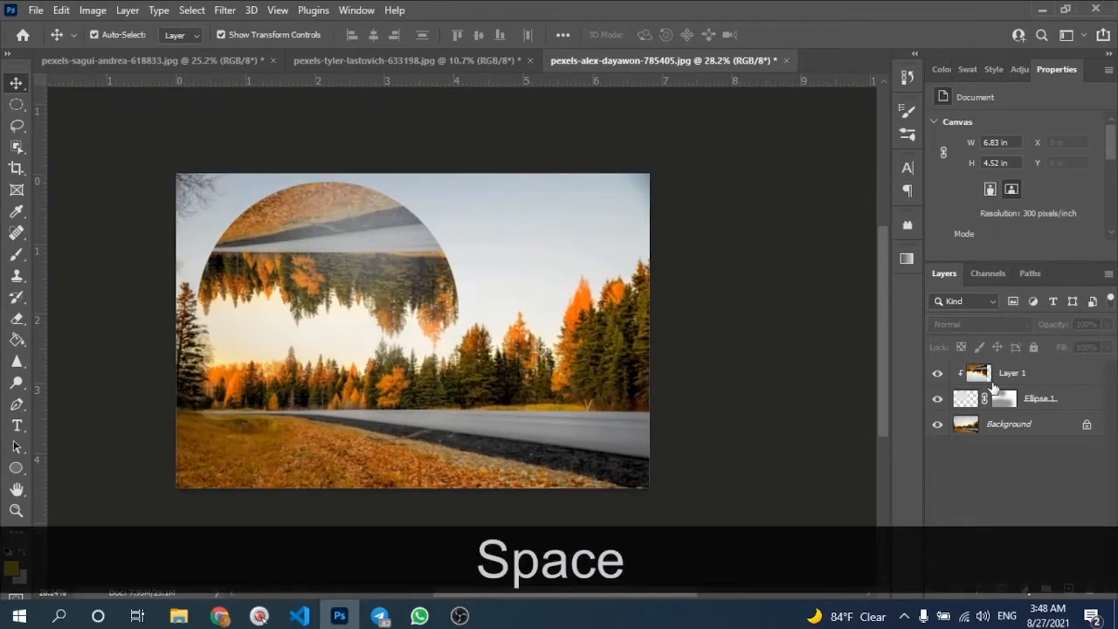
- Set the blend mode of the clipped Layer 1 to Linear Light
{"action": "left_click", "coordinate": [991, 375]}
{"action": "left_click", "coordinate": [975, 324]}
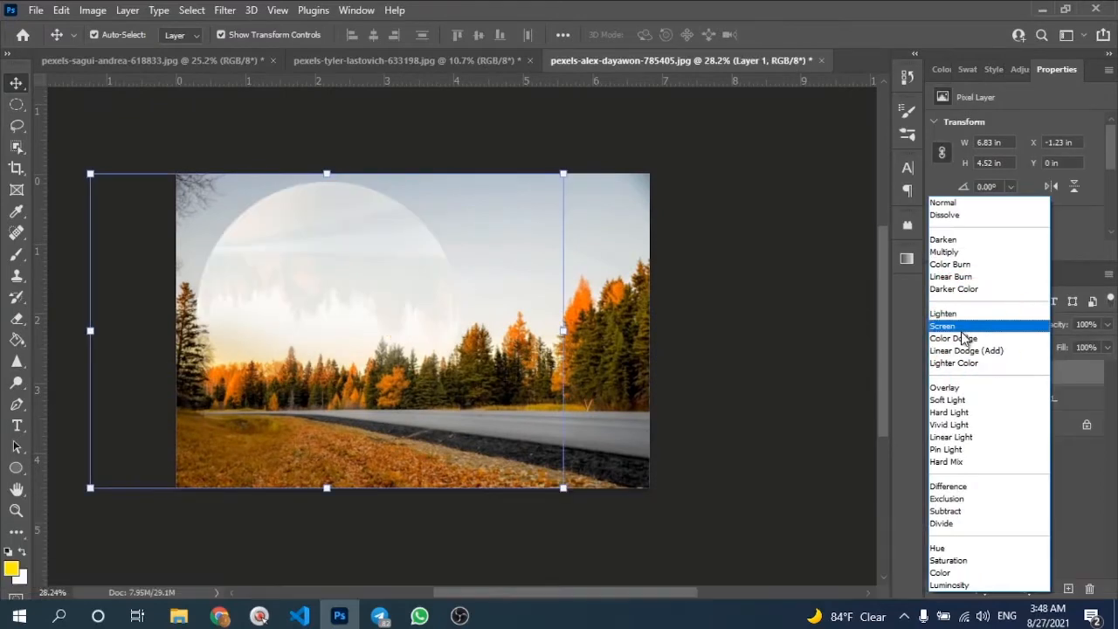
{"action": "left_click", "coordinate": [965, 437]}
{"action": "left_click", "coordinate": [734, 352]}
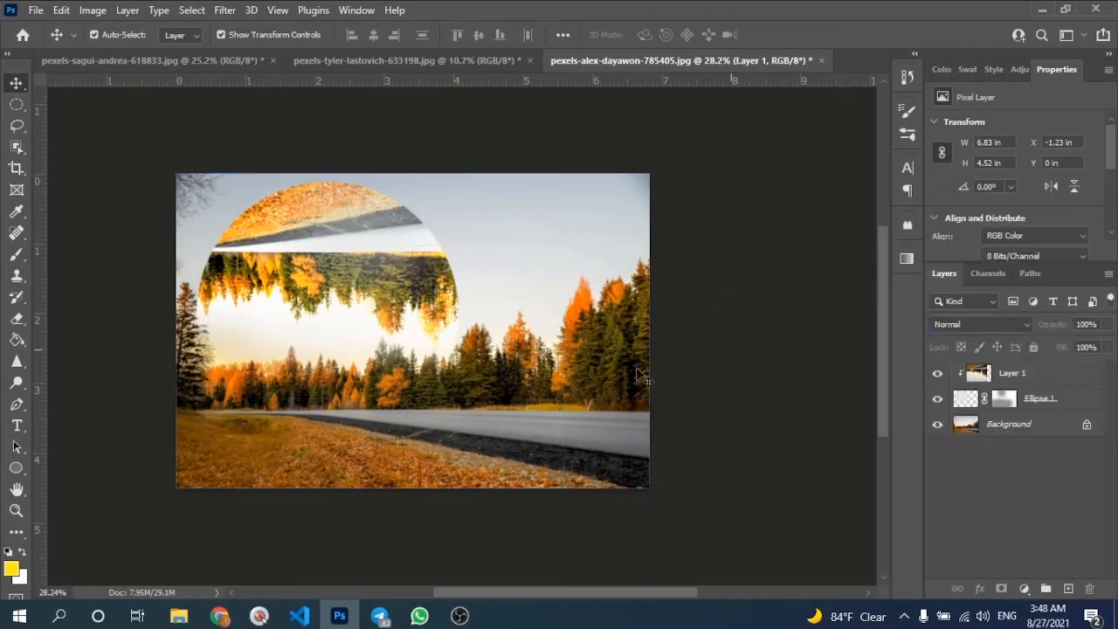
{"action": "scroll", "coordinate": [455, 309], "scroll_direction": "down", "scroll_amount": 3}
{"action": "scroll", "coordinate": [455, 309], "scroll_direction": "up", "scroll_amount": 5}
{"action": "scroll", "coordinate": [454, 305], "scroll_direction": "down", "scroll_amount": 3}
{"action": "scroll", "coordinate": [455, 309], "scroll_direction": "up", "scroll_amount": 1}
{"action": "key", "text": "space"}
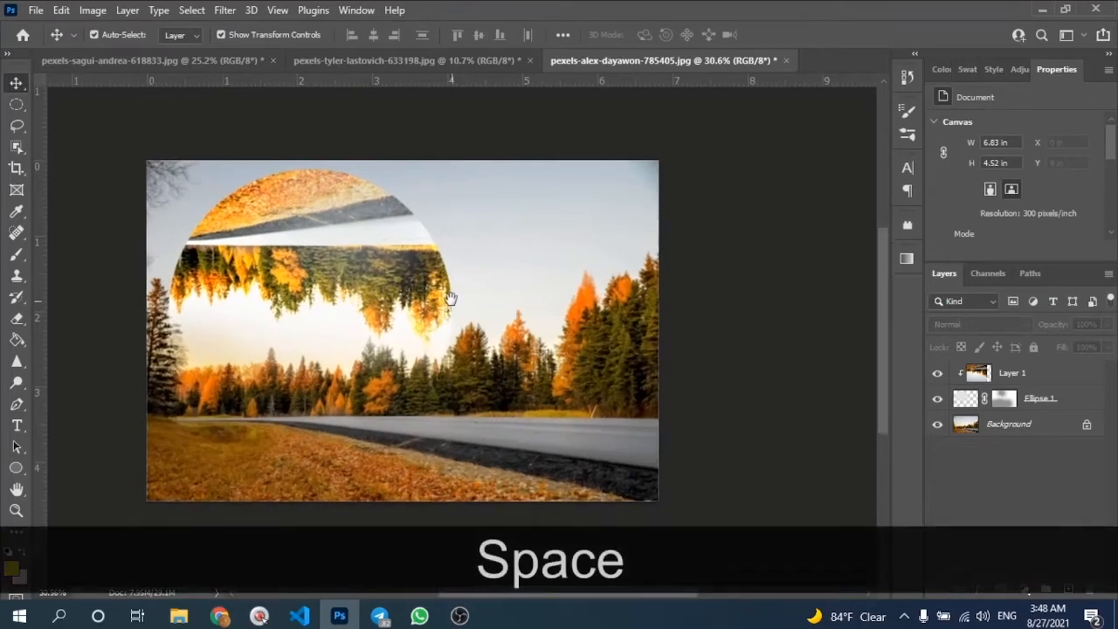
- Unlock the background layer and apply a Gaussian Blur with a radius of 1 pixel to it
{"action": "left_click", "coordinate": [1086, 427]}
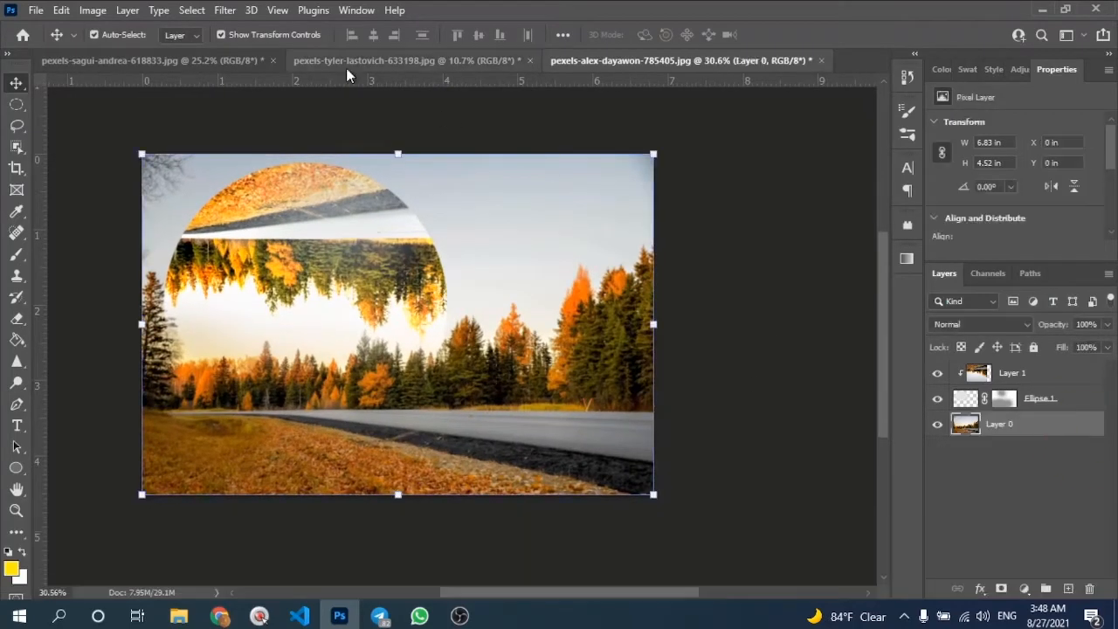
{"action": "left_click", "coordinate": [224, 10]}
{"action": "mouse_move", "coordinate": [374, 220]}
{"action": "left_click", "coordinate": [476, 282]}
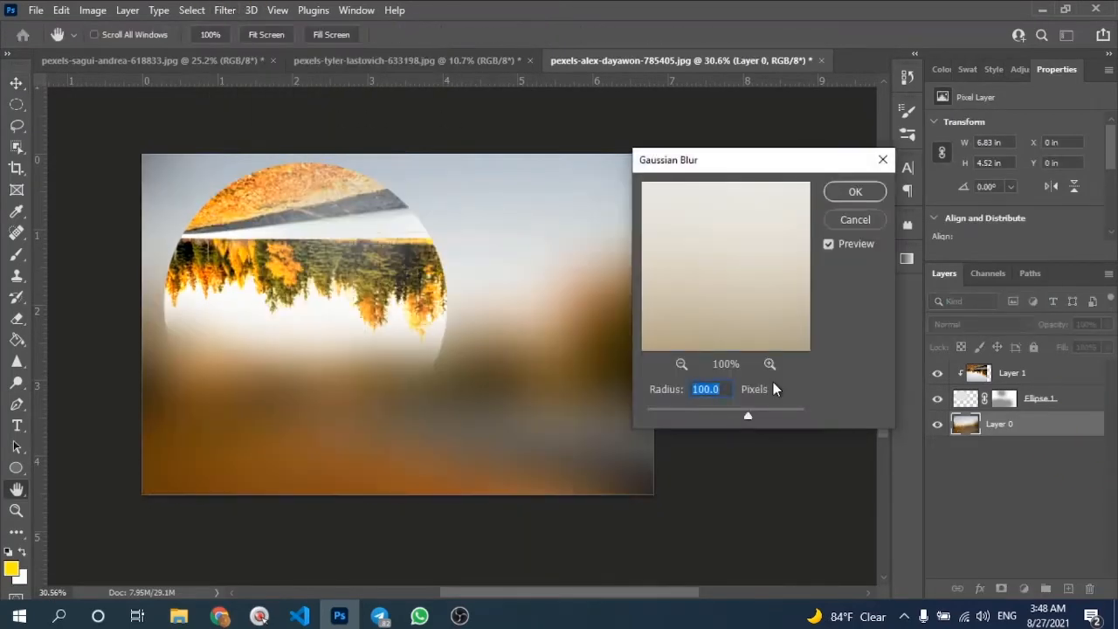
{"action": "left_click_drag", "start_coordinate": [704, 416], "coordinate": [678, 416]}
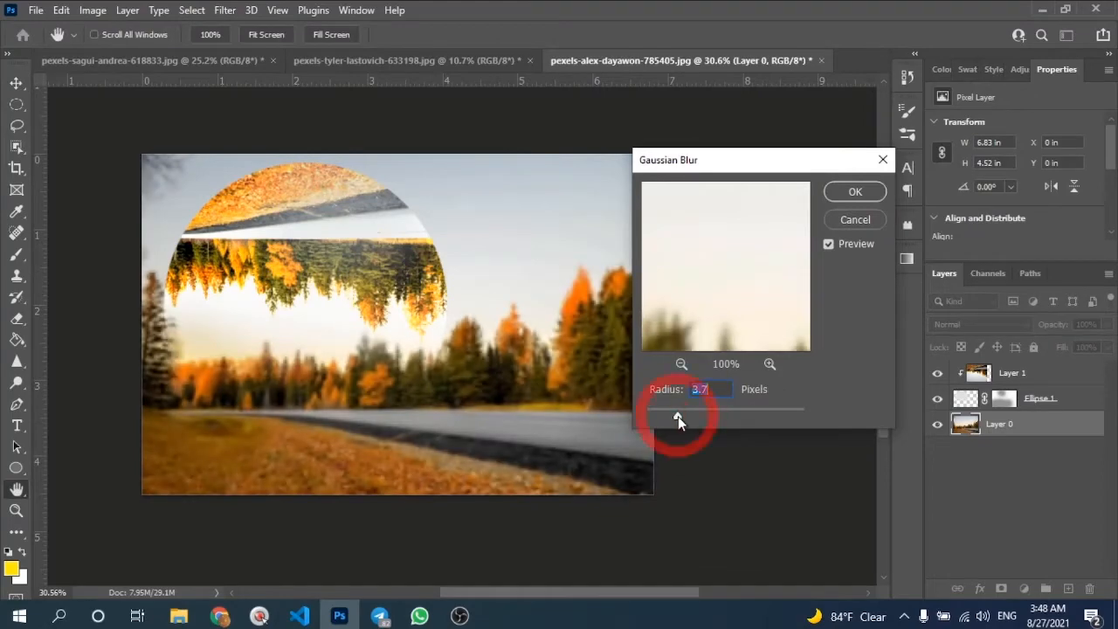
{"action": "type", "text": "2"}
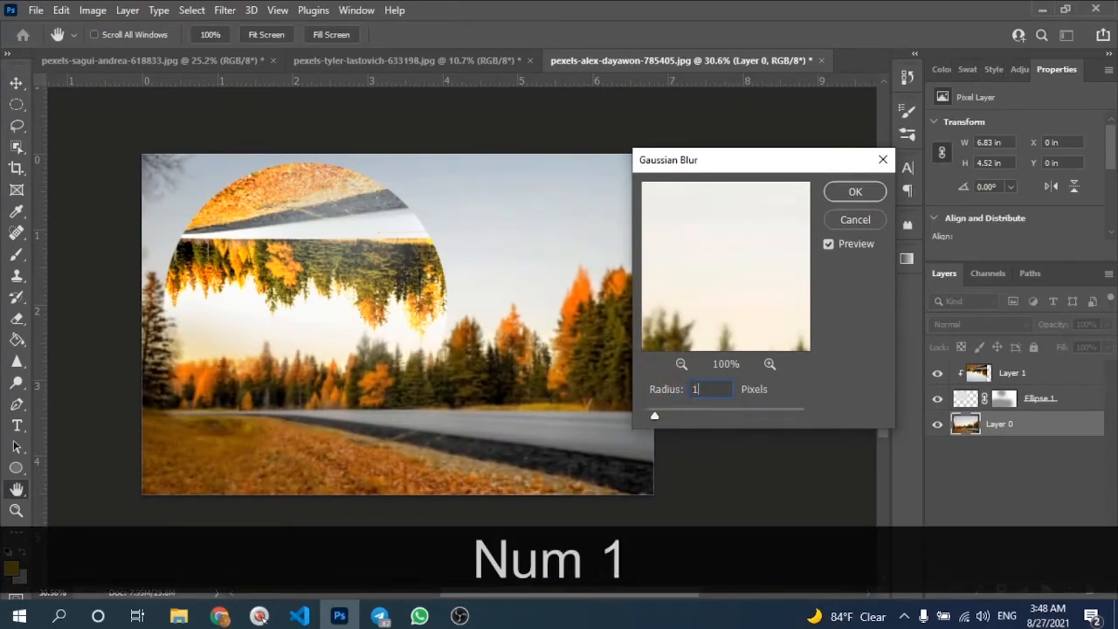
{"action": "left_click", "coordinate": [854, 191]}
{"action": "scroll", "coordinate": [602, 259], "scroll_direction": "up", "scroll_amount": 2}
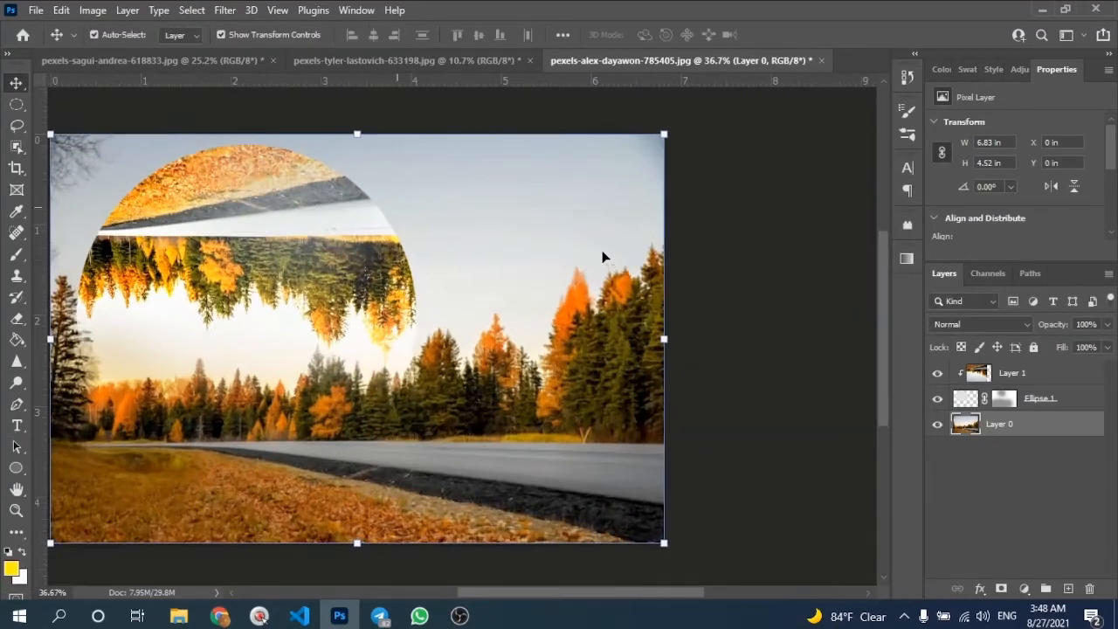
{"action": "left_click", "coordinate": [749, 274]}
- Add a Levels adjustment above Layer 0 with midtones at 0.62 and the white input level at 217
{"action": "scroll", "coordinate": [506, 309], "scroll_direction": "down", "scroll_amount": 2}
{"action": "key", "text": "space"}
{"action": "left_click_drag", "start_coordinate": [410, 300], "coordinate": [407, 291]}
{"action": "scroll", "coordinate": [407, 291], "scroll_direction": "down", "scroll_amount": 1}
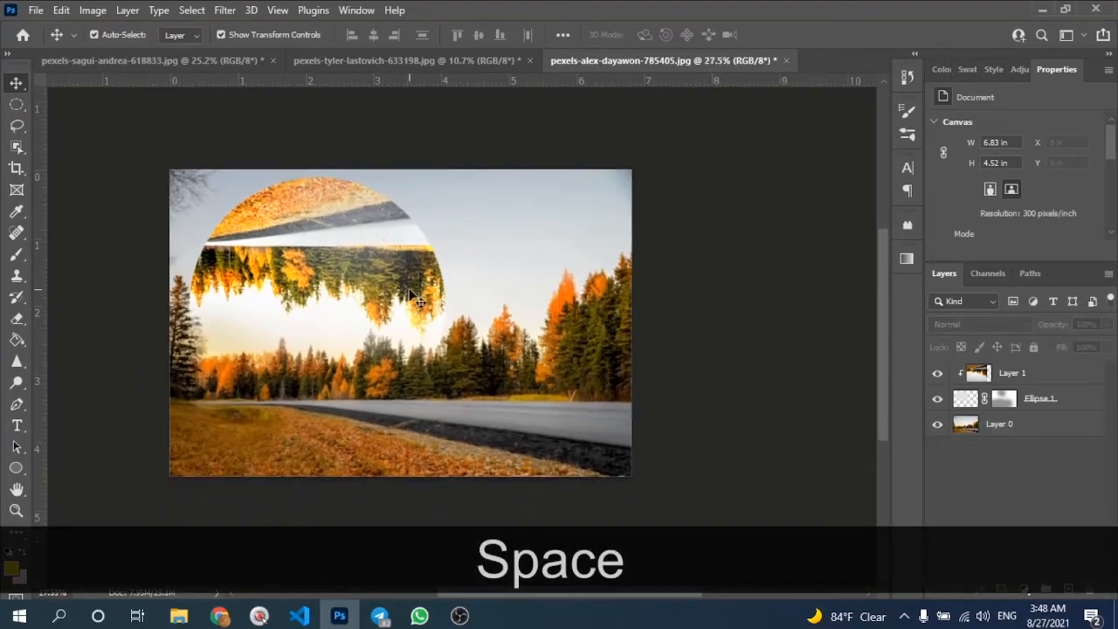
{"action": "scroll", "coordinate": [407, 290], "scroll_direction": "up", "scroll_amount": 1}
{"action": "left_click", "coordinate": [999, 429]}
{"action": "left_click", "coordinate": [1025, 588]}
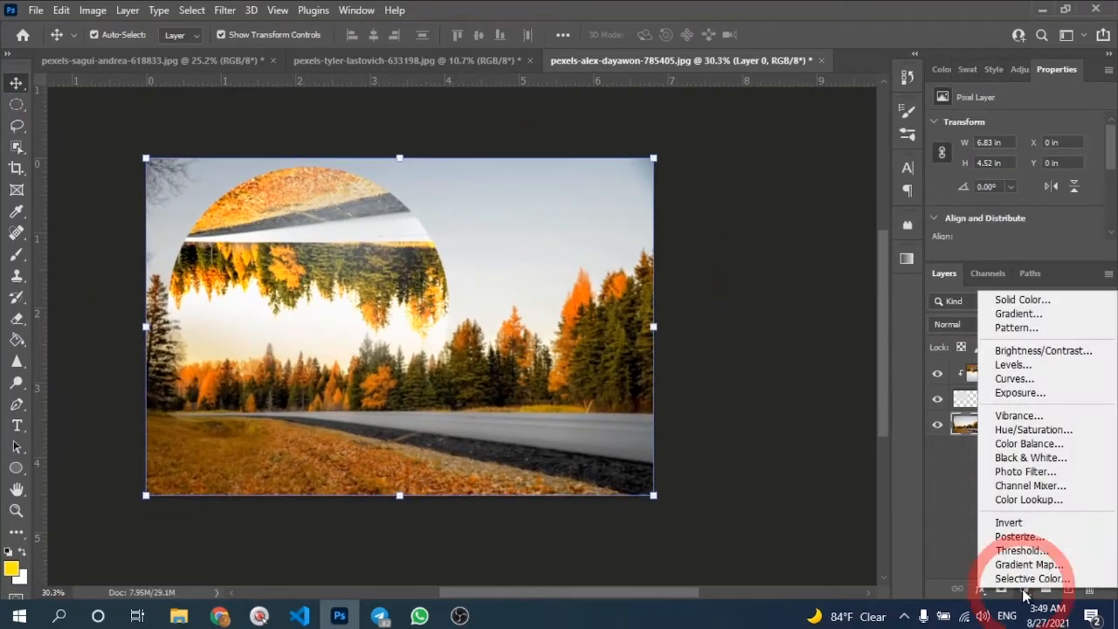
{"action": "left_click", "coordinate": [1026, 370]}
{"action": "left_click_drag", "start_coordinate": [1091, 178], "coordinate": [1036, 177]}
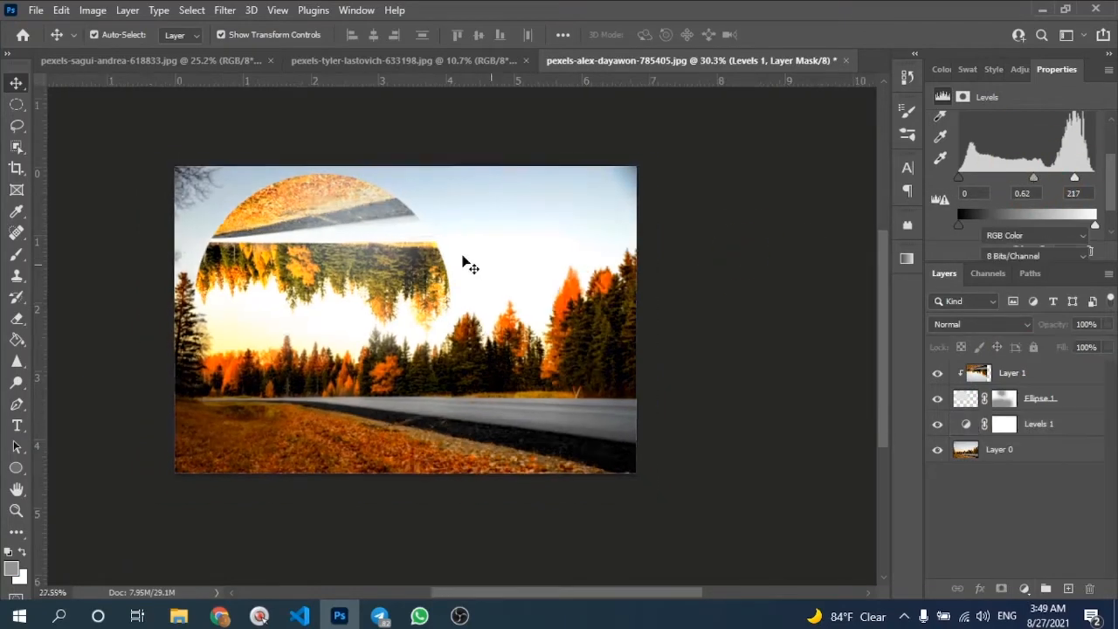
{"action": "left_click", "coordinate": [463, 258]}
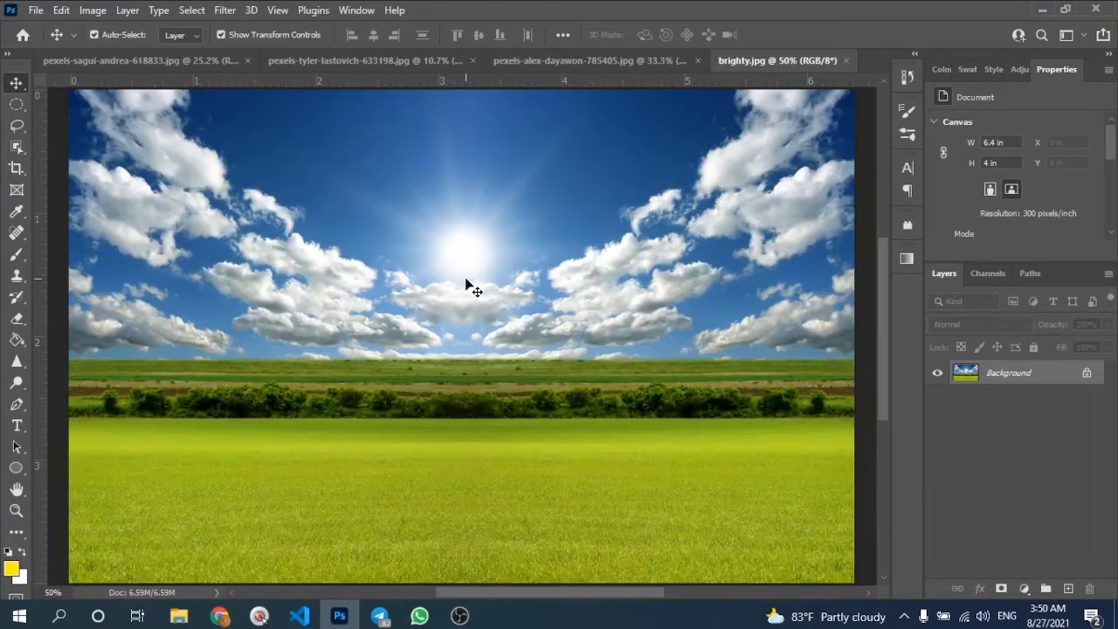
- Duplicate the brighty.jpg background and draw a circle about 3.01 in in diameter, centred horizontally at the photo's bottom edge
{"action": "key", "text": "ctrl+0"}
{"action": "key", "text": "ctrl+j"}
{"action": "key", "text": "u"}
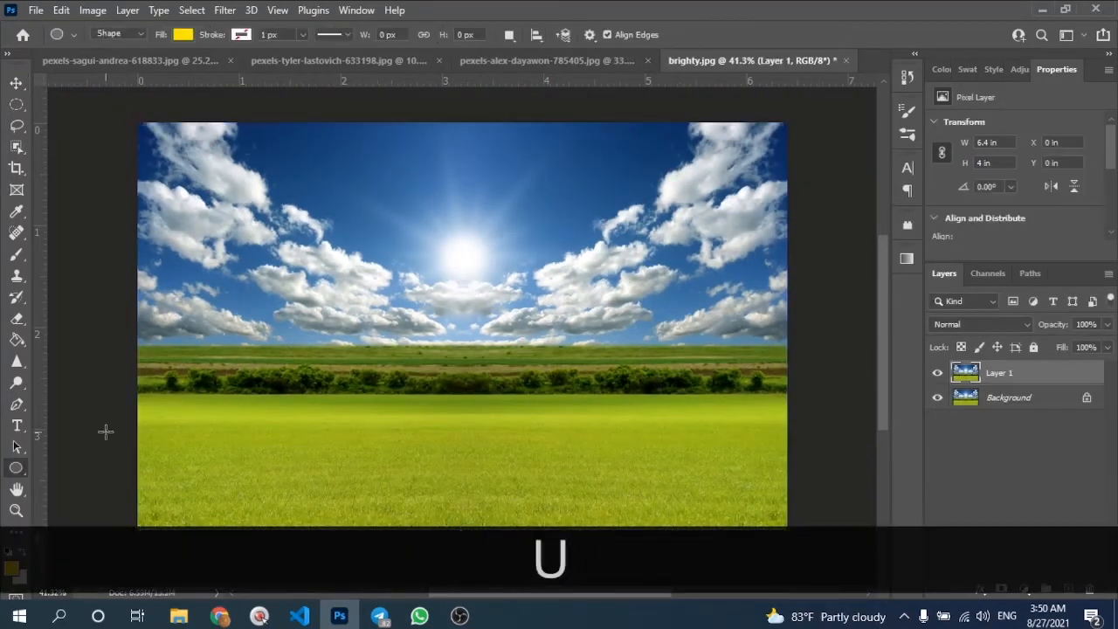
{"action": "left_click_drag", "start_coordinate": [382, 300], "coordinate": [407, 299]}
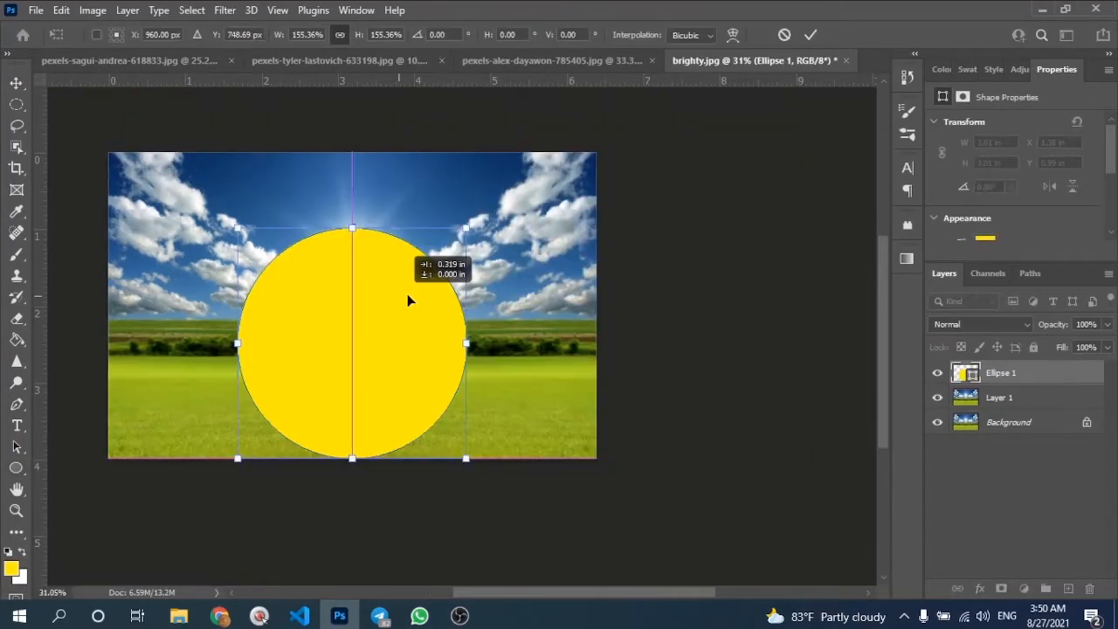
{"action": "key", "text": "Return"}
- Change the circle's fill to the dark blue 2a3f6d sampled from the sky
{"action": "scroll", "coordinate": [379, 237], "scroll_direction": "up", "scroll_amount": 1}
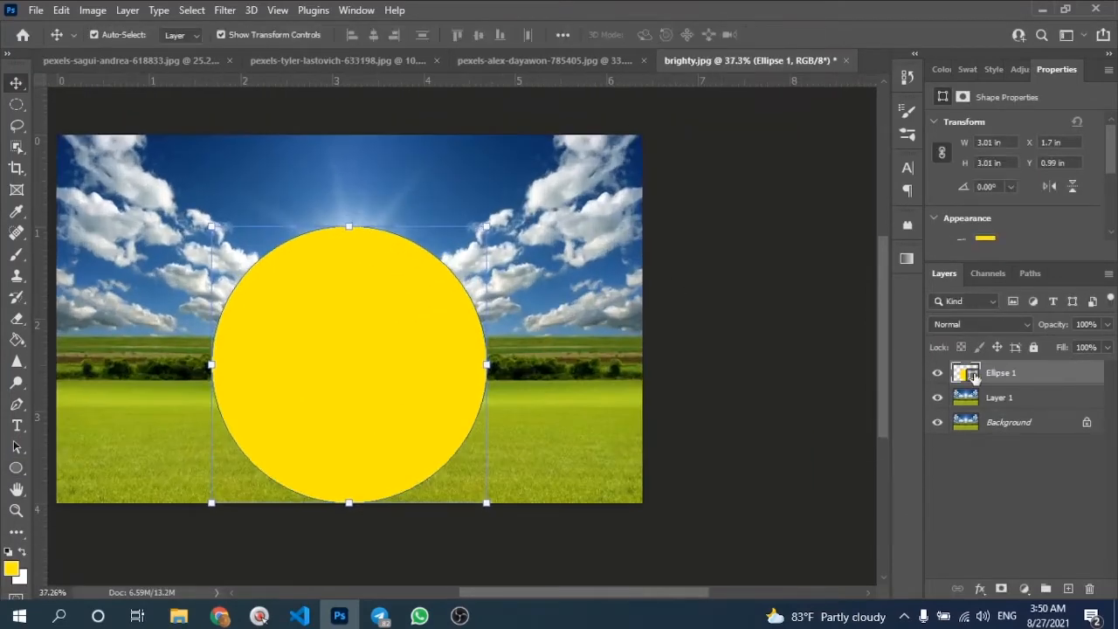
{"action": "left_click", "coordinate": [502, 163]}
{"action": "key", "text": "Return"}
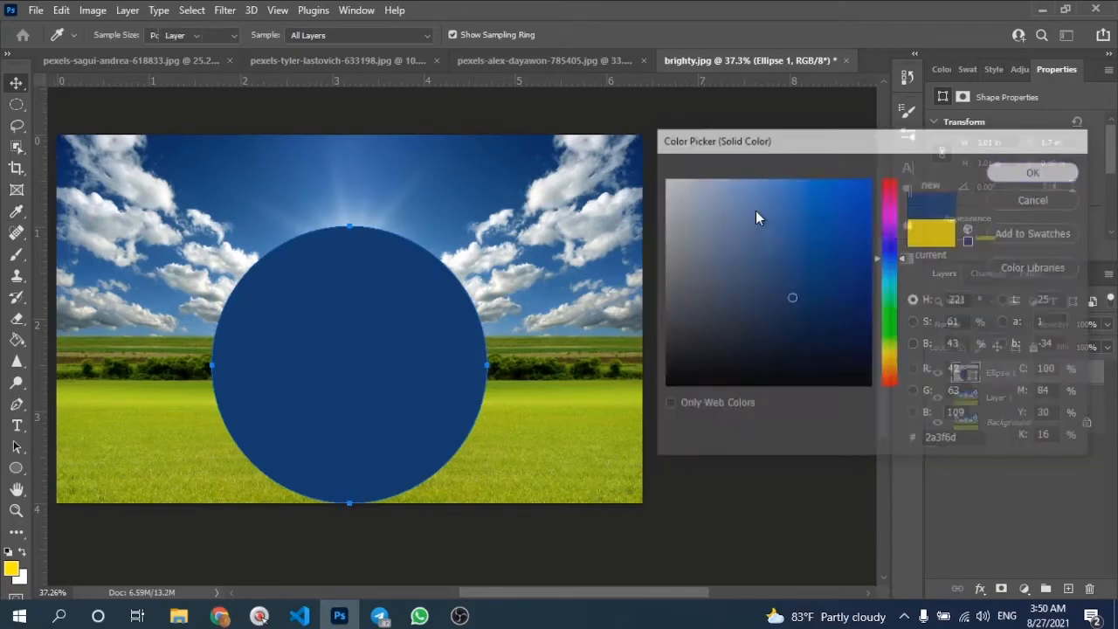
- Move the Layer 1 photo copy above the Ellipse 1 circle and flip it vertically
{"action": "left_click", "coordinate": [479, 250]}
{"action": "left_click_drag", "start_coordinate": [999, 395], "coordinate": [1020, 365]}
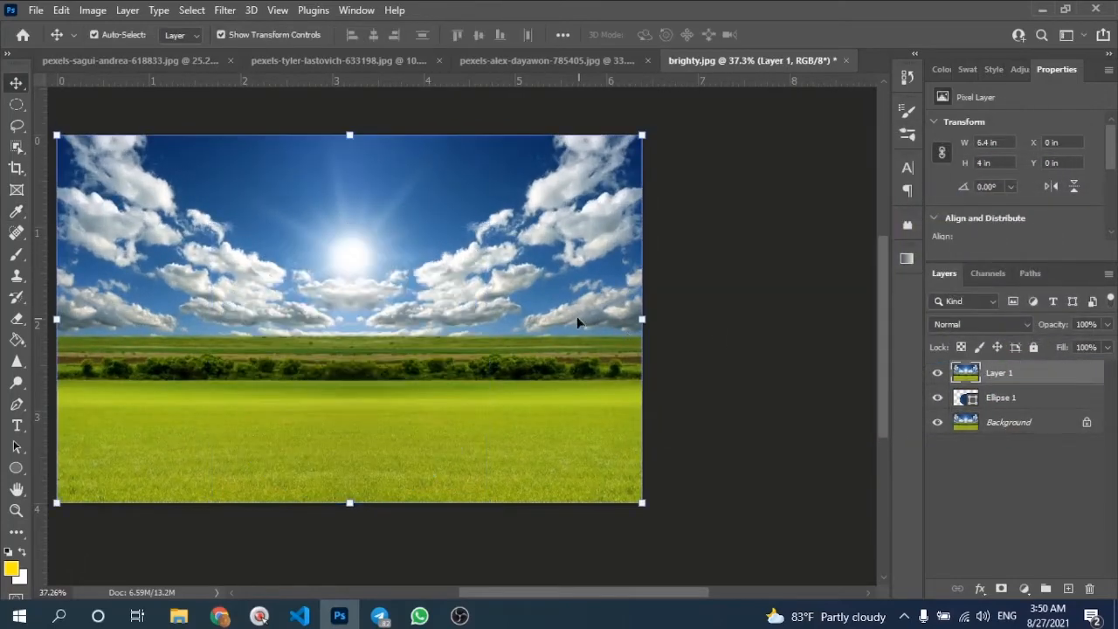
{"action": "key", "text": "ctrl+t"}
{"action": "right_click", "coordinate": [481, 269]}
{"action": "left_click", "coordinate": [566, 582]}
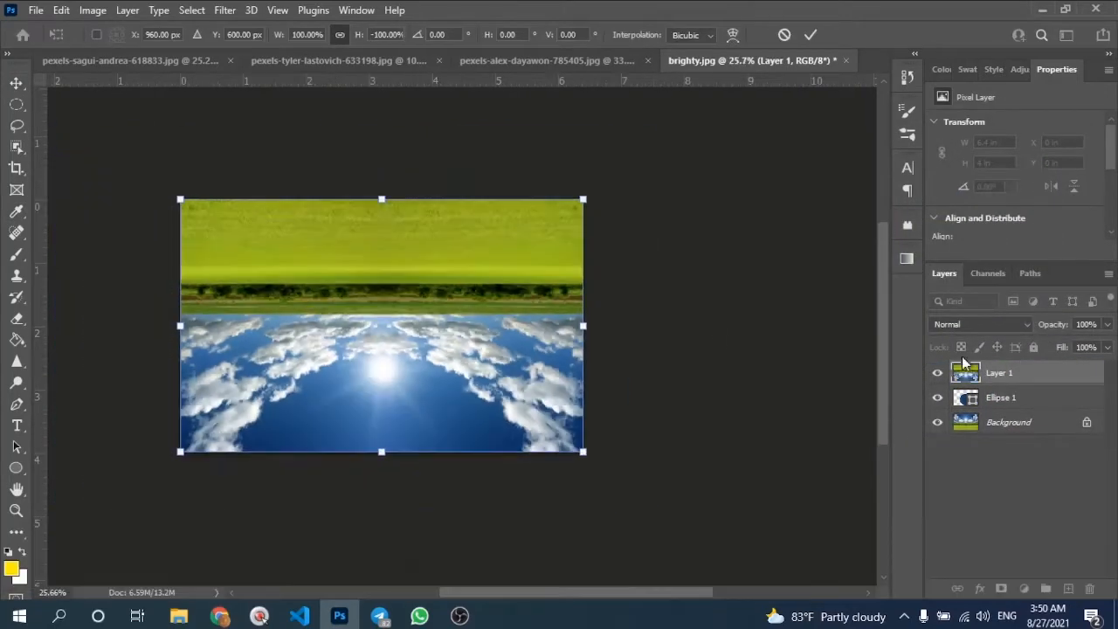
- Clip the flipped Layer 1 to the circle and move it down about 0.86 in
{"action": "left_click", "coordinate": [965, 384], "text": "alt"}
{"action": "scroll", "coordinate": [407, 328], "scroll_direction": "up", "scroll_amount": 1}
{"action": "left_click_drag", "start_coordinate": [412, 342], "coordinate": [414, 400]}
{"action": "scroll", "coordinate": [414, 401], "scroll_direction": "down", "scroll_amount": 2}
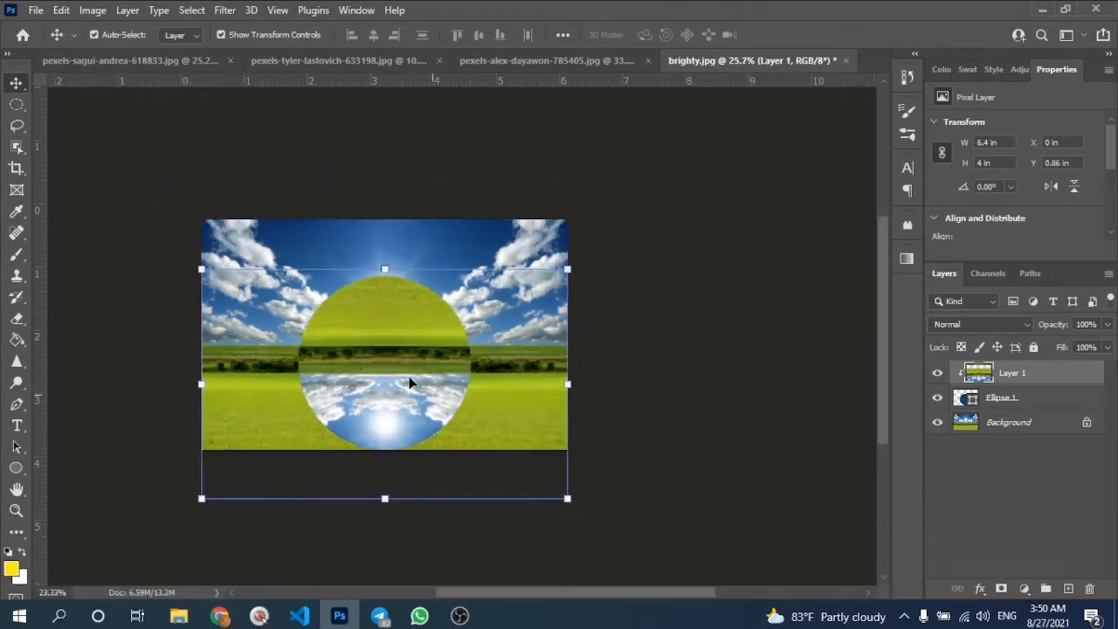
- Move the clipped photo up and stretch its height to 136.17% so its sky fills the circle
{"action": "left_click_drag", "start_coordinate": [405, 330], "coordinate": [410, 240]}
{"action": "left_click_drag", "start_coordinate": [388, 398], "coordinate": [390, 468]}
{"action": "left_click_drag", "start_coordinate": [405, 349], "coordinate": [406, 310]}
{"action": "scroll", "coordinate": [406, 310], "scroll_direction": "up", "scroll_amount": 2}
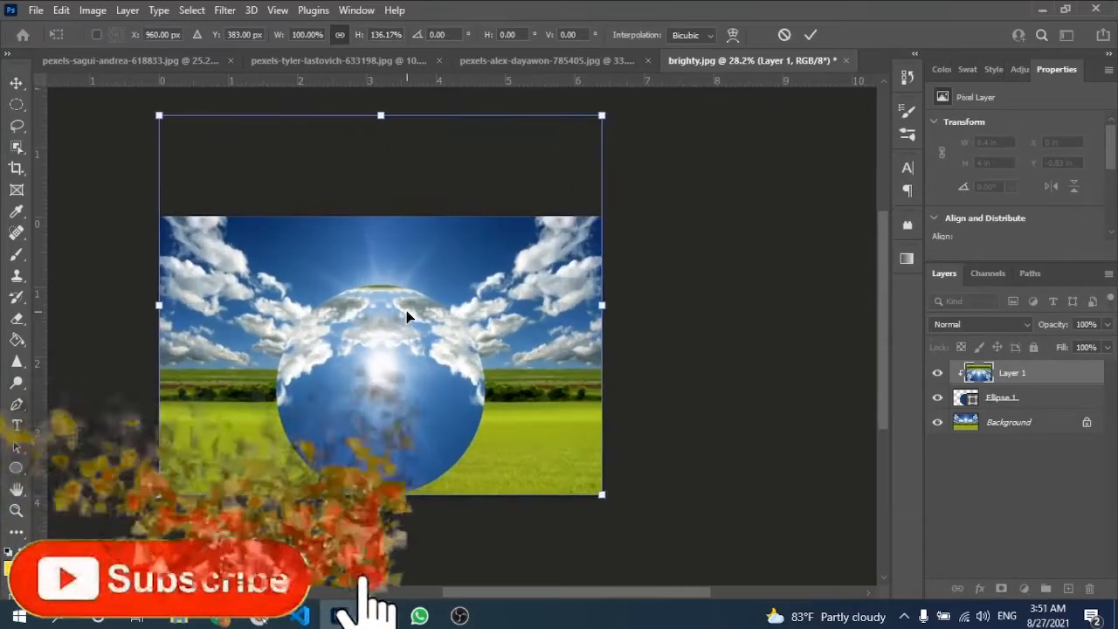
{"action": "left_click", "coordinate": [811, 34]}
- Move the circle and its clipped photo down together by about 0.84 in
{"action": "left_click", "coordinate": [985, 398], "text": "shift"}
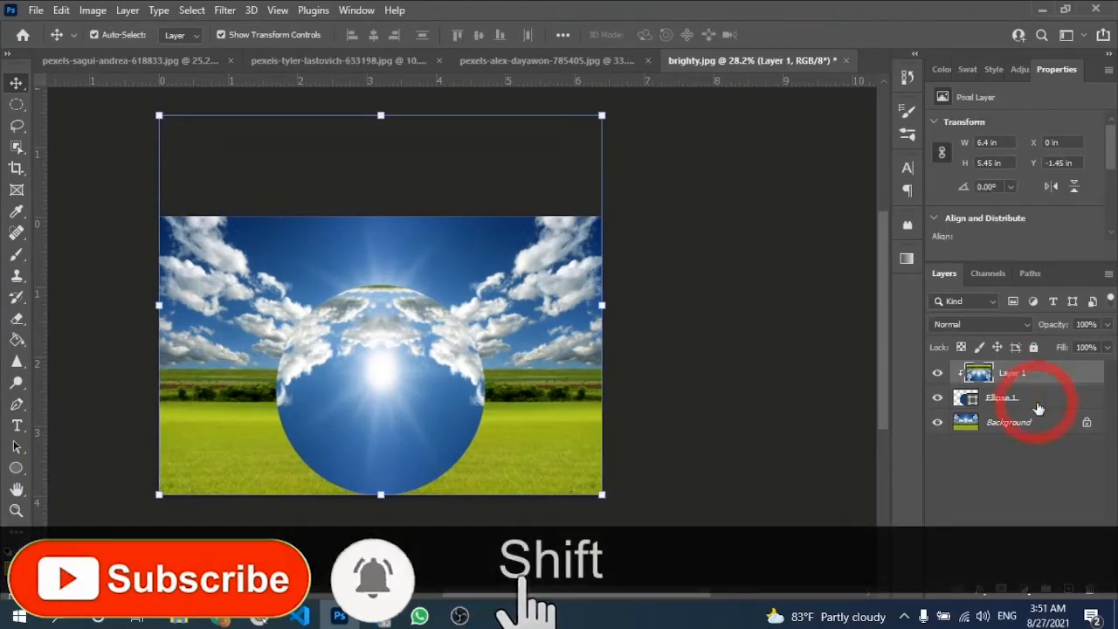
{"action": "left_click_drag", "start_coordinate": [410, 371], "coordinate": [428, 422]}
{"action": "left_click", "coordinate": [774, 337]}
{"action": "scroll", "coordinate": [365, 421], "scroll_direction": "up", "scroll_amount": 1}
{"action": "key", "text": "space"}
{"action": "left_click_drag", "start_coordinate": [359, 412], "coordinate": [375, 393]}
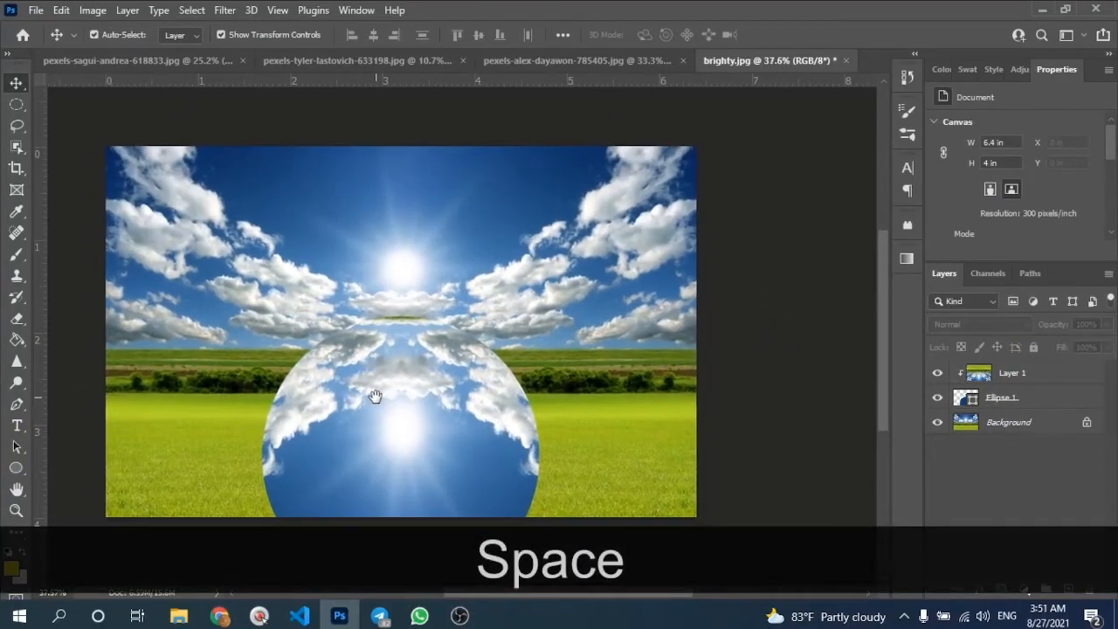
{"action": "scroll", "coordinate": [375, 393], "scroll_direction": "down", "scroll_amount": 2}
{"action": "scroll", "coordinate": [375, 393], "scroll_direction": "up", "scroll_amount": 2}
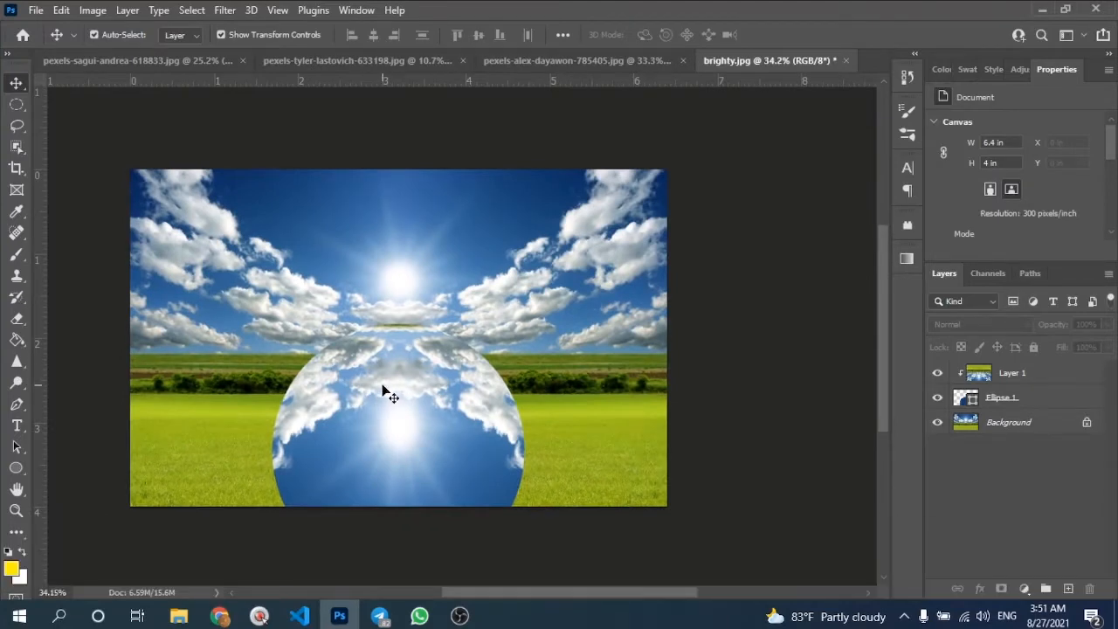
{"action": "scroll", "coordinate": [391, 395], "scroll_direction": "down", "scroll_amount": 2}
- Move the circle and clipped photo back up to the canvas bottom edge, then scale both to 121.39%, centred horizontally
{"action": "left_click", "coordinate": [390, 395]}
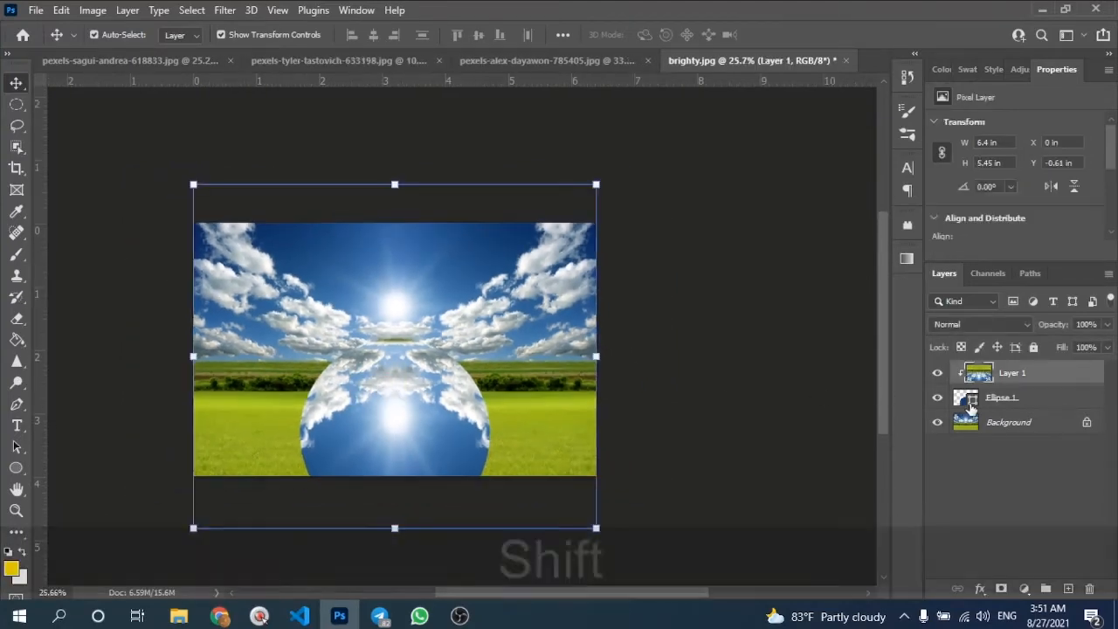
{"action": "left_click_drag", "start_coordinate": [461, 390], "coordinate": [463, 340]}
{"action": "scroll", "coordinate": [464, 340], "scroll_direction": "down", "scroll_amount": 3}
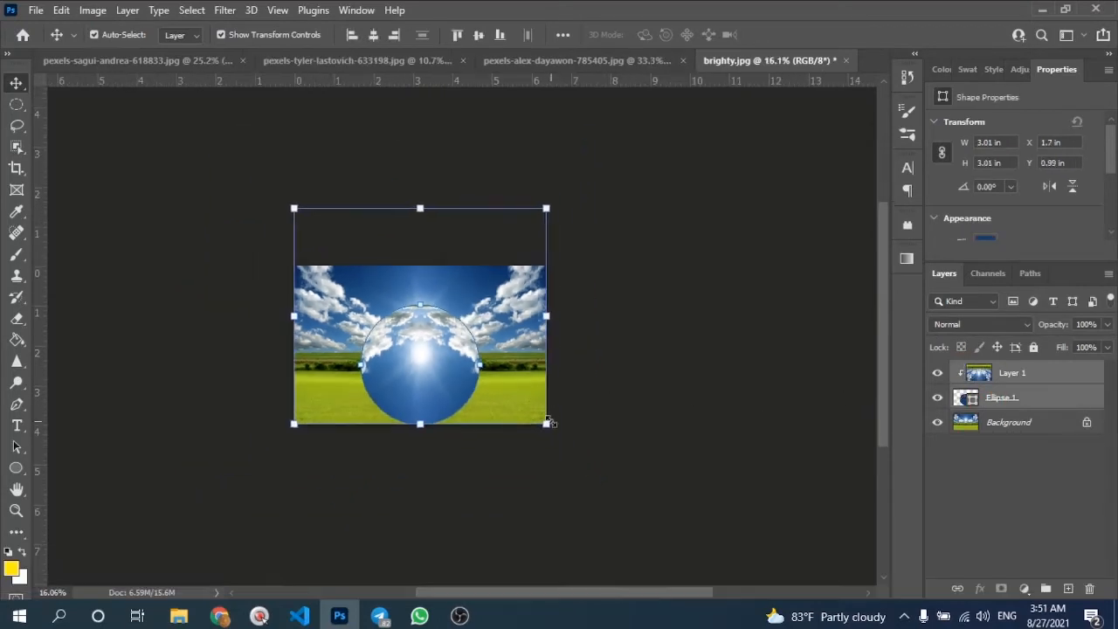
{"action": "left_click_drag", "start_coordinate": [547, 424], "coordinate": [560, 446]}
{"action": "left_click_drag", "start_coordinate": [502, 402], "coordinate": [475, 368]}
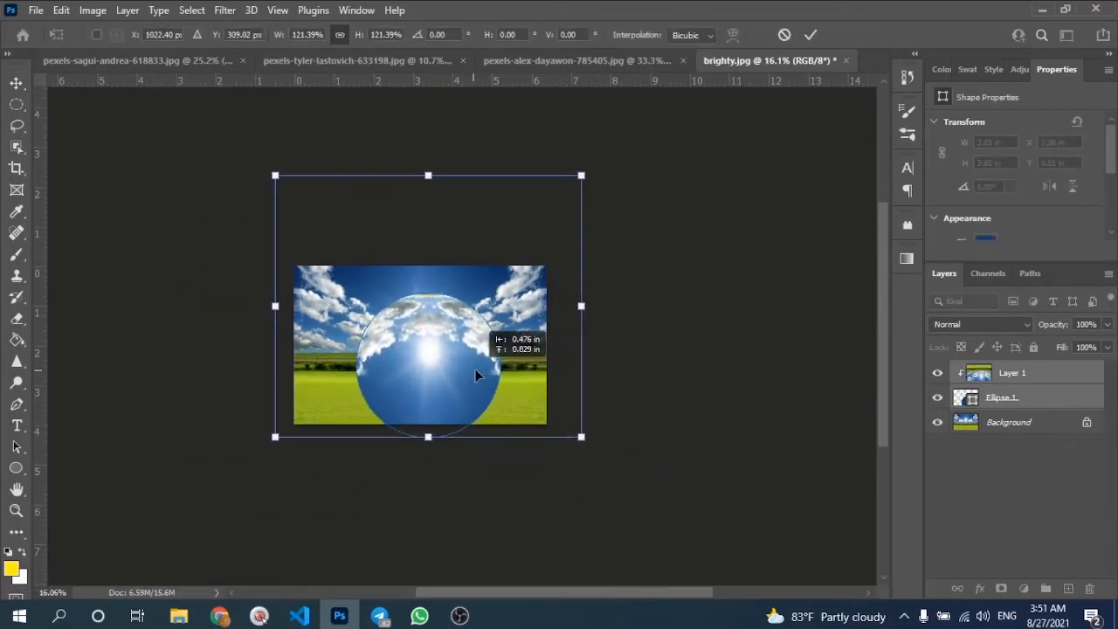
{"action": "left_click", "coordinate": [810, 35]}
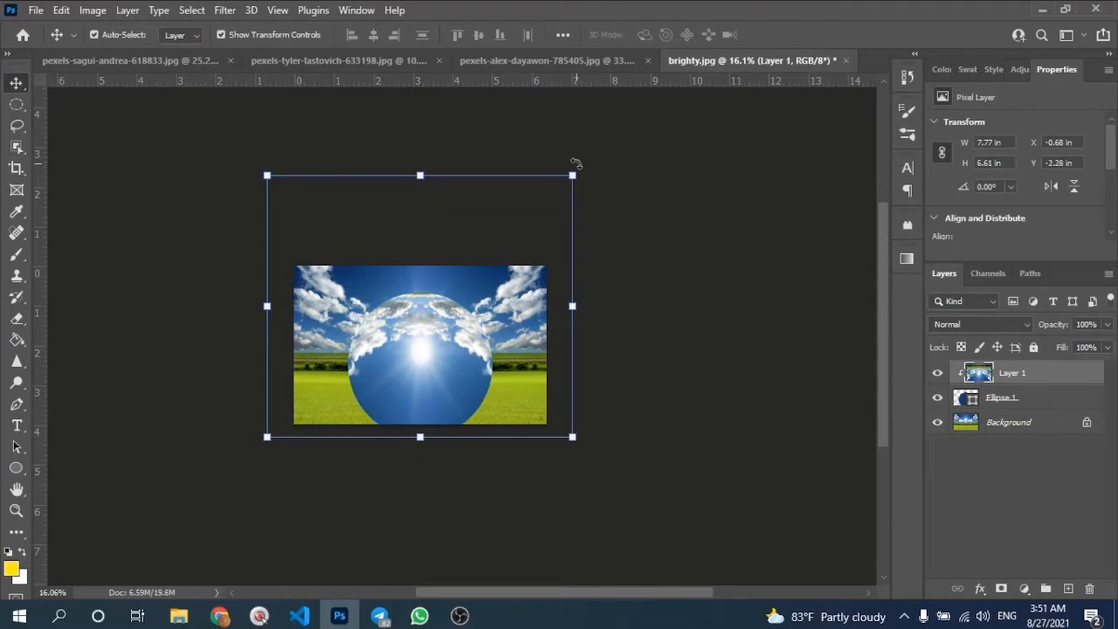
- Scale only the clipped Layer 1 to 56.77% and position it centred inside the circle
{"action": "left_click_drag", "start_coordinate": [573, 175], "coordinate": [448, 290]}
{"action": "left_click_drag", "start_coordinate": [420, 340], "coordinate": [486, 326]}
{"action": "scroll", "coordinate": [441, 321], "scroll_direction": "up", "scroll_amount": 4}
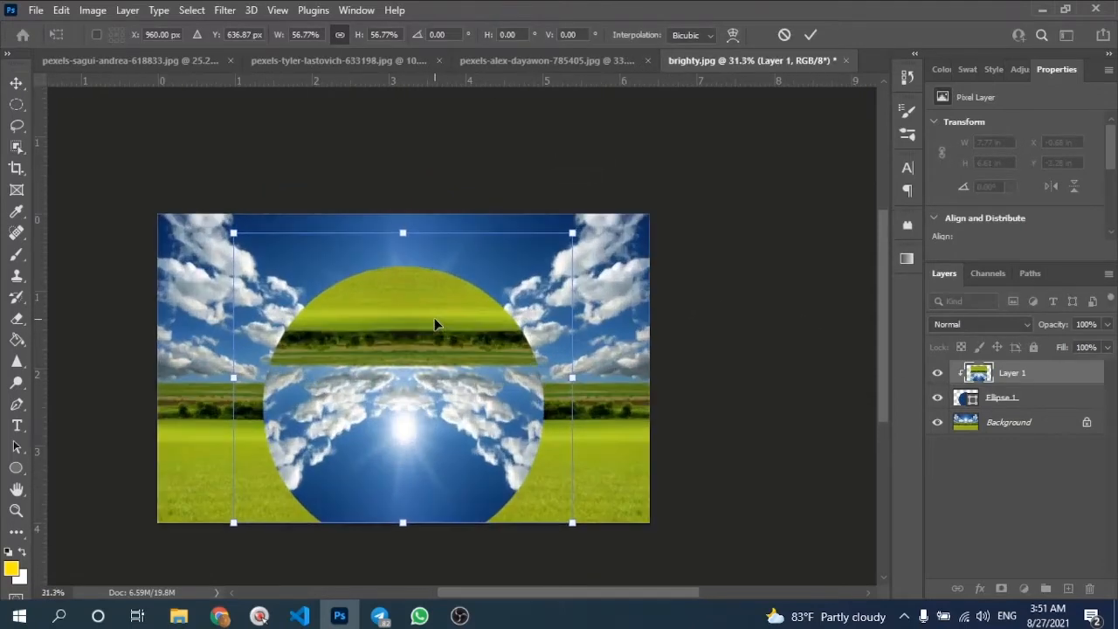
{"action": "left_click", "coordinate": [809, 35]}
- Move the circle and its clipped photo straight down together by about 0.73 in
{"action": "left_click", "coordinate": [1013, 395], "text": "shift"}
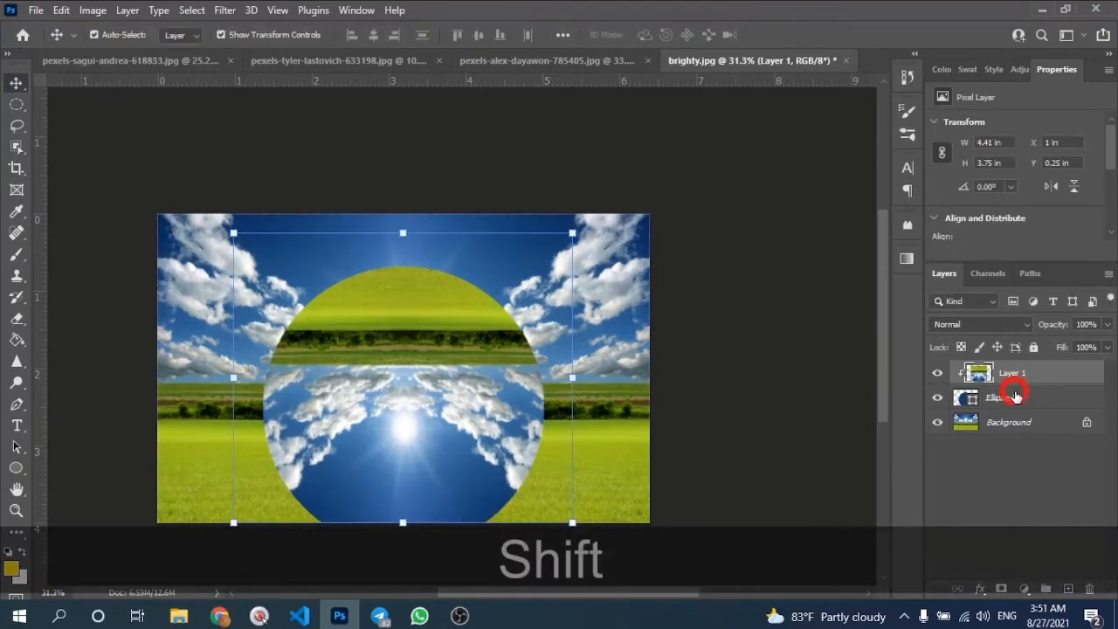
{"action": "left_click_drag", "start_coordinate": [506, 408], "coordinate": [503, 475]}
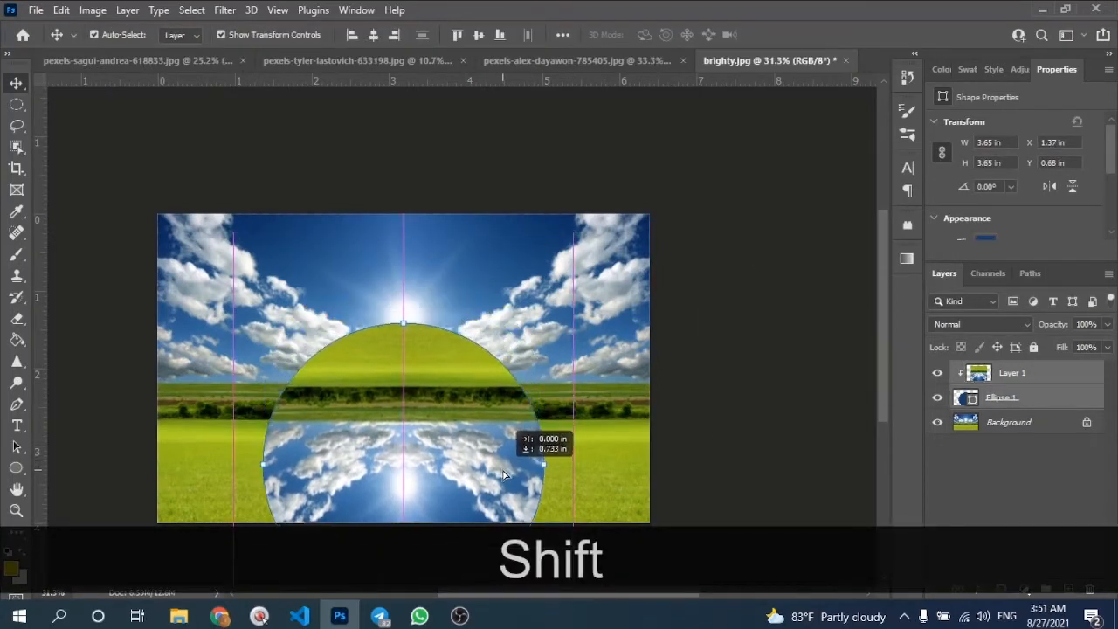
{"action": "left_click", "coordinate": [716, 407]}
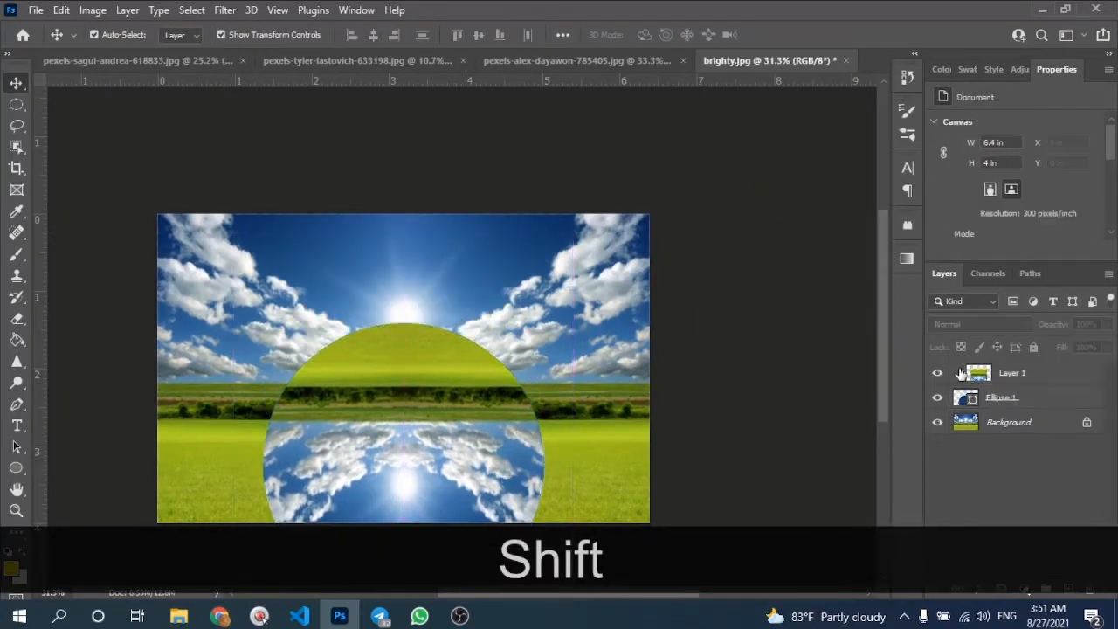
- Rasterize the Ellipse 1 layer and erase its upper part down to the field with a 500 px eraser
{"action": "left_click", "coordinate": [1023, 398]}
{"action": "key", "text": "e"}
{"action": "scroll", "coordinate": [471, 378], "scroll_direction": "up", "scroll_amount": 2}
{"action": "left_click", "coordinate": [472, 379]}
{"action": "left_click", "coordinate": [494, 239]}
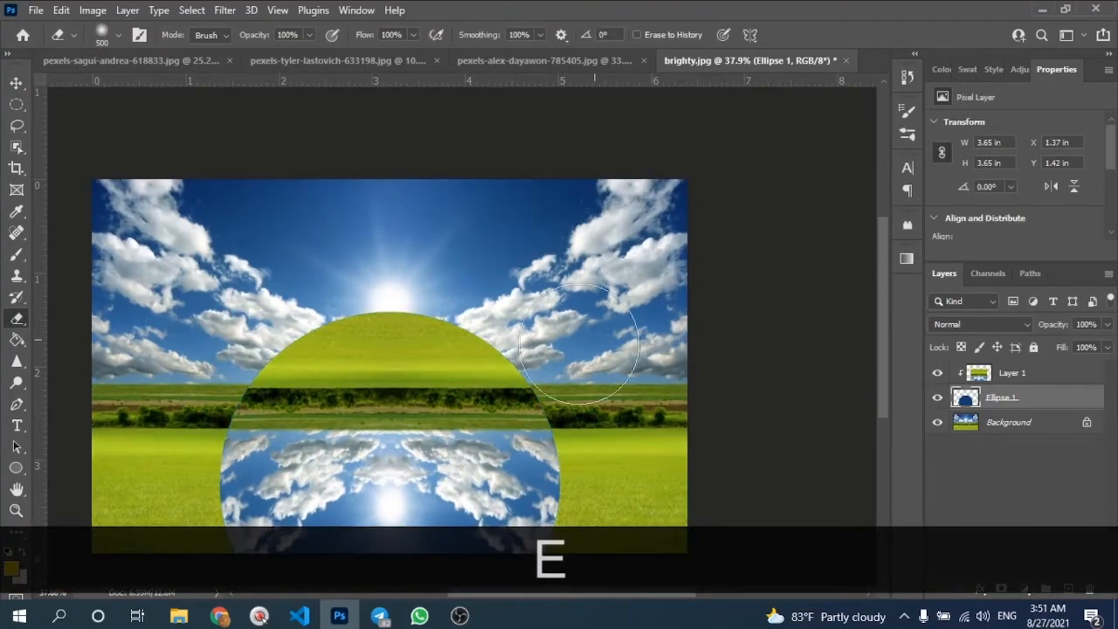
{"action": "left_click_drag", "start_coordinate": [578, 344], "coordinate": [170, 364]}
{"action": "scroll", "coordinate": [602, 348], "scroll_direction": "up", "scroll_amount": 1}
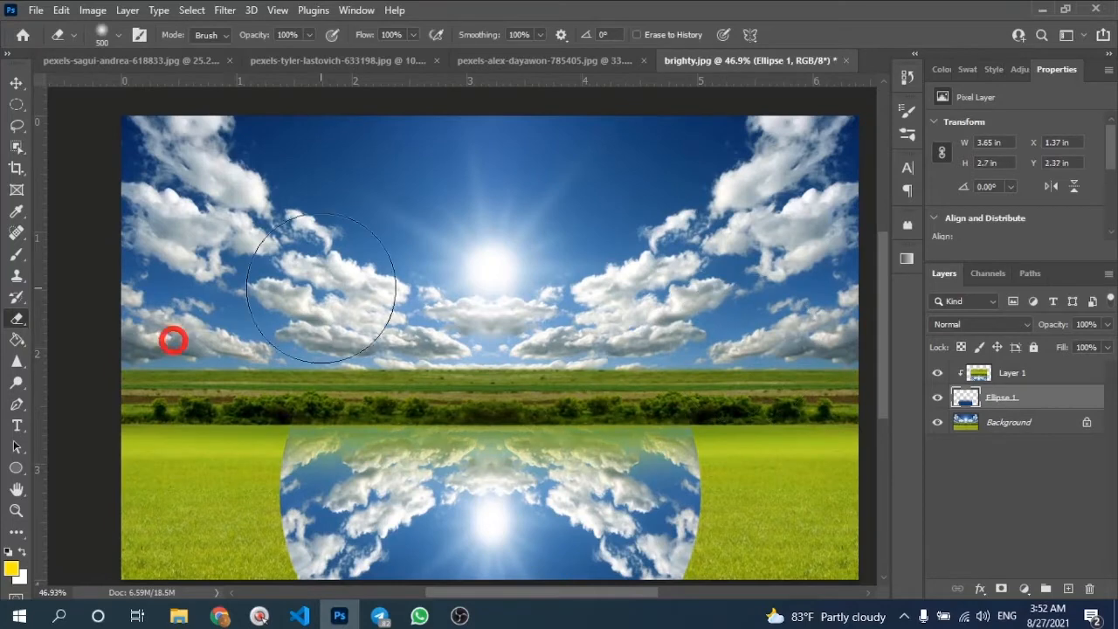
- Move the erased circle and its clipped photo up together by about 0.33 in to meet the hedge line
{"action": "scroll", "coordinate": [319, 280], "scroll_direction": "down", "scroll_amount": 1}
{"action": "key", "text": "v"}
{"action": "left_click", "coordinate": [1022, 374], "text": "shift"}
{"action": "left_click_drag", "start_coordinate": [535, 388], "coordinate": [535, 401]}
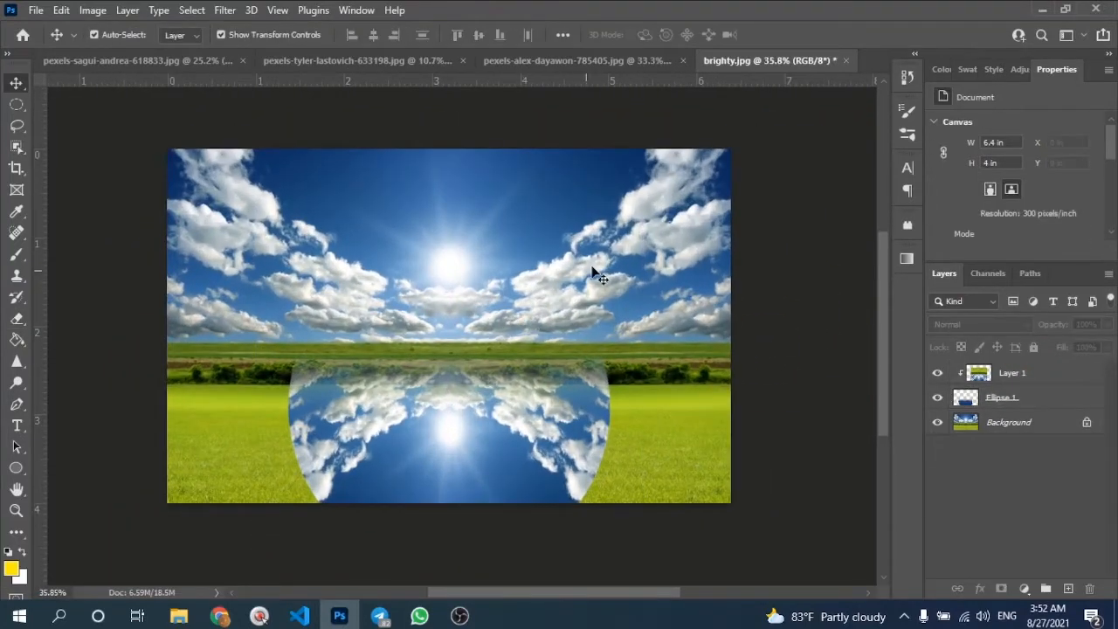
- Unlock the background layer and apply a Gaussian Blur with a radius of 2 pixels to it
{"action": "left_click", "coordinate": [1087, 422]}
{"action": "left_click", "coordinate": [229, 11]}
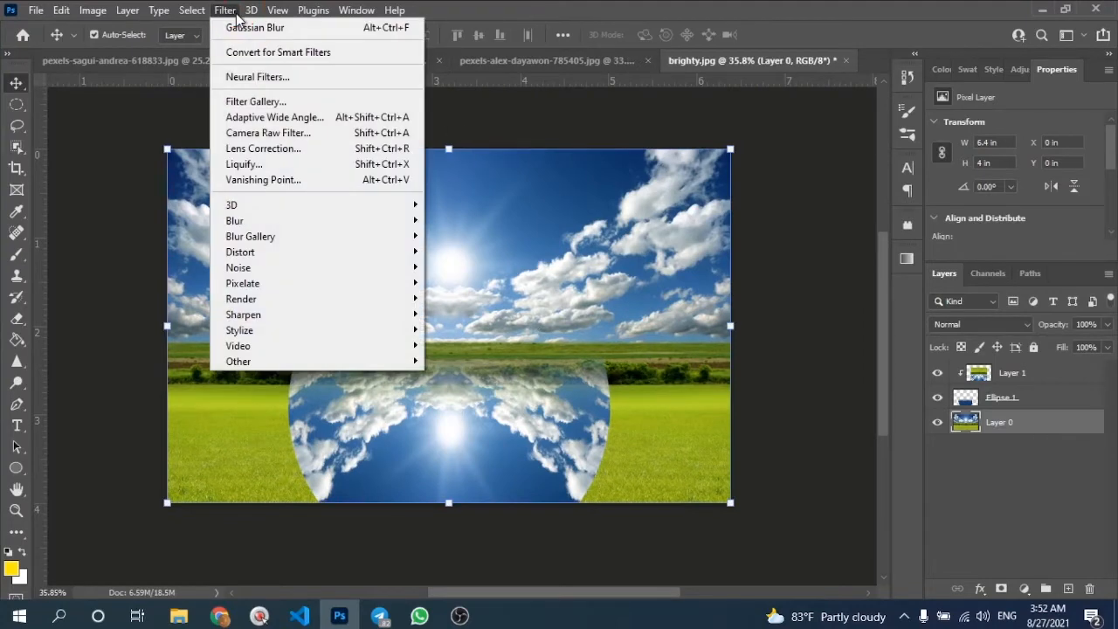
{"action": "left_click", "coordinate": [240, 29]}
{"action": "left_click", "coordinate": [225, 10]}
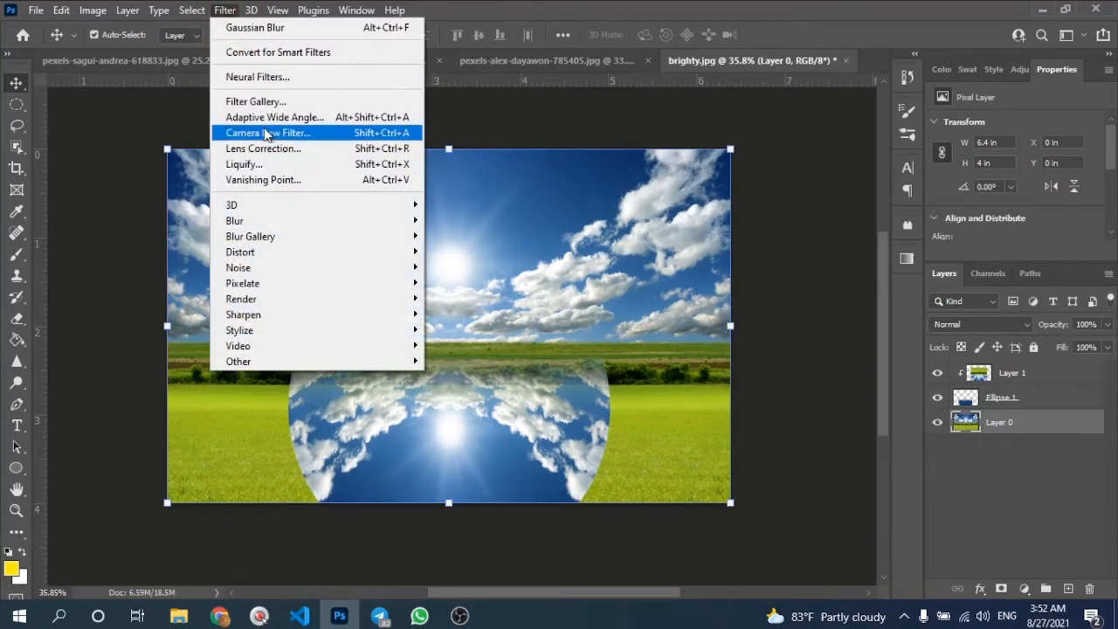
{"action": "mouse_move", "coordinate": [363, 225]}
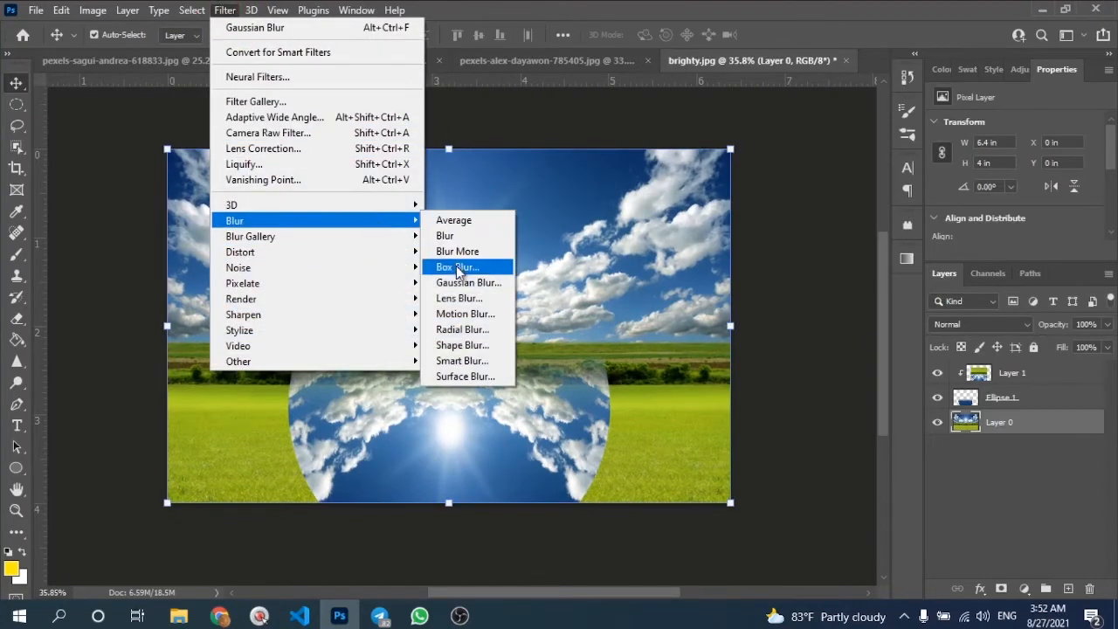
{"action": "left_click", "coordinate": [459, 284]}
{"action": "type", "text": "2"}
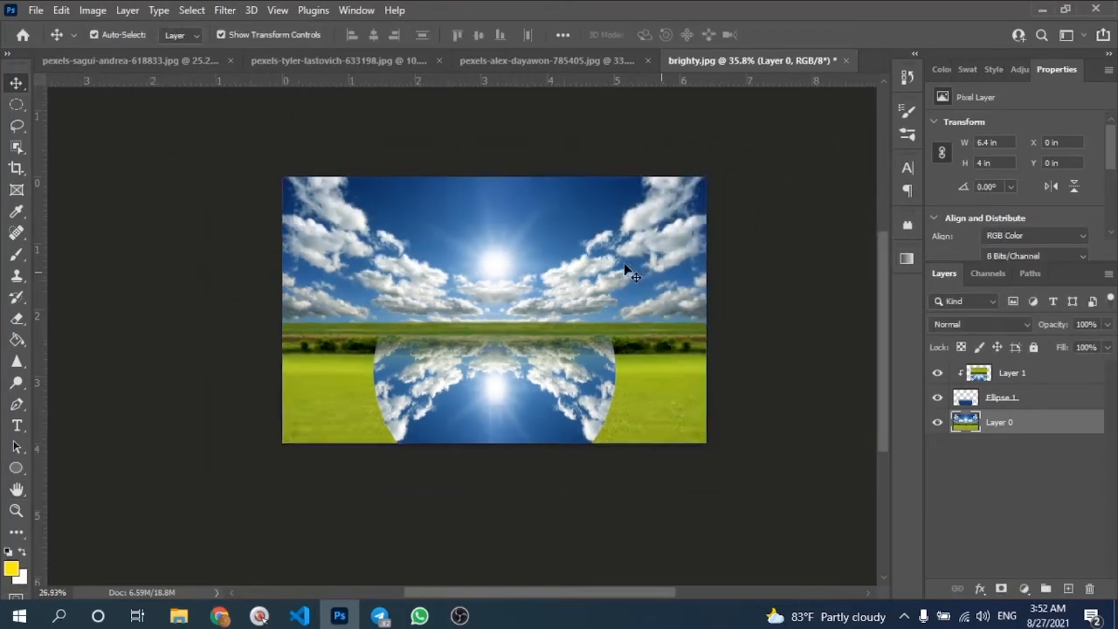
- Set the clipped Layer 1's blend mode to Hard Light
{"action": "left_click", "coordinate": [974, 324]}
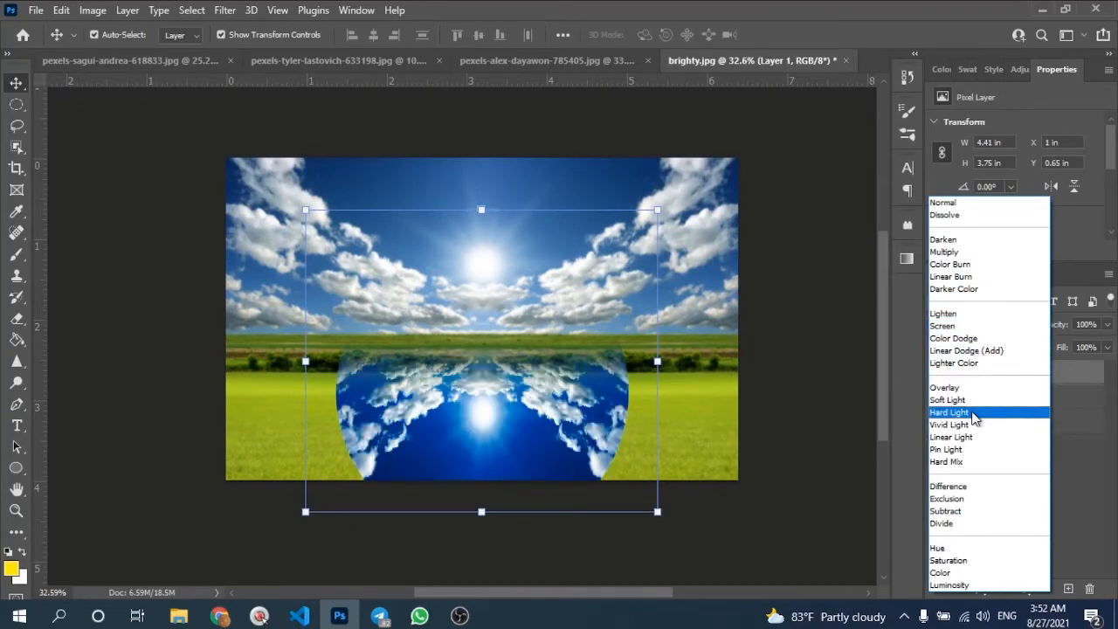
{"action": "left_click", "coordinate": [794, 320]}
{"action": "scroll", "coordinate": [582, 310], "scroll_direction": "down", "scroll_amount": 1}
{"action": "scroll", "coordinate": [541, 302], "scroll_direction": "up", "scroll_amount": 3}
{"action": "scroll", "coordinate": [541, 302], "scroll_direction": "down", "scroll_amount": 1}
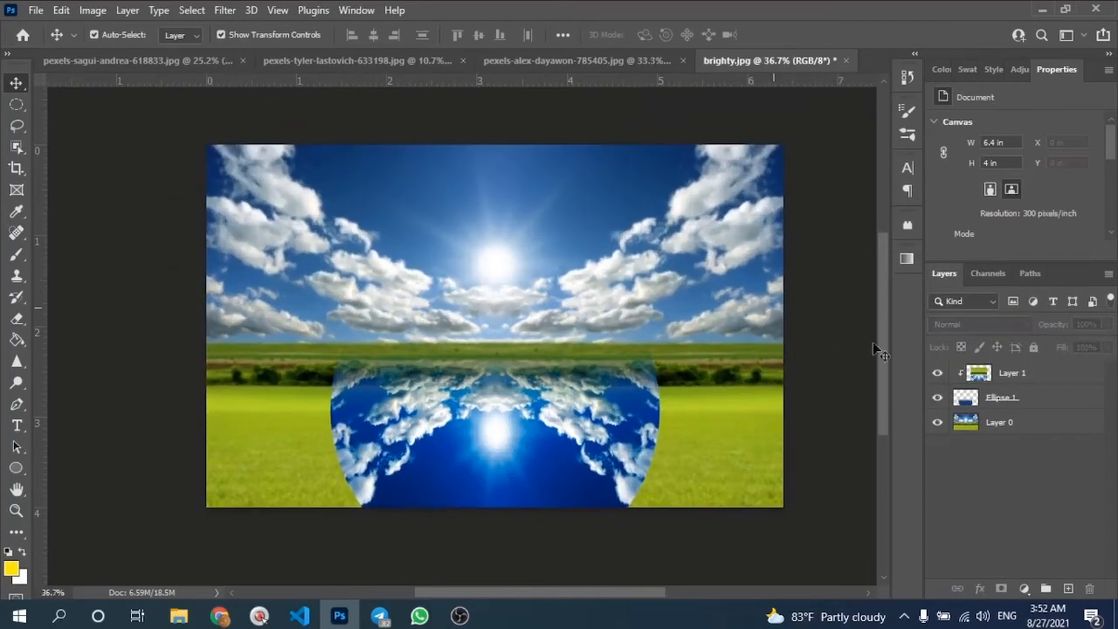
- Lower the Ellipse 1 layer's opacity to 83%
{"action": "left_click", "coordinate": [1058, 394]}
{"action": "left_click_drag", "start_coordinate": [1059, 325], "coordinate": [1043, 327]}
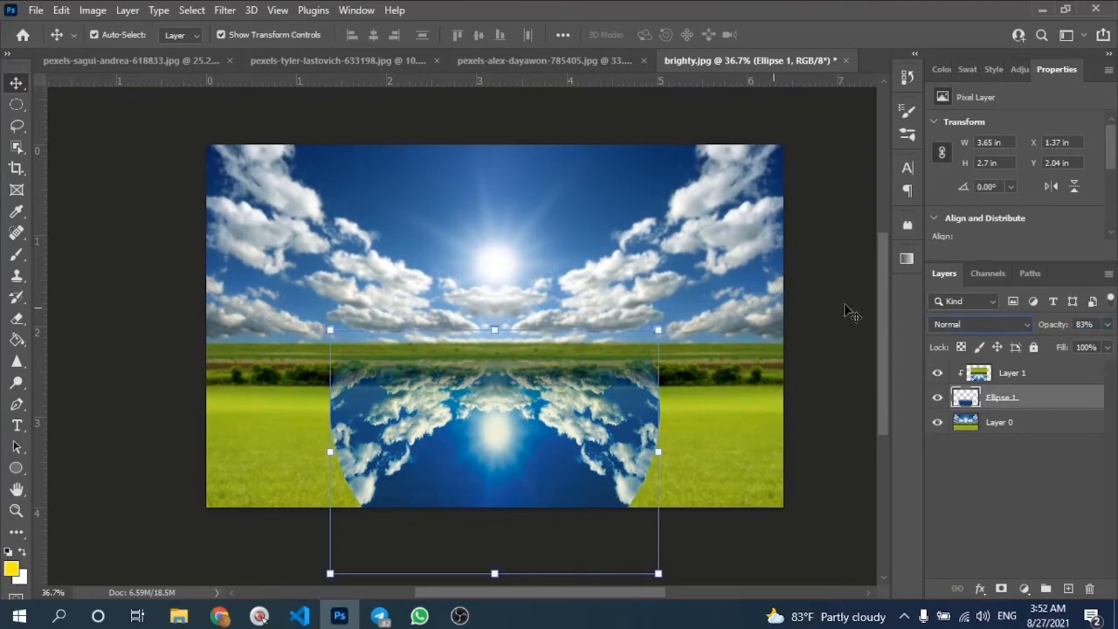
{"action": "left_click", "coordinate": [825, 325]}
- Restore the Ellipse 1 layer's opacity to 100% and set Layer 1's opacity to 80%
{"action": "left_click", "coordinate": [1037, 375]}
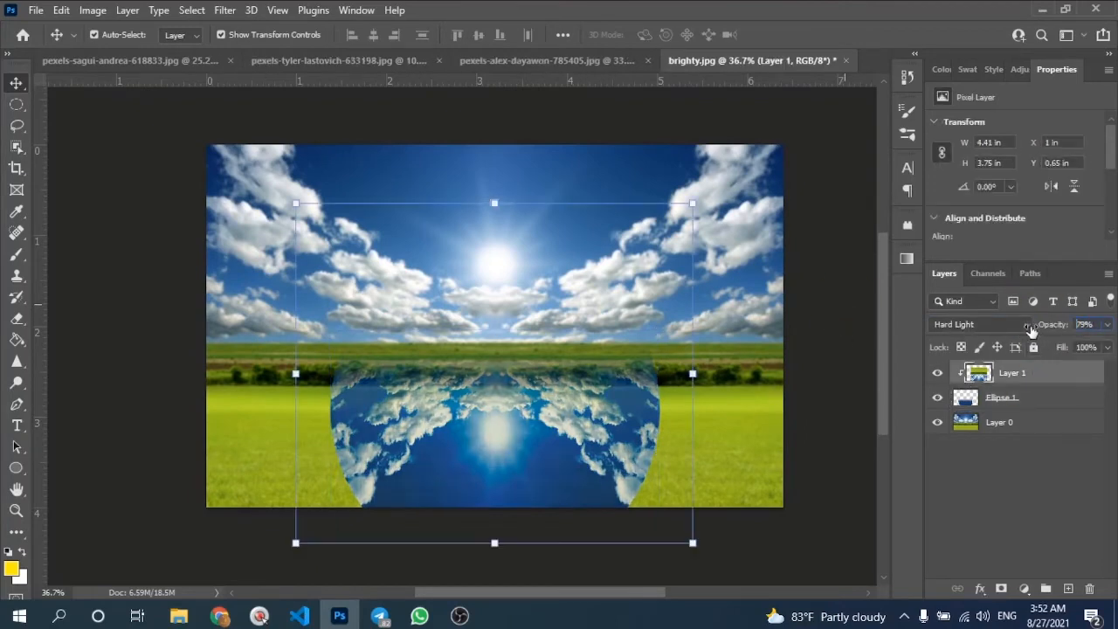
{"action": "left_click", "coordinate": [1044, 394]}
{"action": "mouse_move", "coordinate": [1055, 326]}
{"action": "left_mouse_down"}
{"action": "mouse_move", "coordinate": [1110, 327]}
{"action": "mouse_move", "coordinate": [1051, 327]}
{"action": "left_mouse_up"}
{"action": "left_click", "coordinate": [1055, 374]}
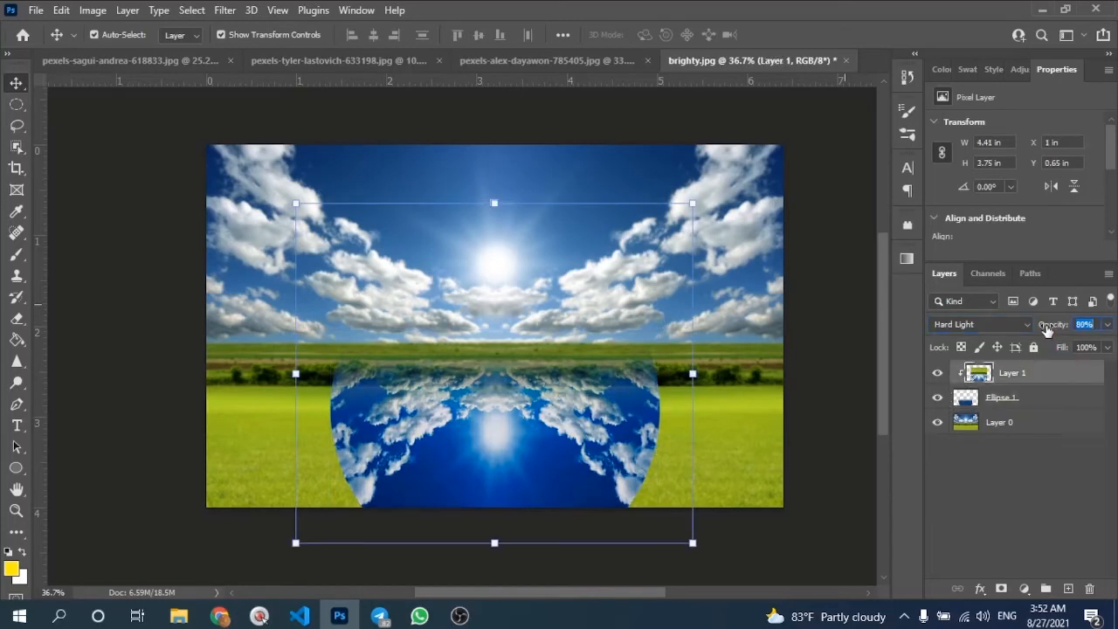
{"action": "left_click", "coordinate": [816, 304]}
{"action": "scroll", "coordinate": [769, 305], "scroll_direction": "down", "scroll_amount": 1}
{"action": "scroll", "coordinate": [664, 301], "scroll_direction": "up", "scroll_amount": 1}
{"action": "left_click_drag", "start_coordinate": [561, 299], "coordinate": [550, 296]}
- Scale Ellipse 1 and its clipped Layer 1 together to about 118.5% and centre them horizontally below the horizon
{"action": "left_click", "coordinate": [1013, 395]}
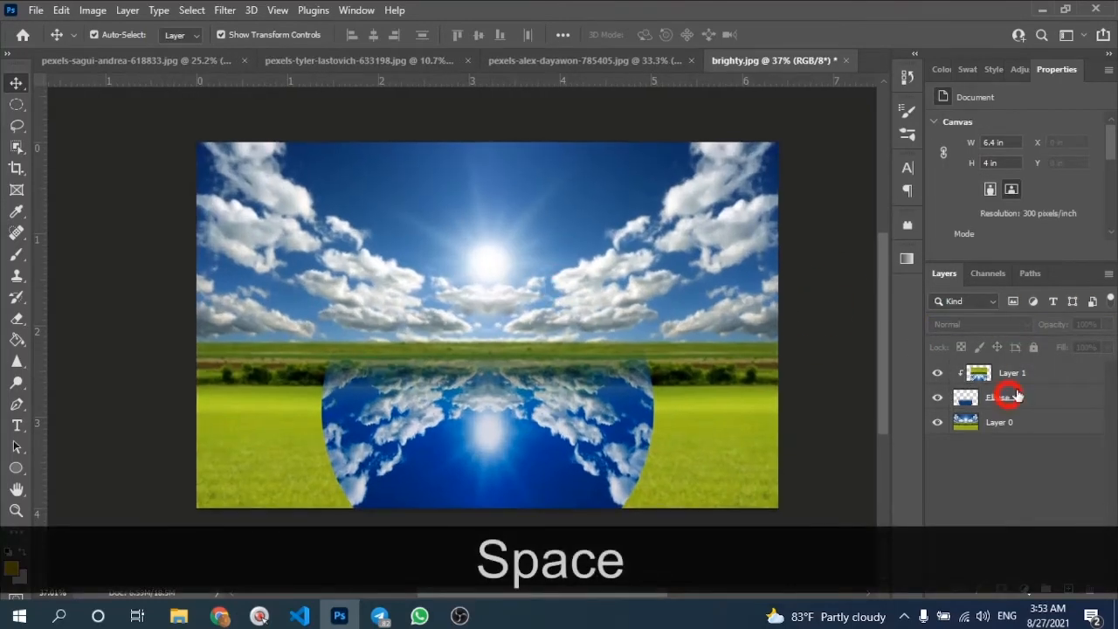
{"action": "left_click", "coordinate": [1011, 375], "text": "shift"}
{"action": "scroll", "coordinate": [786, 380], "scroll_direction": "down", "scroll_amount": 1}
{"action": "scroll", "coordinate": [786, 378], "scroll_direction": "down", "scroll_amount": 3}
{"action": "left_click_drag", "start_coordinate": [742, 295], "coordinate": [780, 259]}
{"action": "left_click_drag", "start_coordinate": [673, 378], "coordinate": [633, 382]}
{"action": "scroll", "coordinate": [633, 382], "scroll_direction": "up", "scroll_amount": 3}
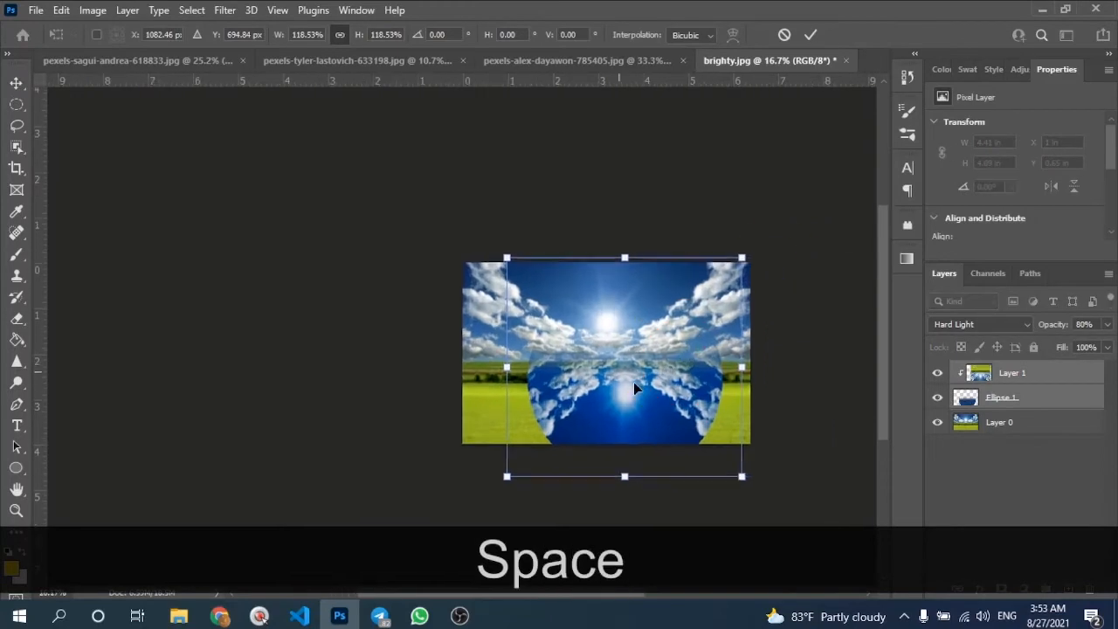
{"action": "left_click_drag", "start_coordinate": [712, 390], "coordinate": [682, 415]}
{"action": "key", "text": "shift"}
{"action": "left_click", "coordinate": [810, 35]}
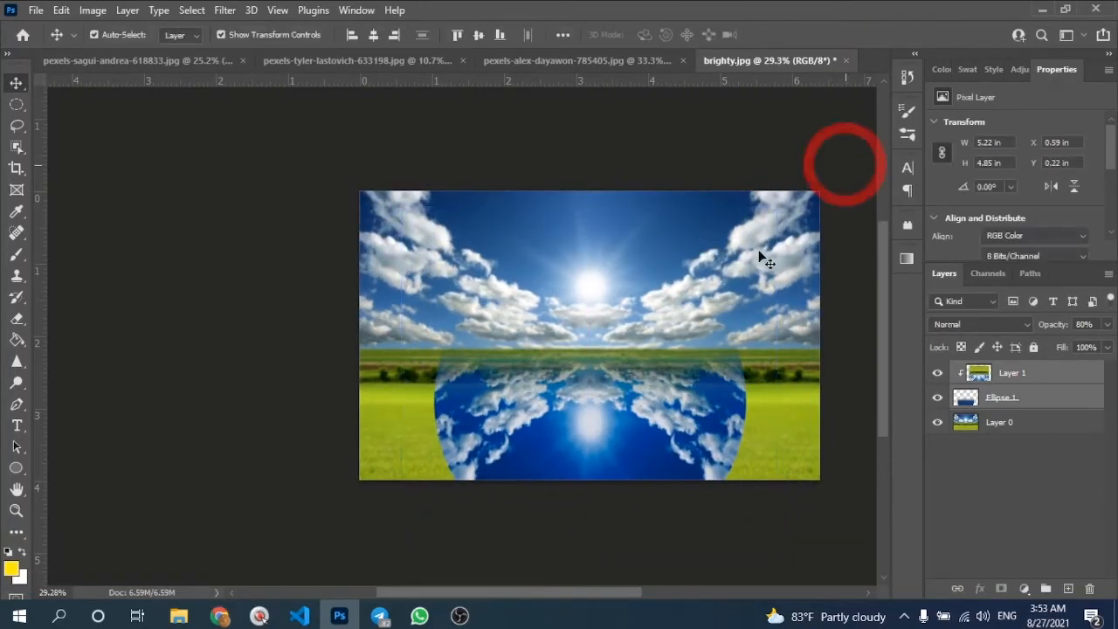
- Add a layer mask to the Ellipse 1 layer
{"action": "key", "text": "space"}
{"action": "scroll", "coordinate": [672, 312], "scroll_direction": "up", "scroll_amount": 2}
{"action": "key", "text": "space"}
{"action": "left_click_drag", "start_coordinate": [644, 316], "coordinate": [618, 261]}
{"action": "scroll", "coordinate": [568, 291], "scroll_direction": "down", "scroll_amount": 2}
{"action": "scroll", "coordinate": [568, 291], "scroll_direction": "up", "scroll_amount": 1}
{"action": "key", "text": "space"}
{"action": "left_click", "coordinate": [1009, 398]}
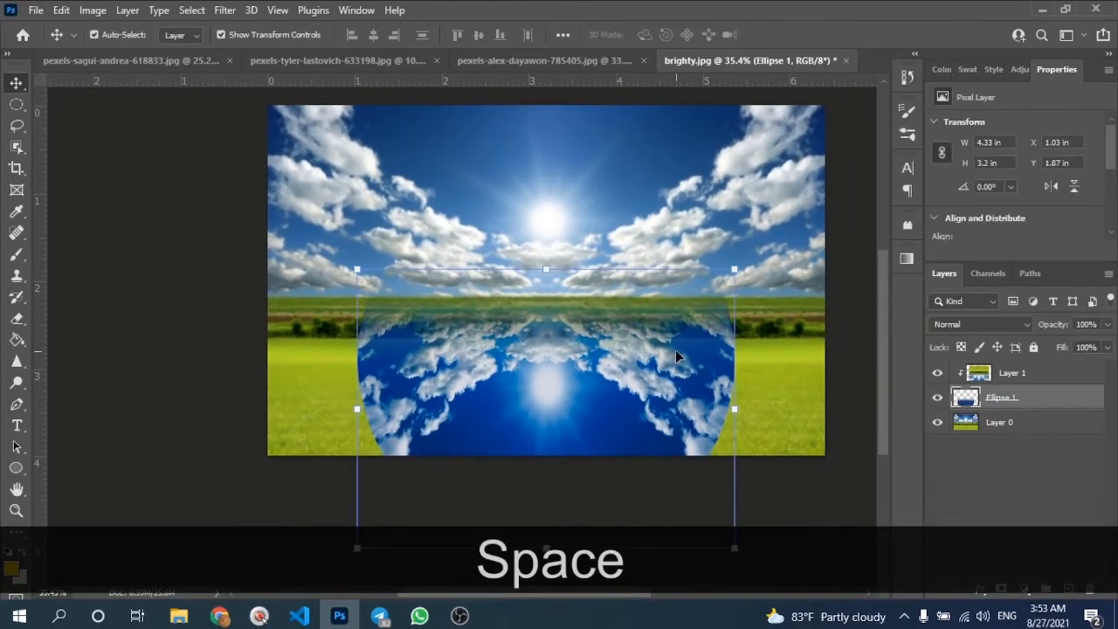
{"action": "left_click", "coordinate": [997, 591]}
- Paint on the Ellipse 1 mask with an 800 px brush at 30% flow to fade the reflection's sides and lower area
{"action": "key", "text": "b"}
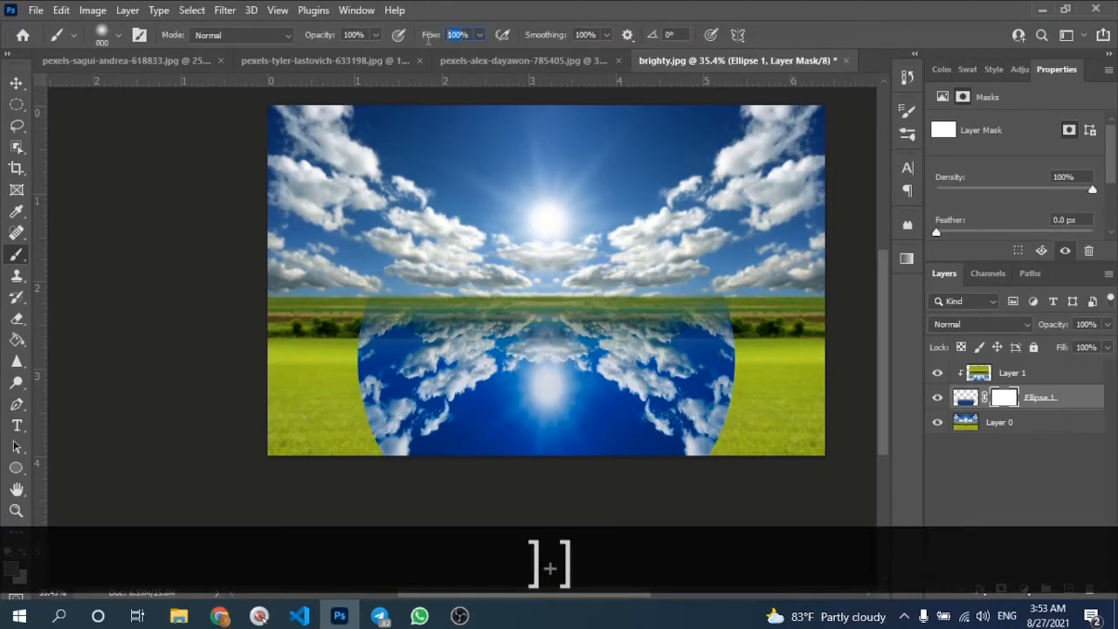
{"action": "type", "text": "30"}
{"action": "key", "text": "Return"}
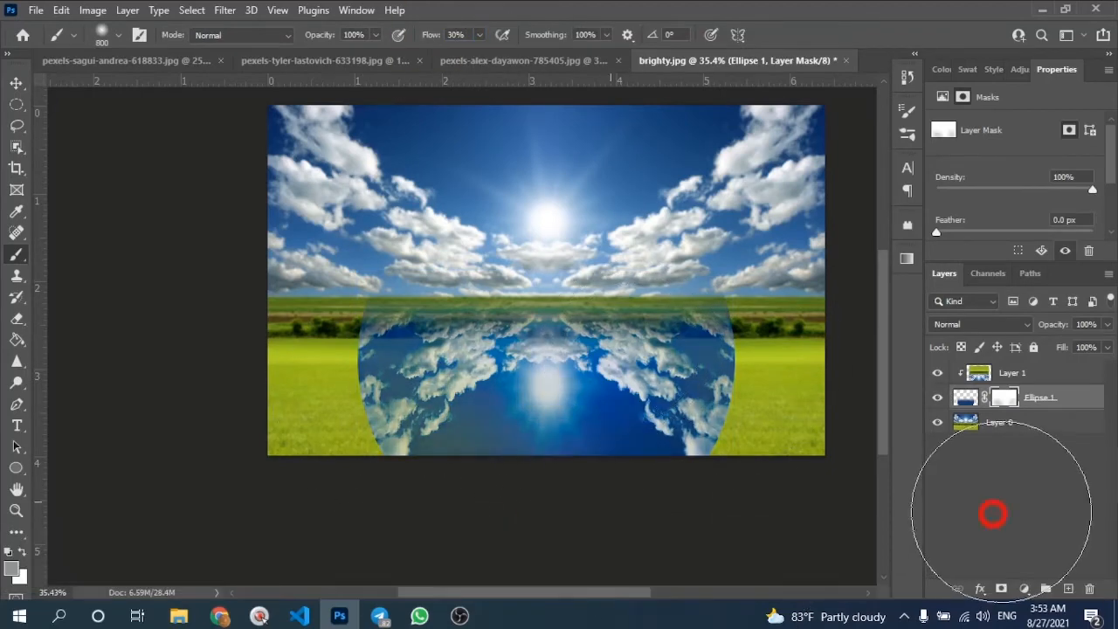
{"action": "scroll", "coordinate": [365, 338], "scroll_direction": "up", "scroll_amount": 1}
{"action": "left_click", "coordinate": [365, 338]}
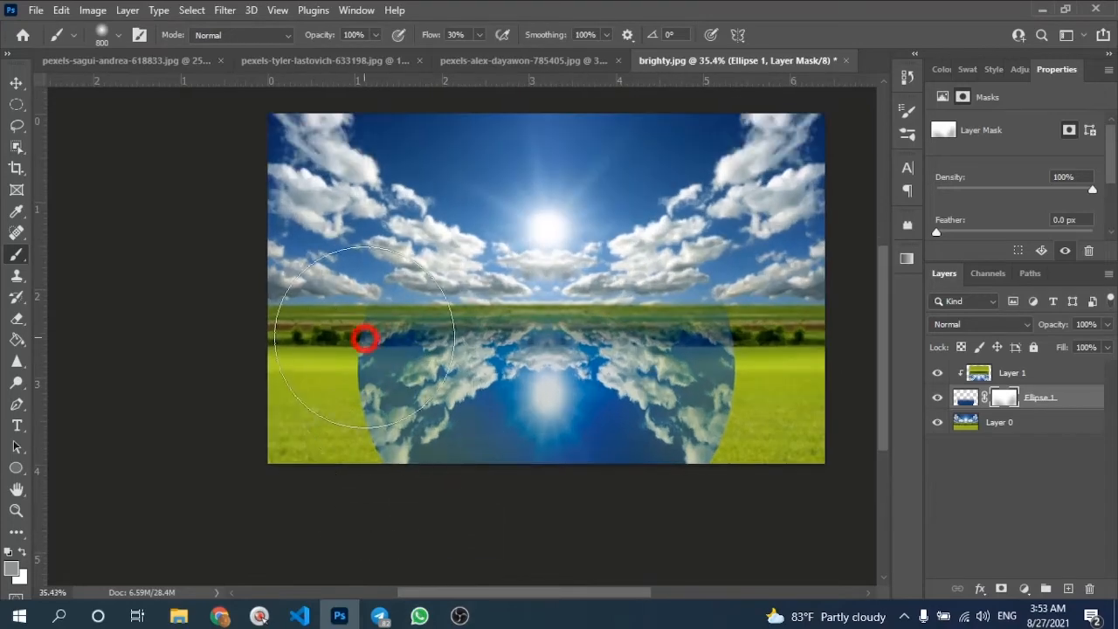
{"action": "left_click", "coordinate": [600, 459]}
{"action": "scroll", "coordinate": [710, 321], "scroll_direction": "down", "scroll_amount": 2}
{"action": "scroll", "coordinate": [743, 305], "scroll_direction": "up", "scroll_amount": 1}
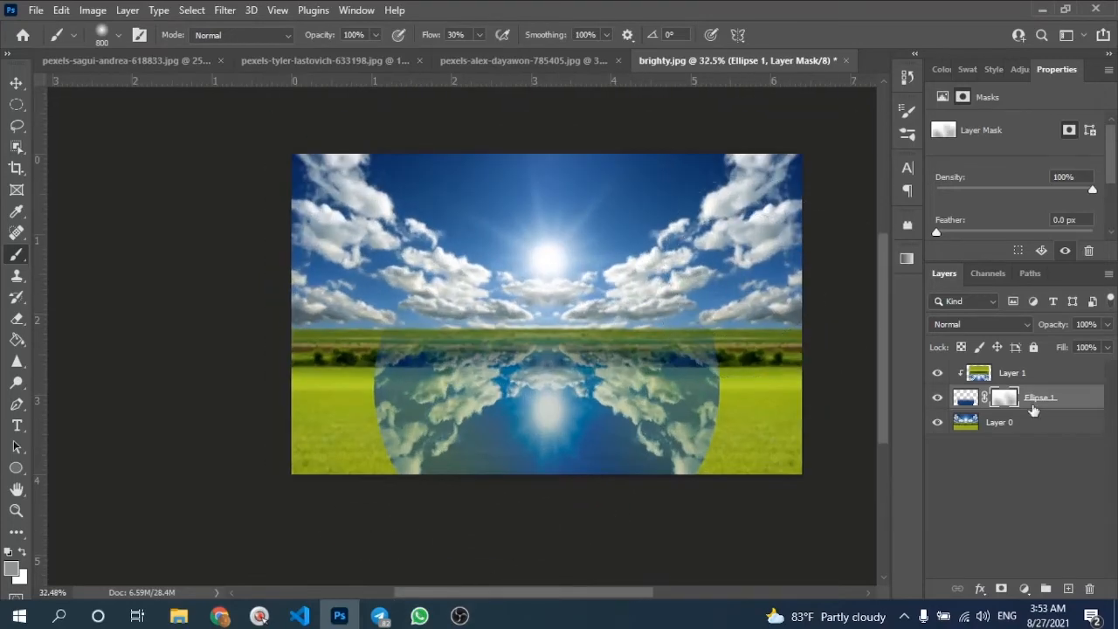
{"action": "left_click", "coordinate": [1043, 427]}
{"action": "key", "text": "ctrl+z"}
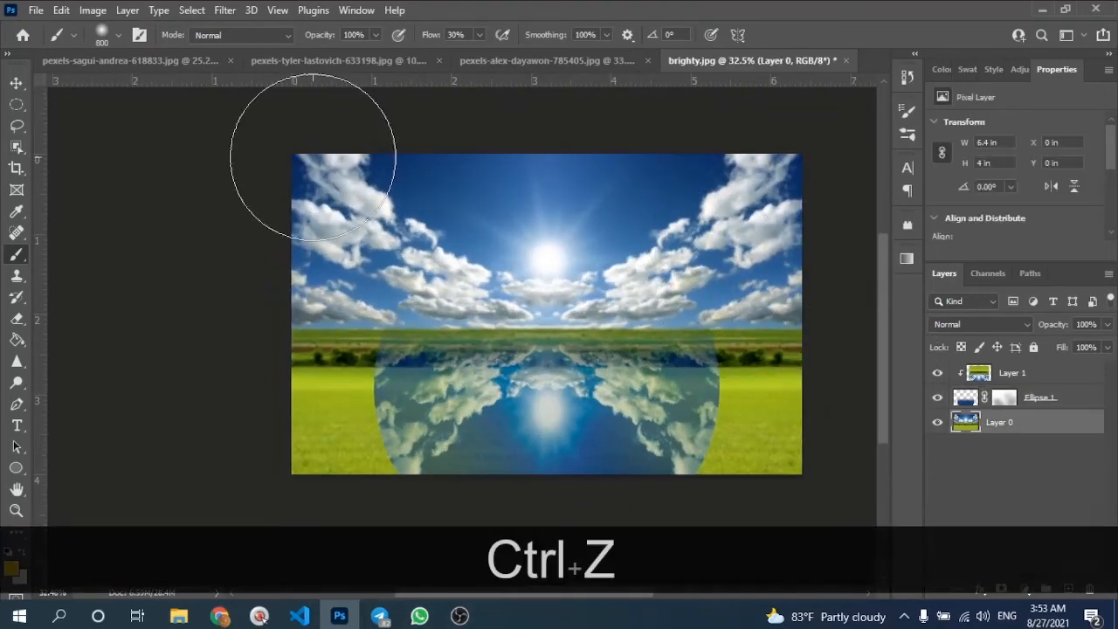
{"action": "left_click", "coordinate": [994, 587]}
{"action": "key", "text": "ctrl+z"}
- Add a Levels adjustment layer directly above Layer 0 with the midtone at 0.65 and the white point at 226
{"action": "key", "text": "v"}
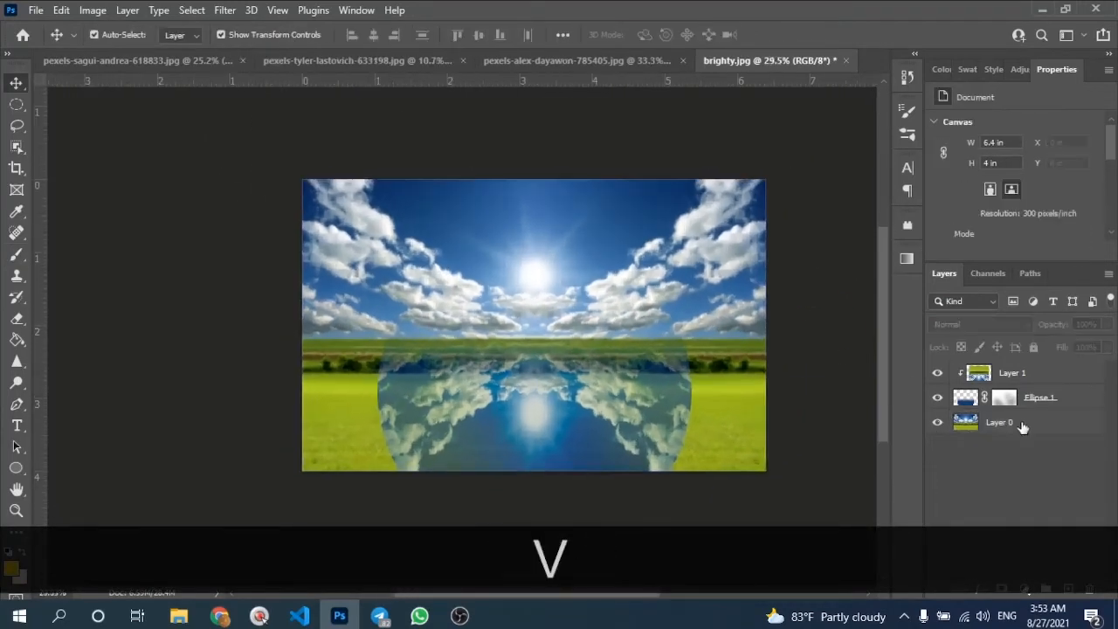
{"action": "left_click", "coordinate": [1023, 589]}
{"action": "left_click", "coordinate": [1045, 369]}
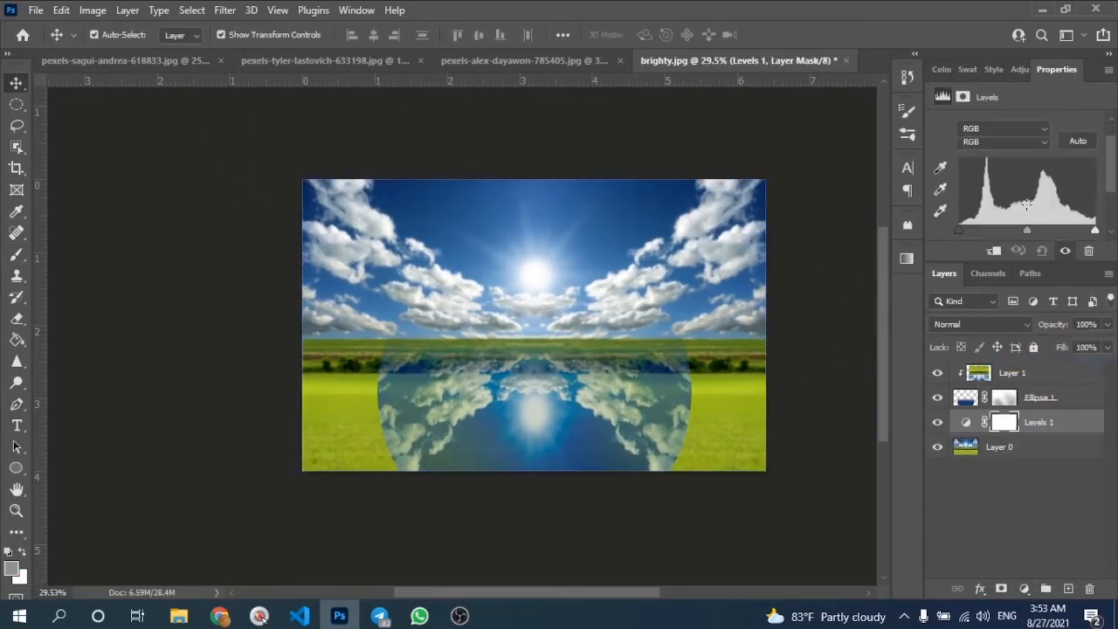
{"action": "left_click_drag", "start_coordinate": [1094, 204], "coordinate": [1035, 203]}
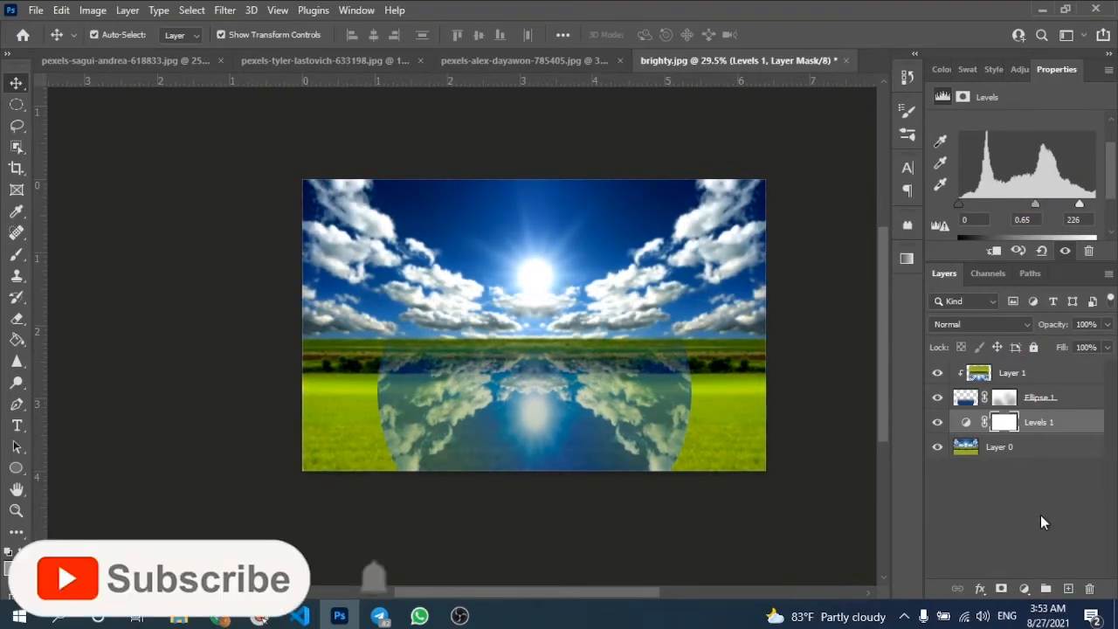
- Add a Curves adjustment layer above Levels 1 and move its black and white points slightly inward to strengthen the contrast
{"action": "left_click", "coordinate": [1024, 589]}
{"action": "left_click", "coordinate": [1016, 378]}
{"action": "left_click_drag", "start_coordinate": [1089, 227], "coordinate": [1065, 226]}
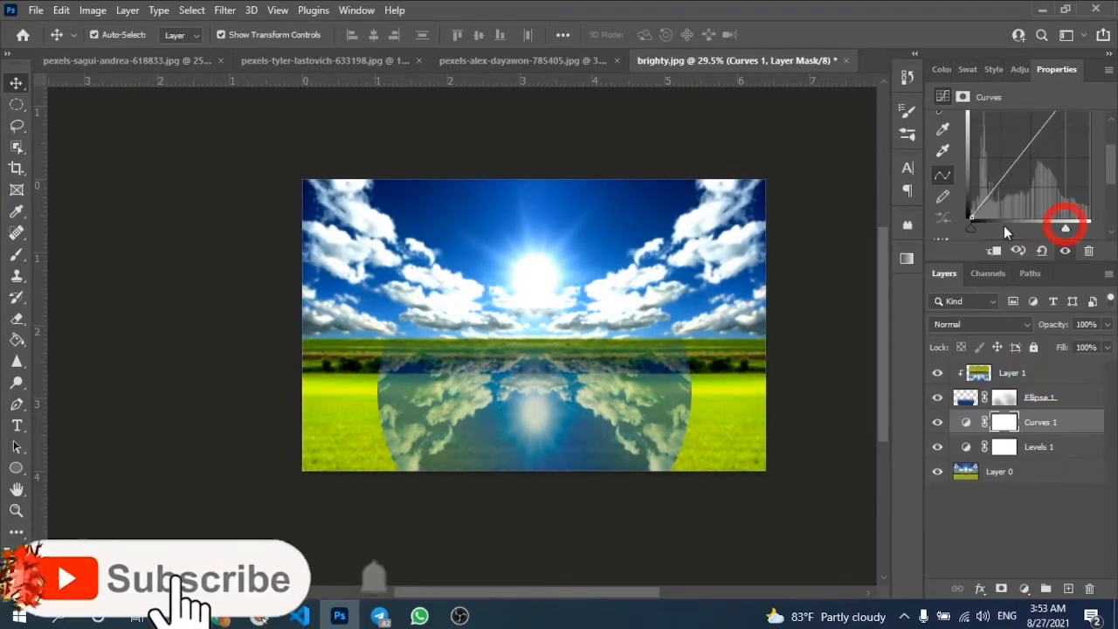
{"action": "left_click_drag", "start_coordinate": [970, 227], "coordinate": [996, 224]}
{"action": "left_click_drag", "start_coordinate": [1066, 230], "coordinate": [1082, 229]}
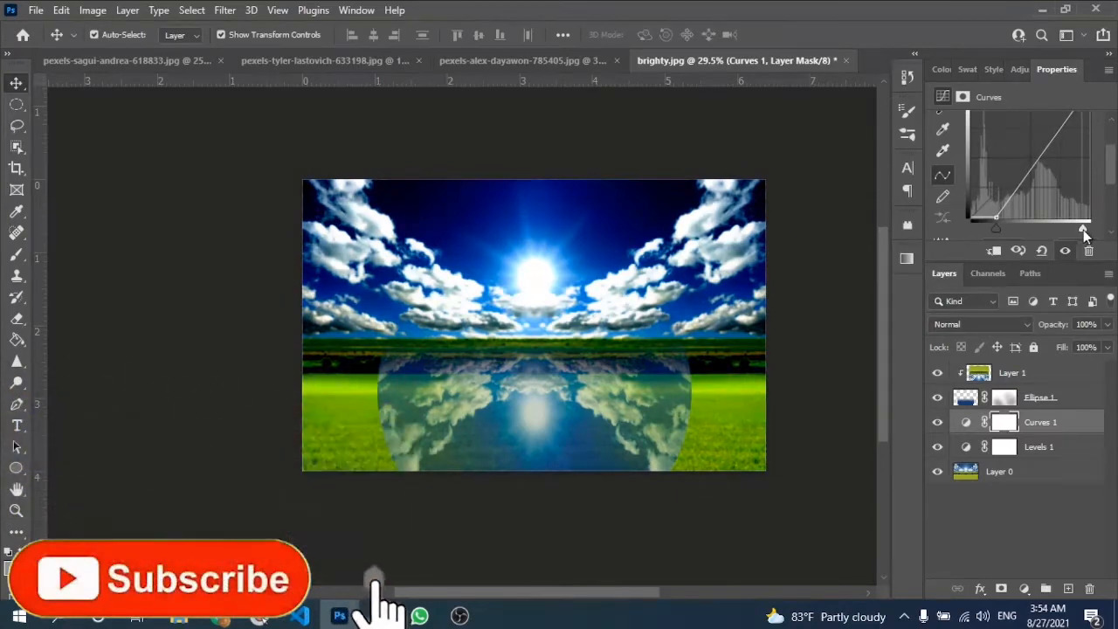
{"action": "mouse_move", "coordinate": [995, 227]}
{"action": "left_mouse_down"}
{"action": "mouse_move", "coordinate": [973, 225]}
{"action": "mouse_move", "coordinate": [984, 221]}
{"action": "left_mouse_up"}
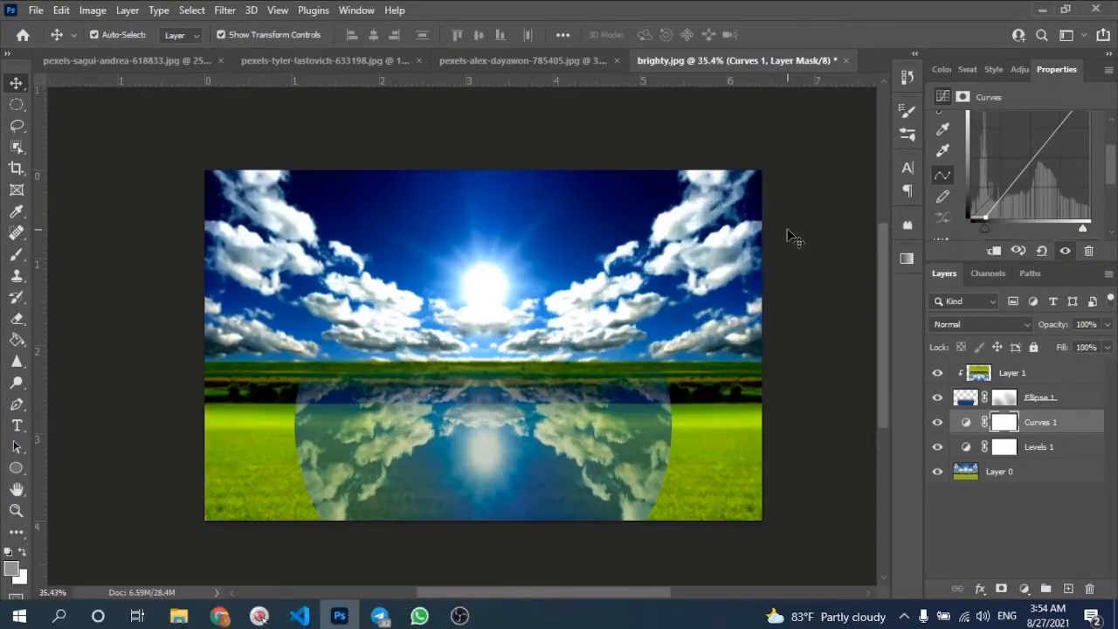
- Place the pexels-manideep-karne-1553463 bird photo over the left half of the sky, scaled to about 22.18%
{"action": "key", "text": "space"}
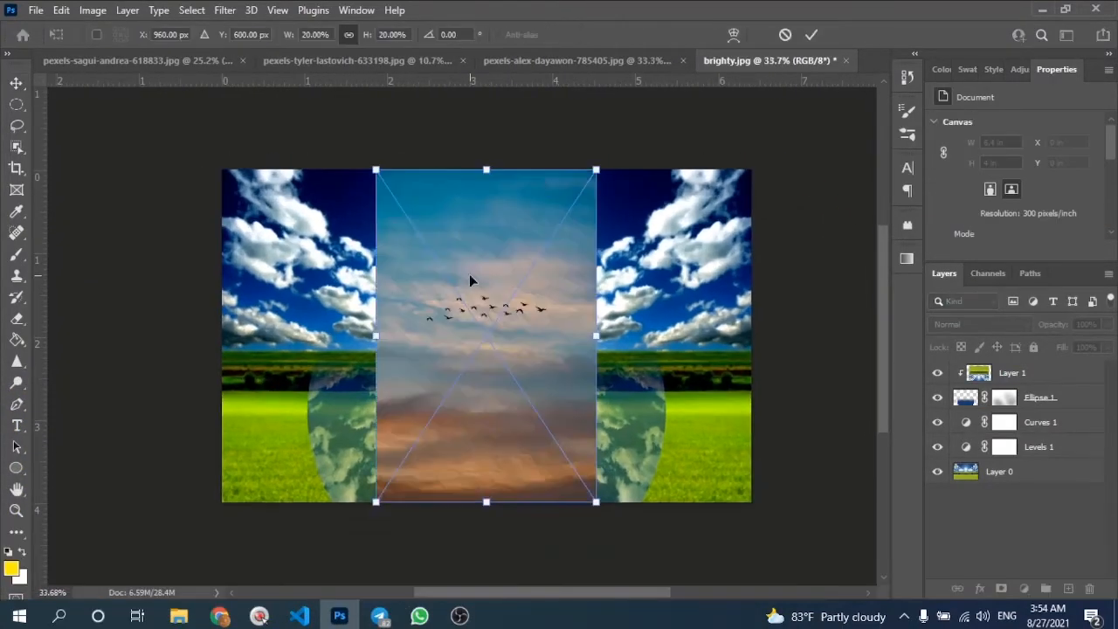
{"action": "left_click_drag", "start_coordinate": [469, 280], "coordinate": [445, 212]}
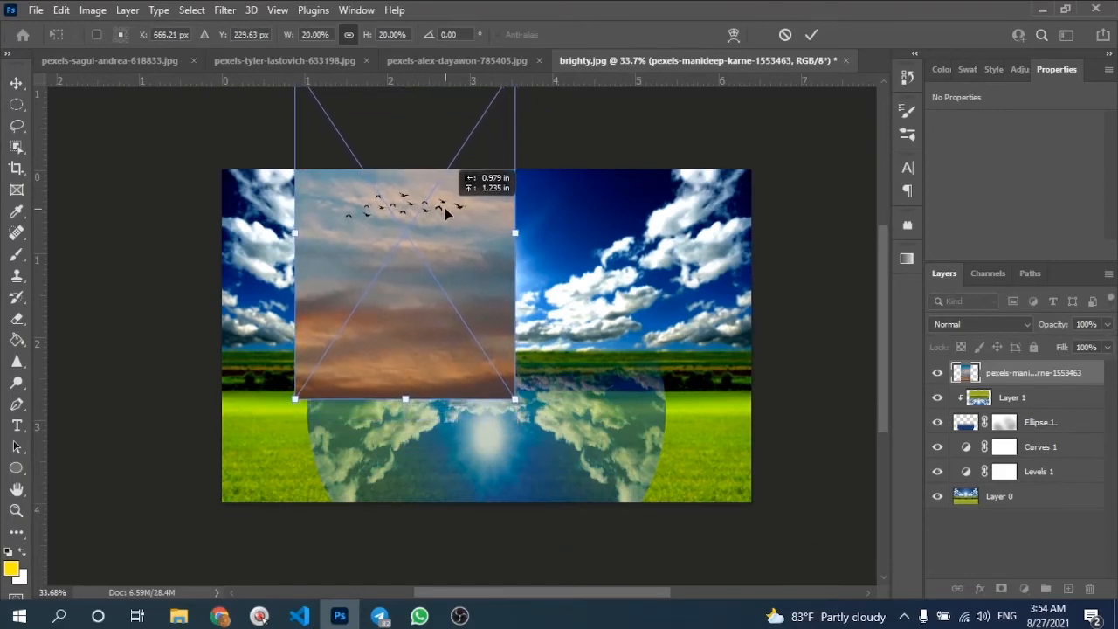
{"action": "left_click_drag", "start_coordinate": [513, 400], "coordinate": [464, 377]}
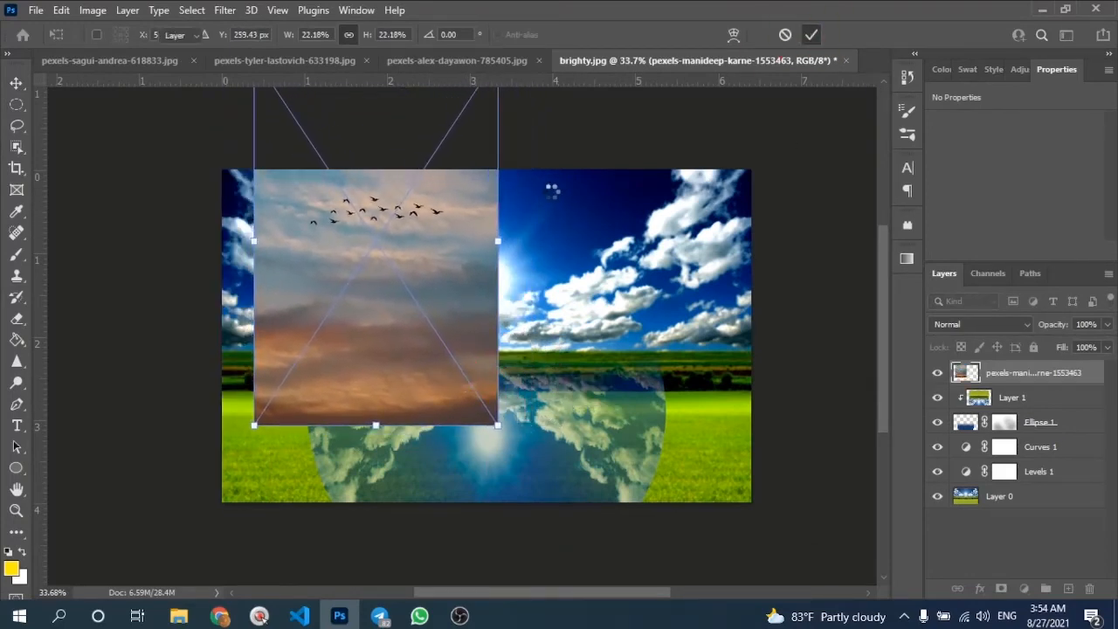
{"action": "scroll", "coordinate": [399, 215], "scroll_direction": "down", "scroll_amount": 1}
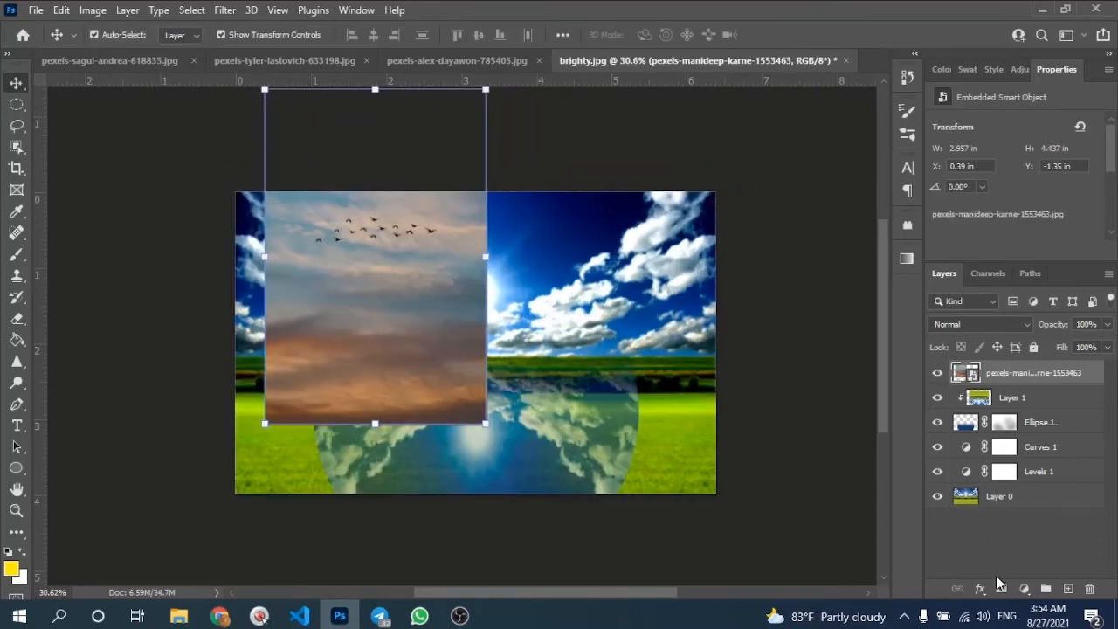
- Rasterize the bird photo layer and erase its area around and below the birds with a soft 500 px eraser
{"action": "key", "text": "e"}
{"action": "left_click", "coordinate": [569, 387]}
{"action": "left_click", "coordinate": [530, 250]}
{"action": "left_click_drag", "start_coordinate": [454, 375], "coordinate": [551, 409]}
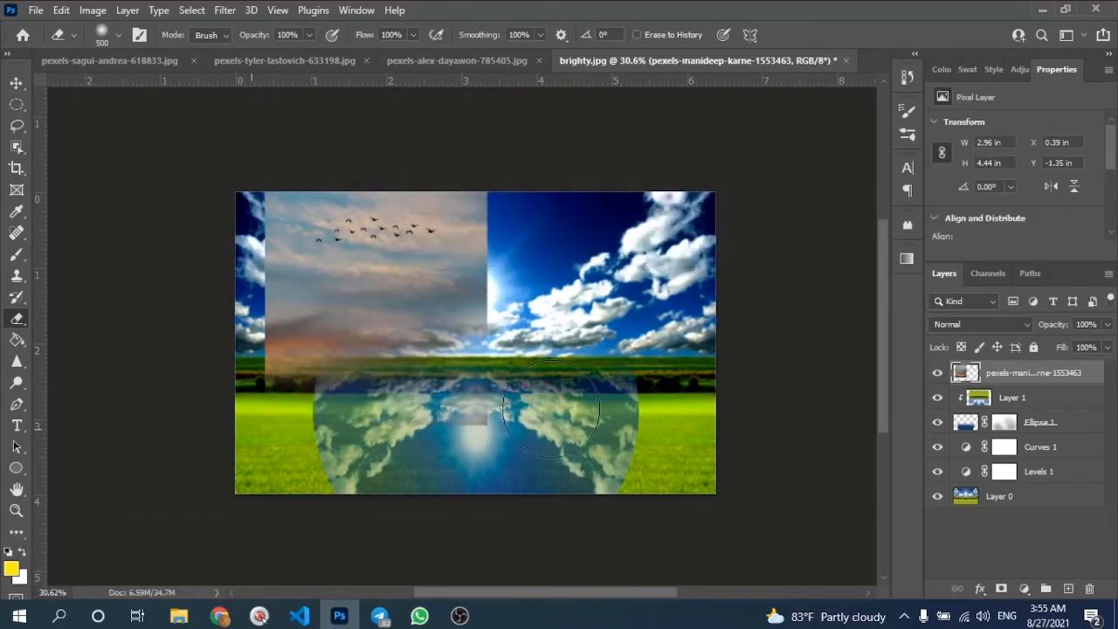
{"action": "mouse_move", "coordinate": [589, 345]}
{"action": "left_mouse_down"}
{"action": "mouse_move", "coordinate": [297, 315]}
{"action": "mouse_move", "coordinate": [289, 236]}
{"action": "mouse_move", "coordinate": [567, 266]}
{"action": "left_mouse_up"}
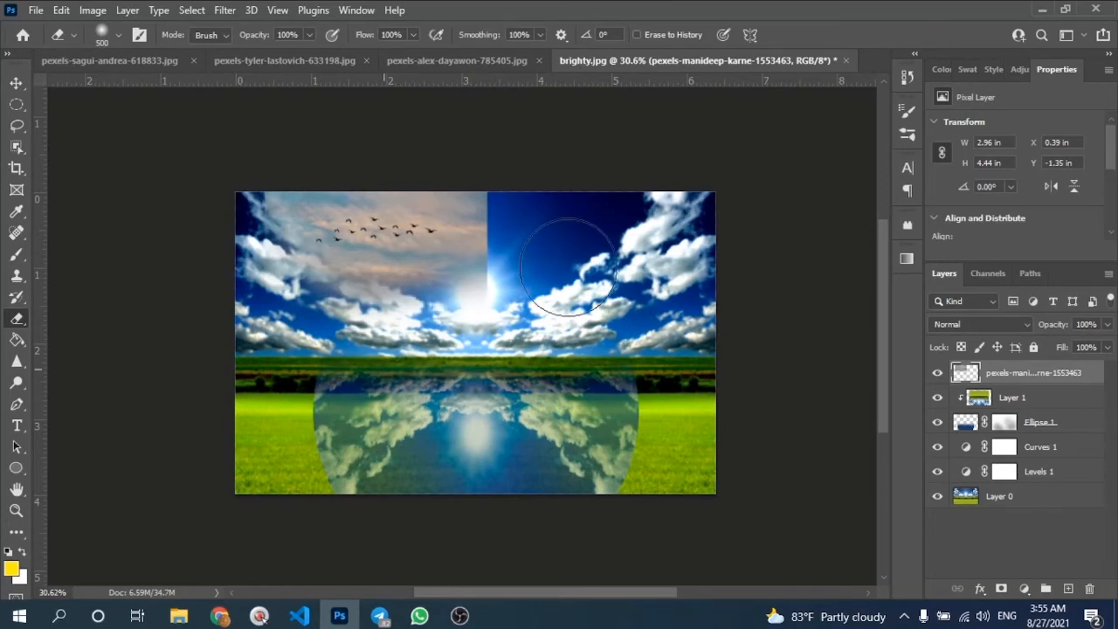
- Set the bird photo layer's blend mode to Overlay
{"action": "key", "text": "v"}
{"action": "left_click", "coordinate": [970, 325]}
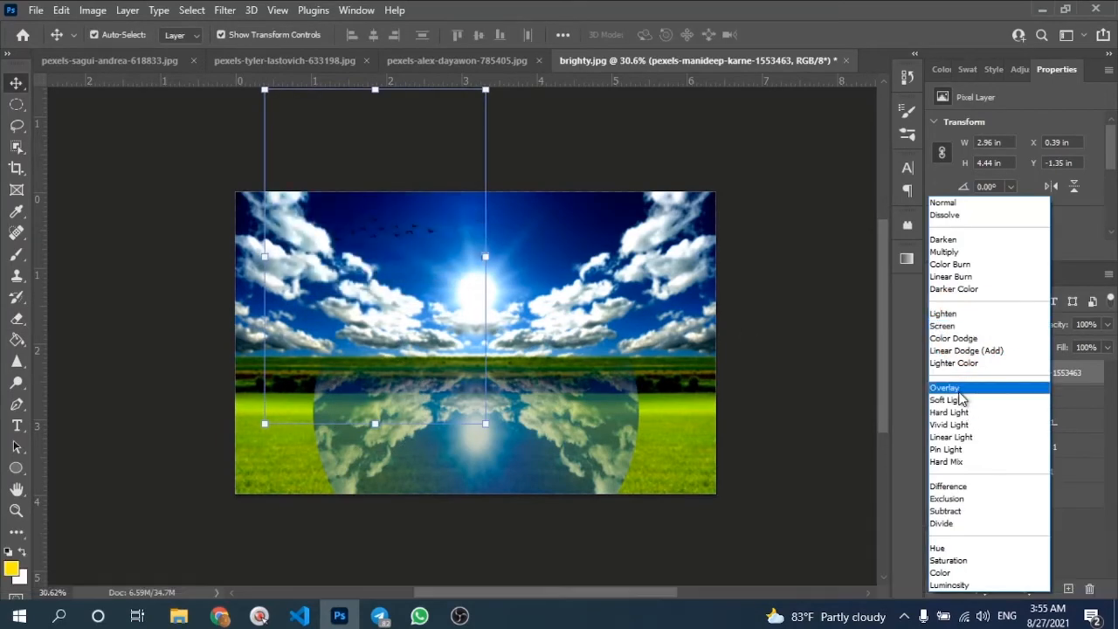
{"action": "left_click", "coordinate": [958, 390]}
- Enlarge the bird photo layer to about 3.42 × 5.13 in and shift it slightly up and left in the sky
{"action": "scroll", "coordinate": [335, 222], "scroll_direction": "up", "scroll_amount": 3}
{"action": "left_click", "coordinate": [406, 237]}
{"action": "scroll", "coordinate": [406, 238], "scroll_direction": "down", "scroll_amount": 5}
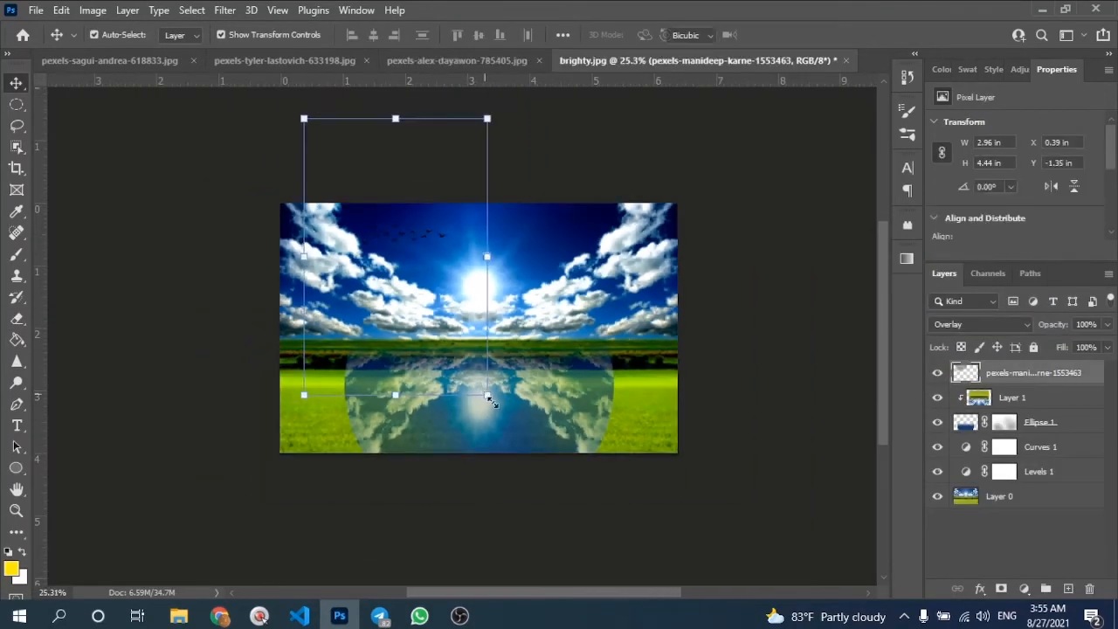
{"action": "left_click_drag", "start_coordinate": [491, 401], "coordinate": [522, 432]}
{"action": "left_click_drag", "start_coordinate": [432, 278], "coordinate": [416, 259]}
{"action": "left_click", "coordinate": [811, 33]}
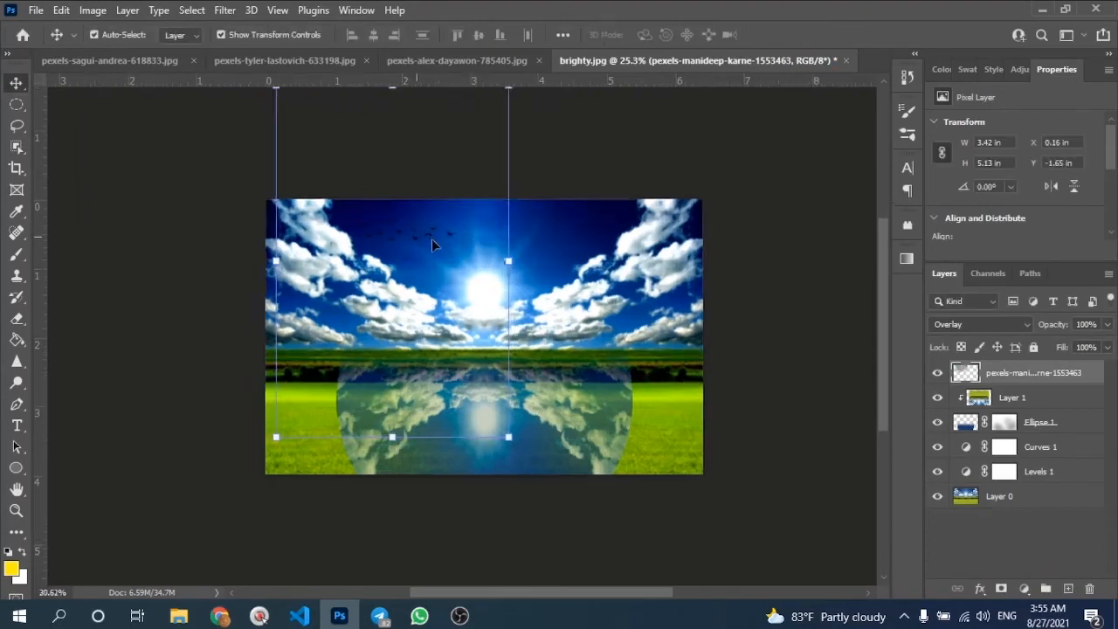
{"action": "scroll", "coordinate": [470, 298], "scroll_direction": "up", "scroll_amount": 4}
{"action": "key", "text": "e"}
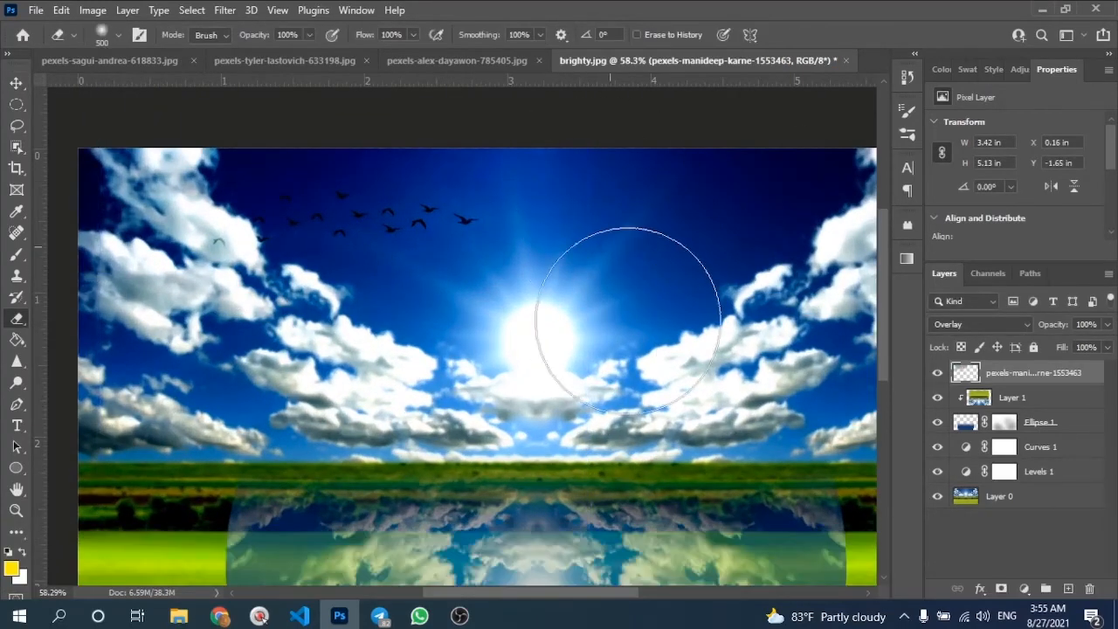
{"action": "scroll", "coordinate": [623, 417], "scroll_direction": "down", "scroll_amount": 3}
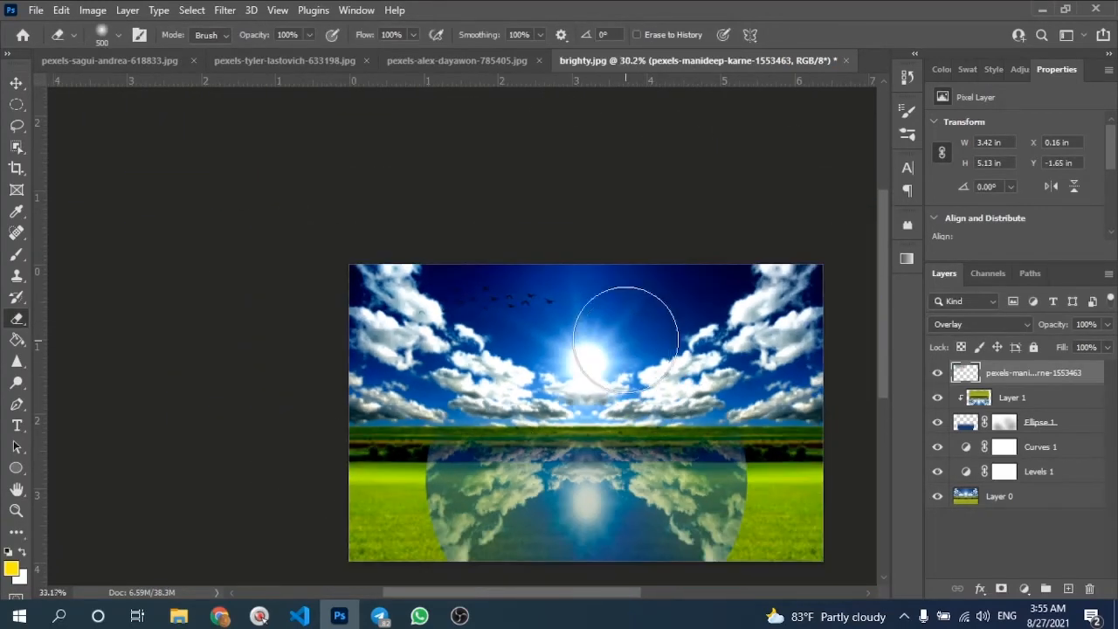
{"action": "scroll", "coordinate": [626, 339], "scroll_direction": "up", "scroll_amount": 1}
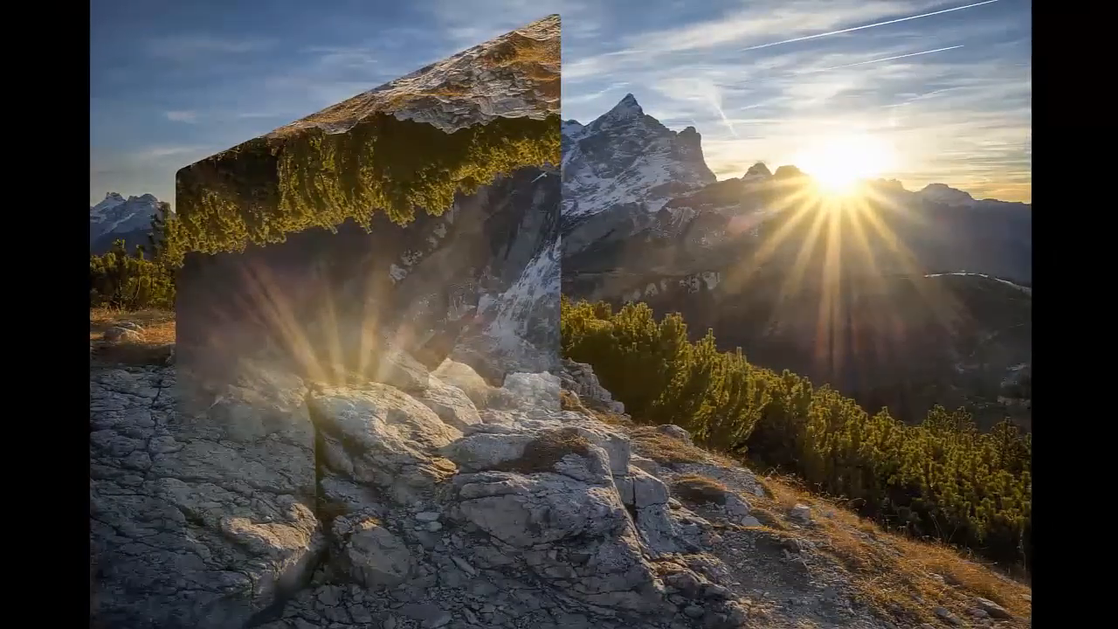